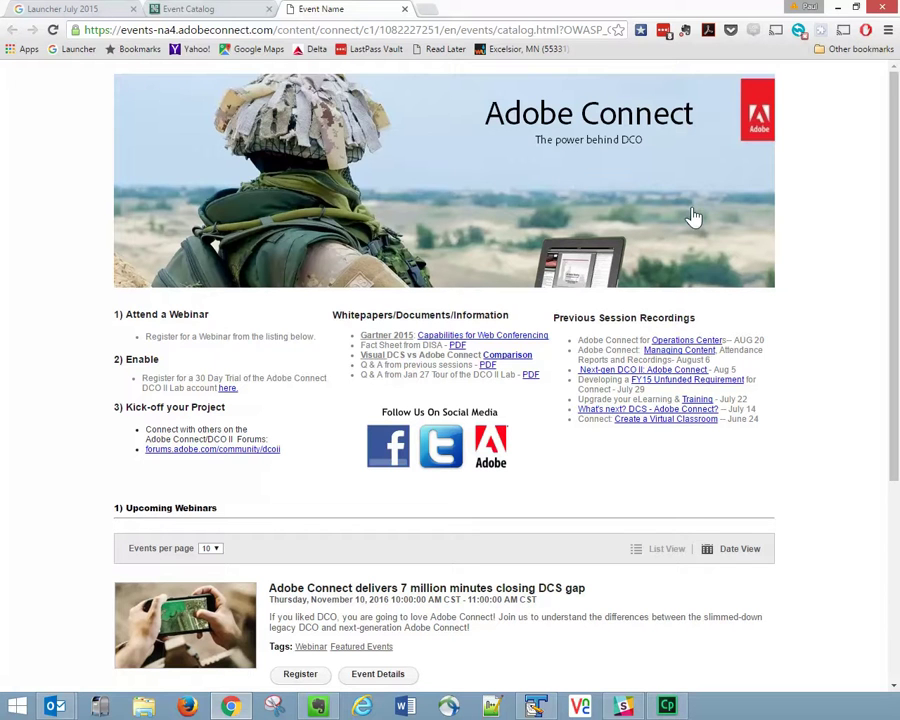
Step: Browse the upcoming webinars in the catalog and open registration for "Adobe Connect delivers 7 million minutes closing DCS gap"
{"action": "scroll", "coordinate": [890, 285], "scroll_direction": "down", "scroll_amount": 1}
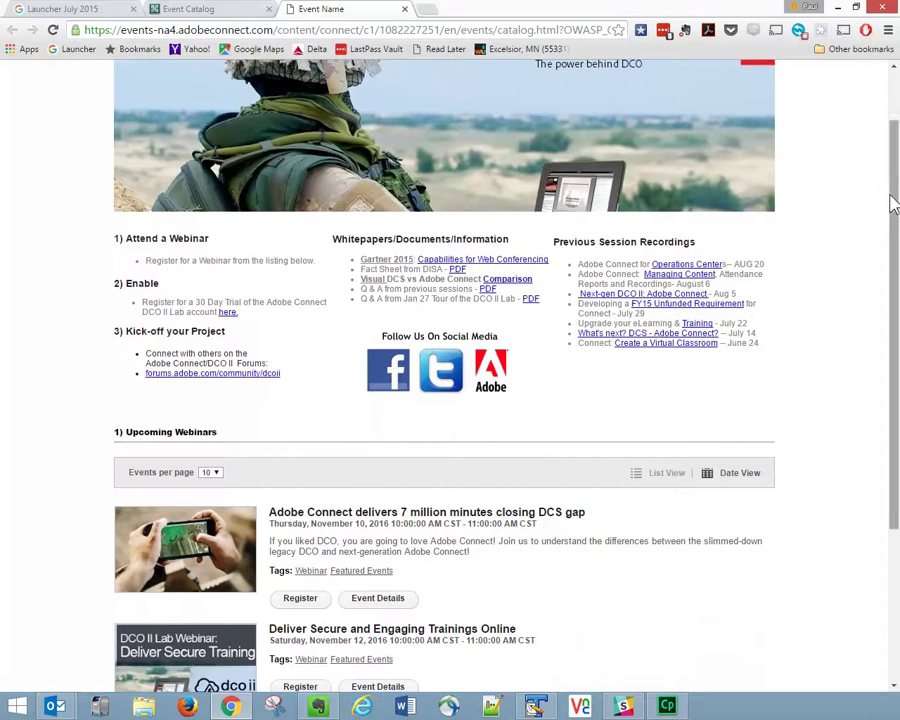
{"action": "left_click_drag", "start_coordinate": [890, 195], "coordinate": [892, 353]}
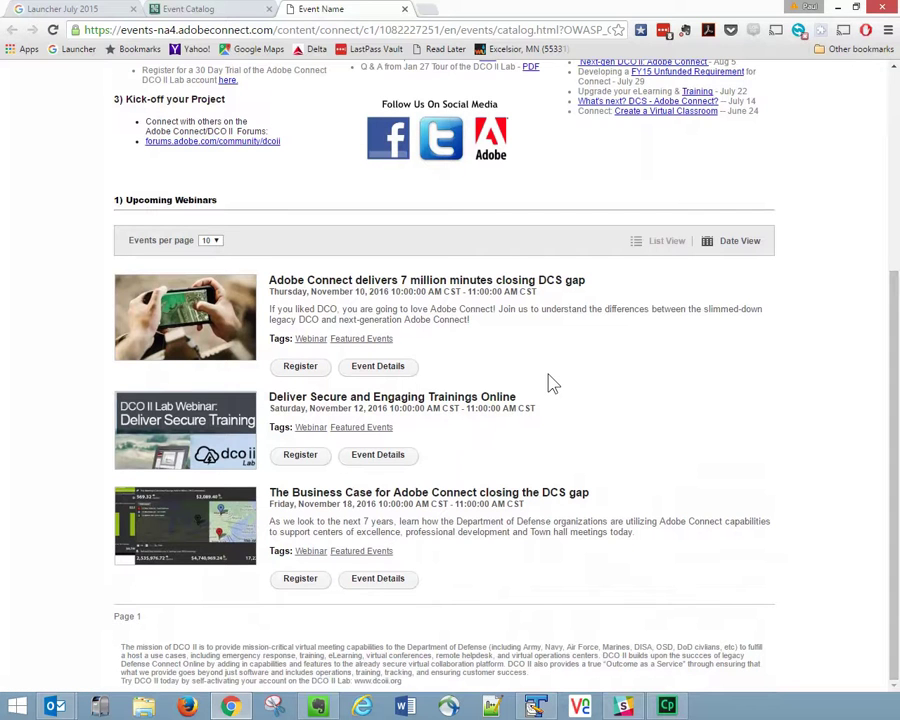
{"action": "left_click", "coordinate": [302, 370]}
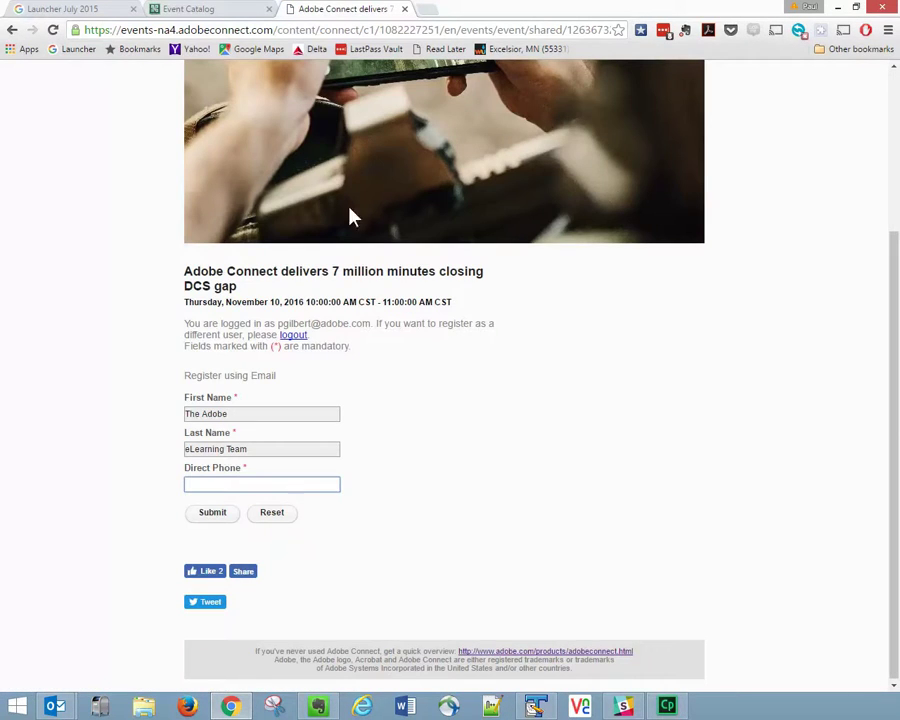
Step: Review the webinar's event info page and its speaker details page
{"action": "scroll", "coordinate": [452, 394], "scroll_direction": "up", "scroll_amount": 3}
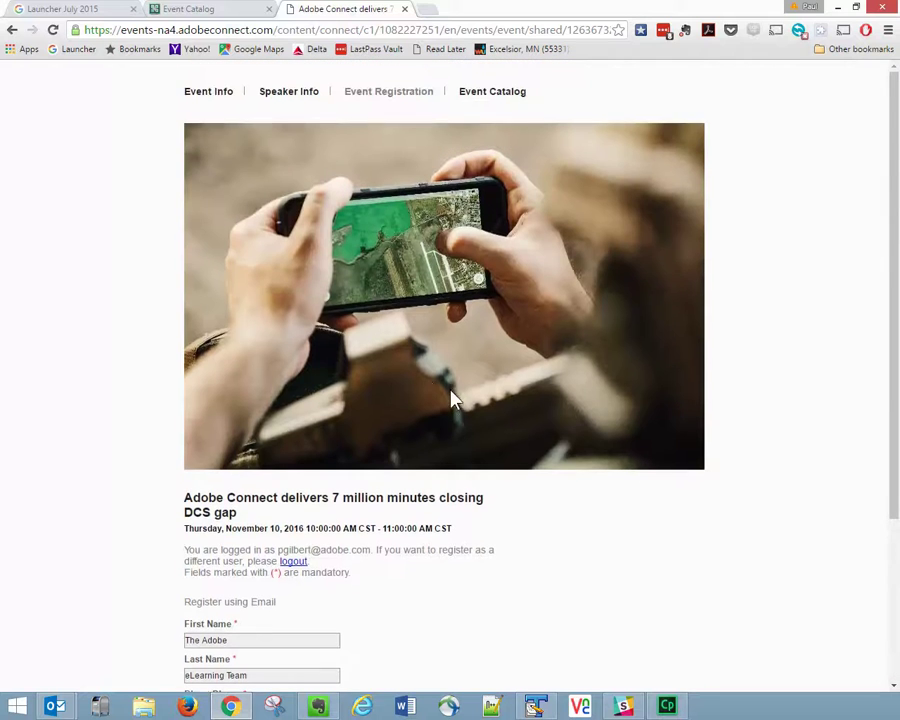
{"action": "left_click", "coordinate": [222, 95]}
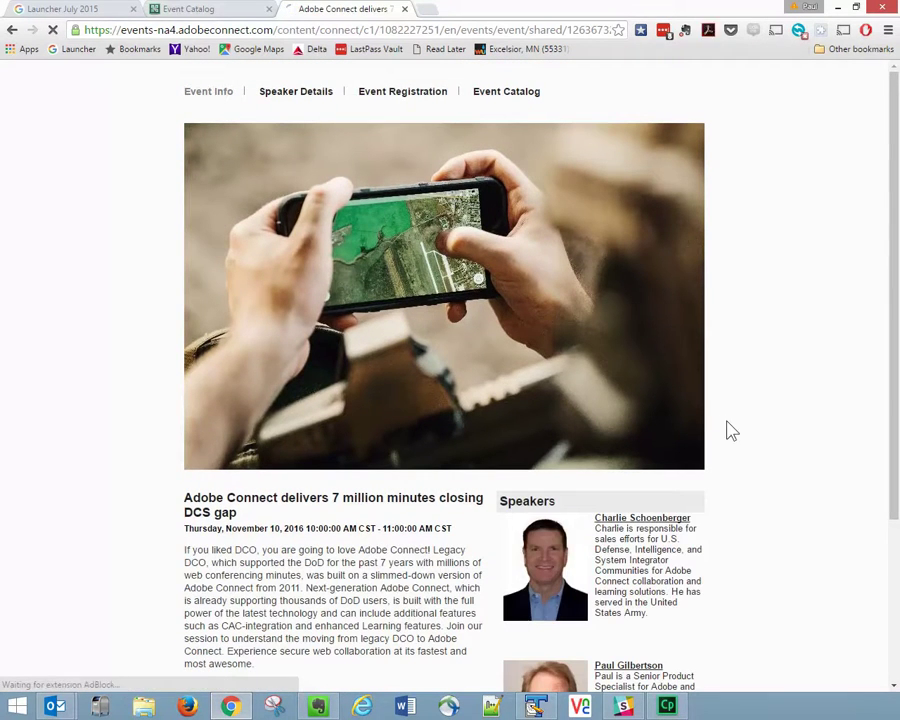
{"action": "scroll", "coordinate": [731, 430], "scroll_direction": "down", "scroll_amount": 3}
{"action": "scroll", "coordinate": [731, 430], "scroll_direction": "up", "scroll_amount": 3}
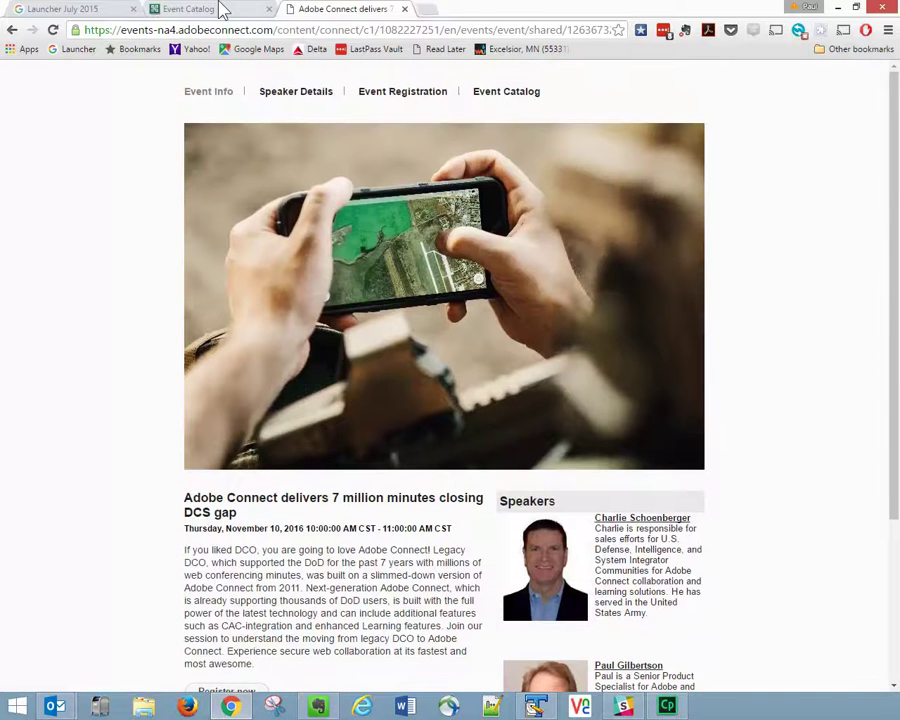
{"action": "left_click", "coordinate": [309, 93]}
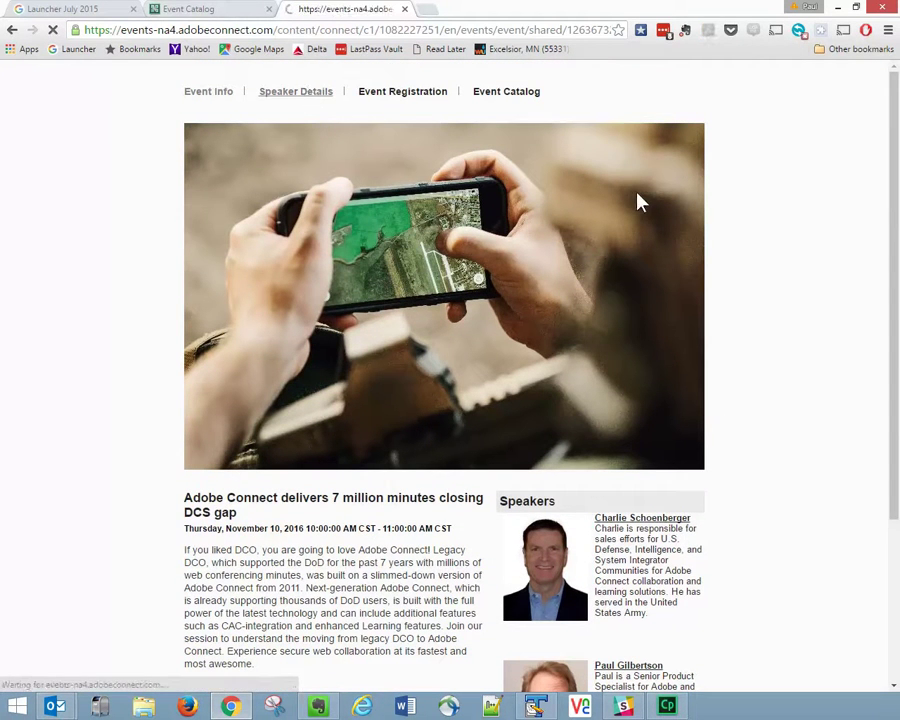
{"action": "scroll", "coordinate": [822, 273], "scroll_direction": "down", "scroll_amount": 2}
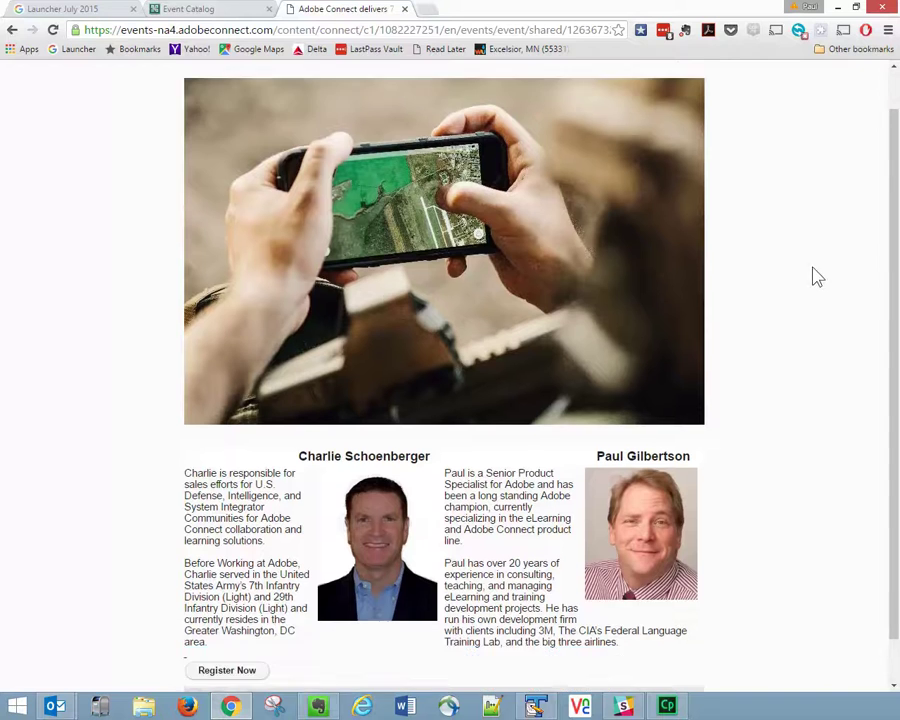
{"action": "scroll", "coordinate": [808, 293], "scroll_direction": "up", "scroll_amount": 2}
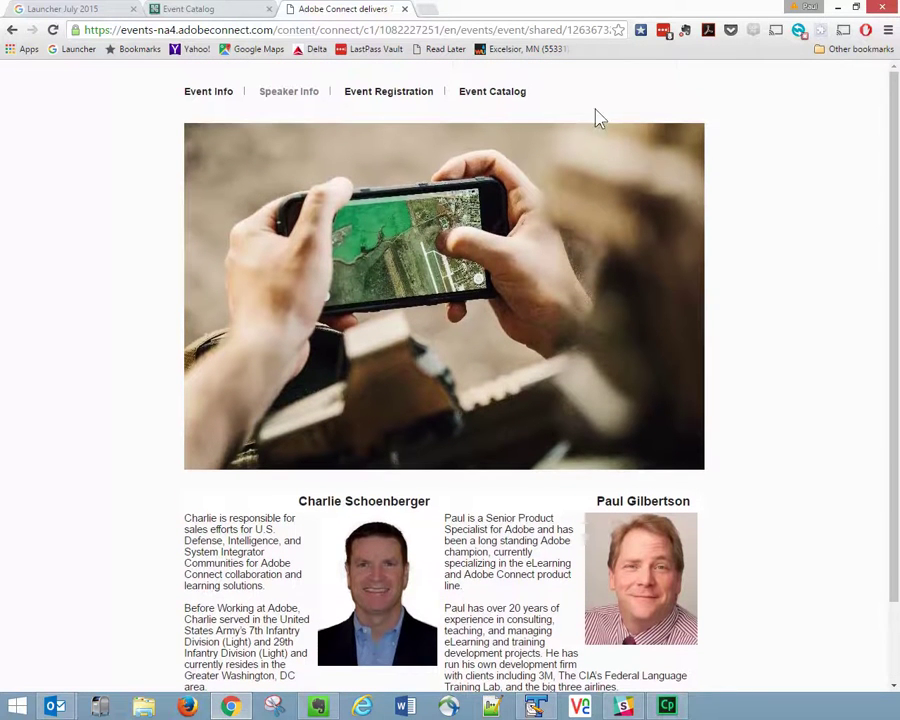
Step: Return to the event catalog and view the upcoming webinars as a calendar for November 2016
{"action": "left_click", "coordinate": [505, 94]}
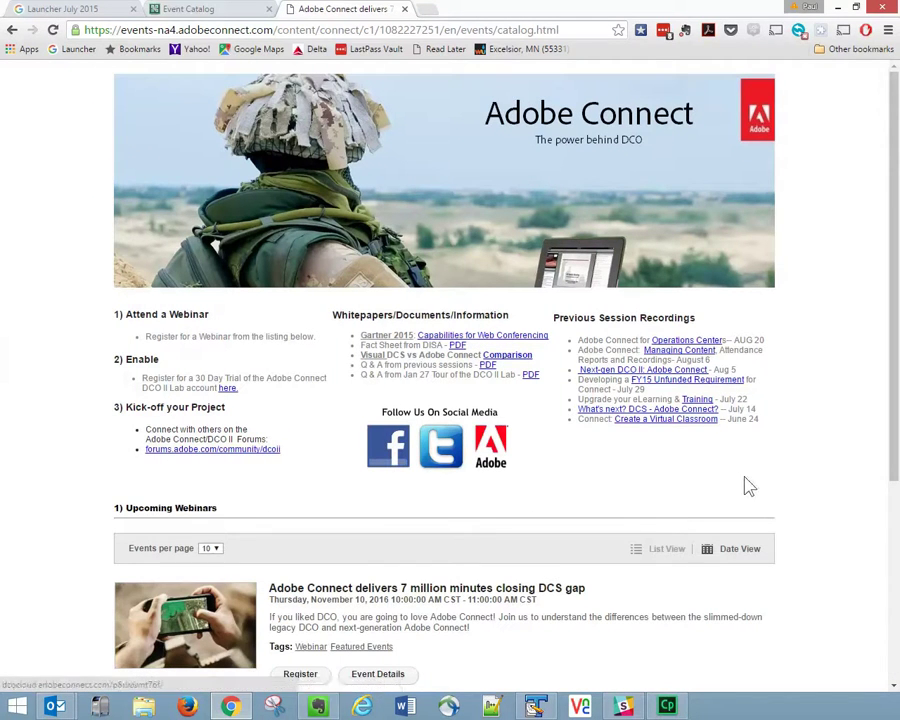
{"action": "scroll", "coordinate": [765, 484], "scroll_direction": "down", "scroll_amount": 3}
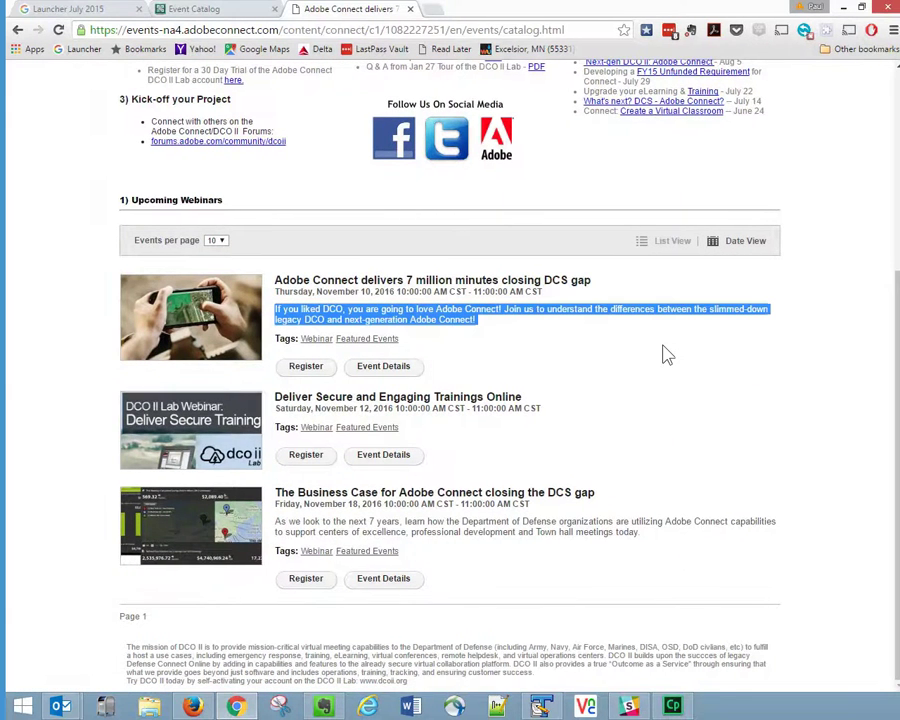
{"action": "left_click", "coordinate": [720, 250]}
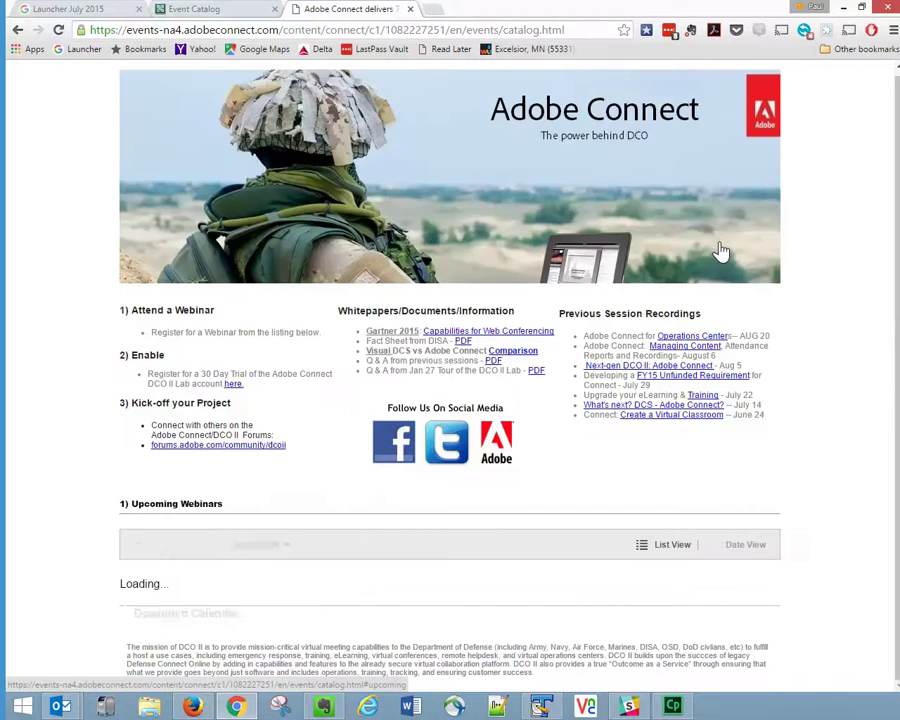
{"action": "scroll", "coordinate": [741, 482], "scroll_direction": "down", "scroll_amount": 3}
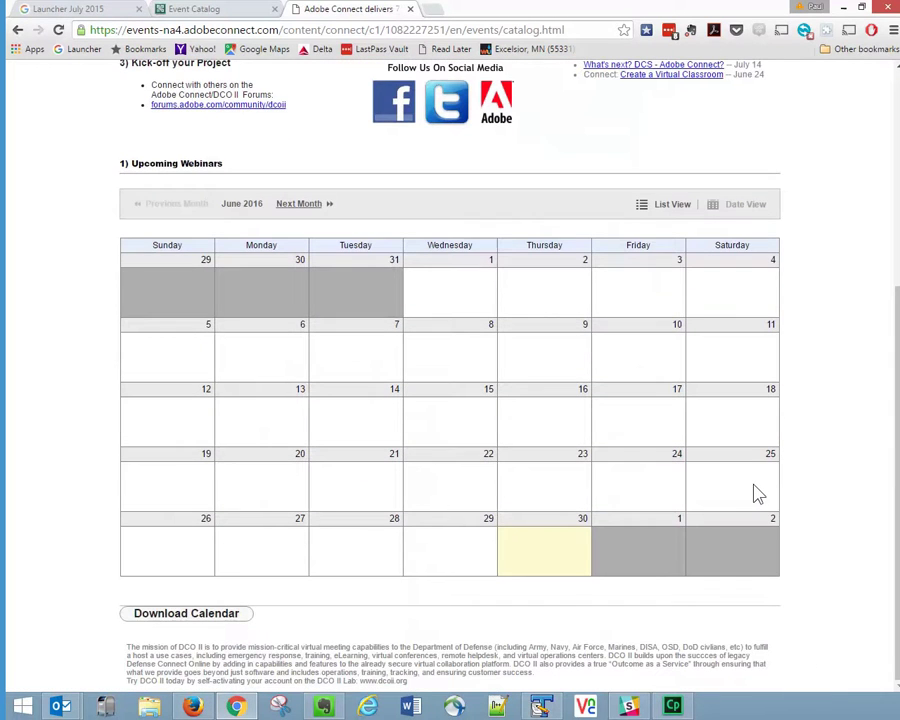
{"action": "left_click", "coordinate": [300, 204]}
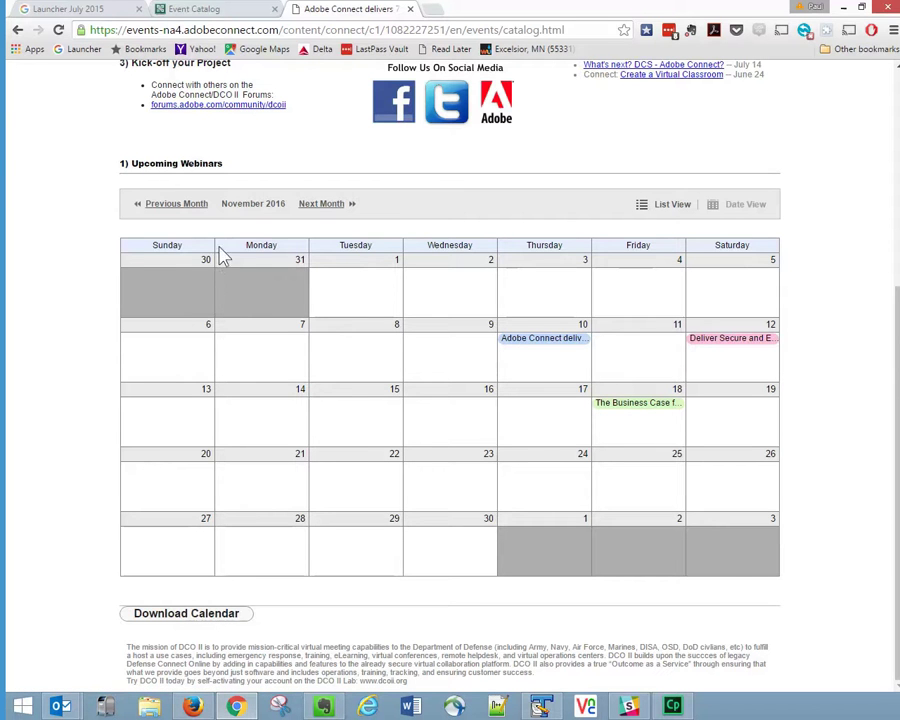
{"action": "scroll", "coordinate": [217, 187], "scroll_direction": "up", "scroll_amount": 4}
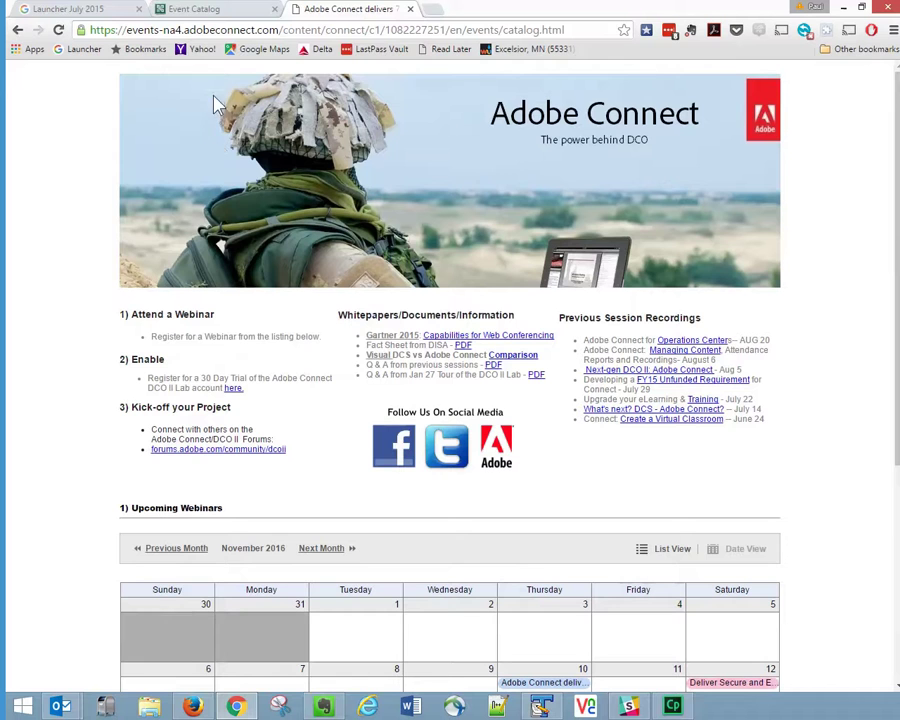
Step: In Classroom Connect's event management, start a new event in My Events using the Shared-Default Template
{"action": "left_click", "coordinate": [212, 9]}
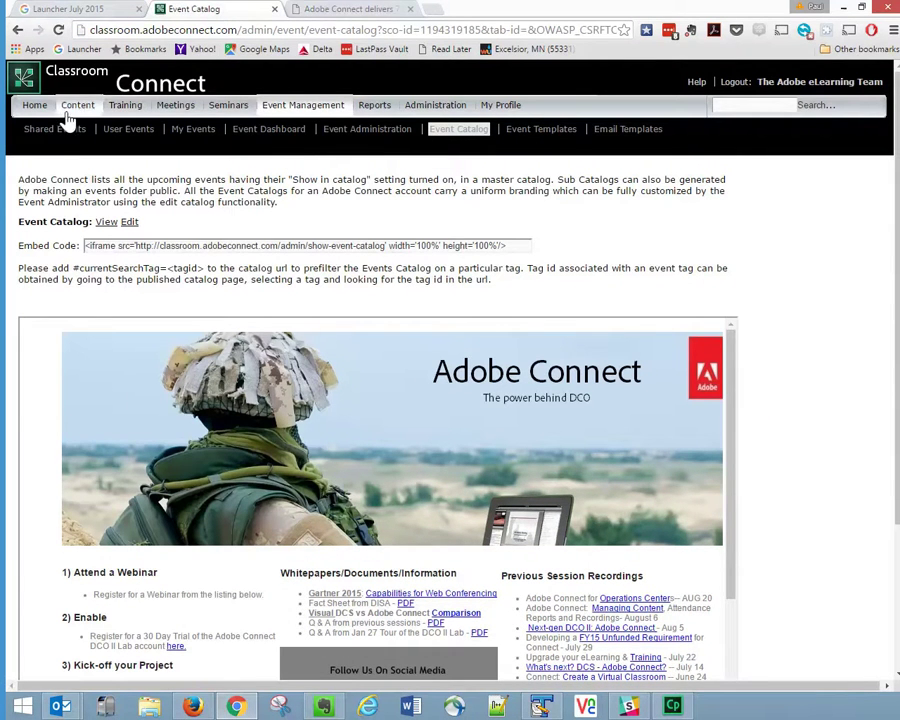
{"action": "left_click", "coordinate": [300, 108]}
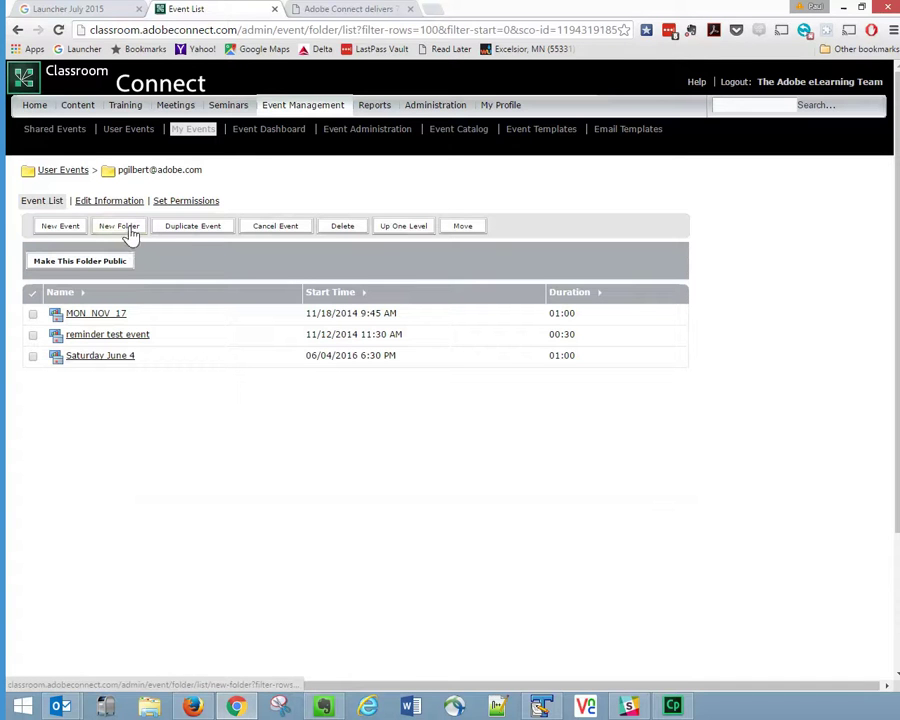
{"action": "left_click", "coordinate": [62, 226]}
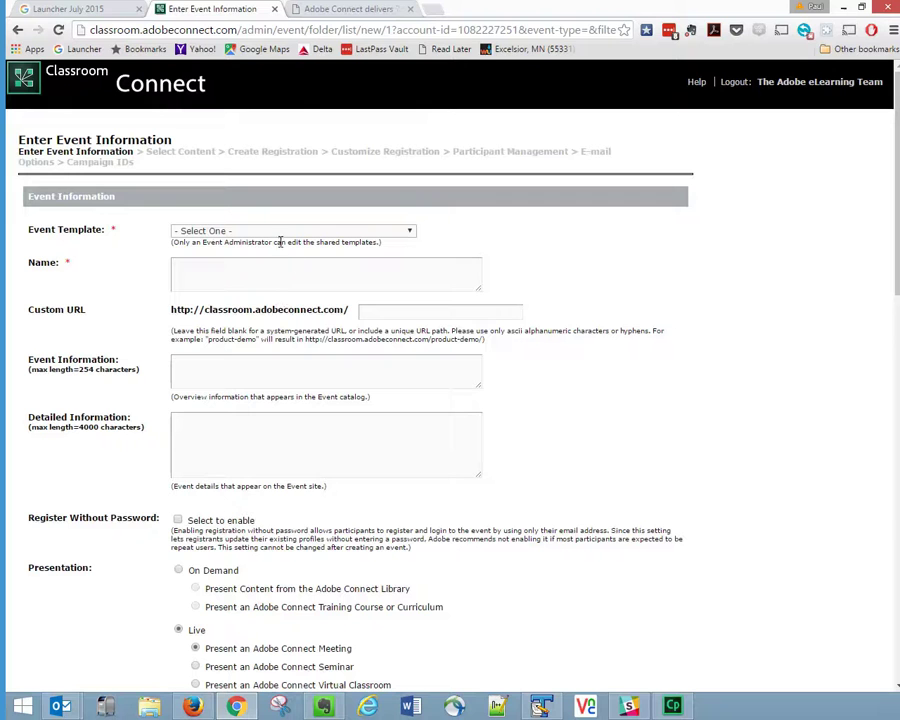
{"action": "left_click", "coordinate": [277, 232]}
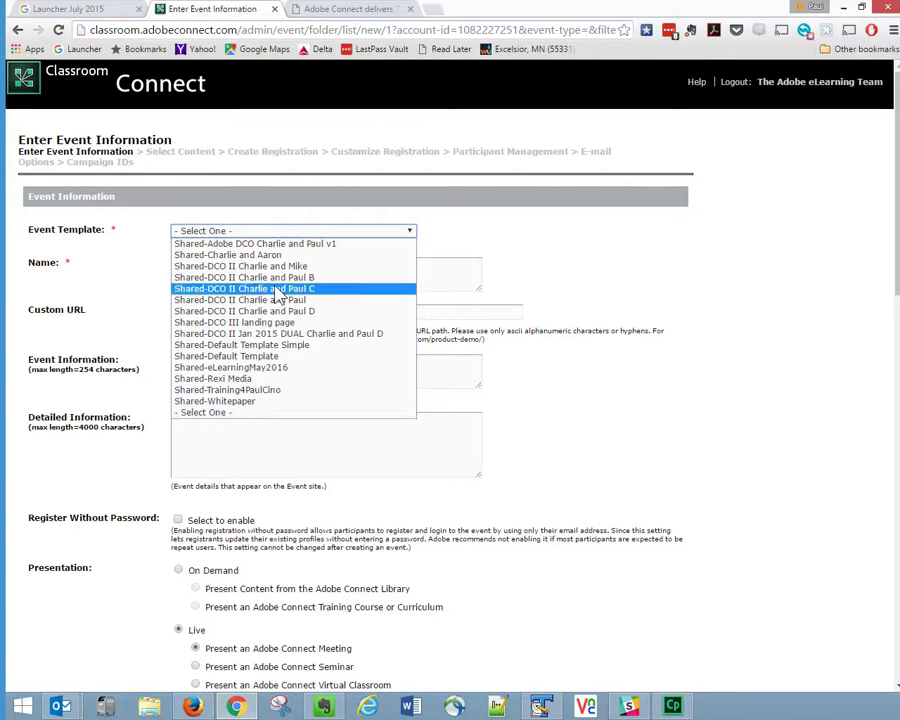
{"action": "left_click", "coordinate": [279, 360]}
Step: Name the event "Adobe Connect" and set its custom URL to "seeac"
{"action": "left_click", "coordinate": [293, 279]}
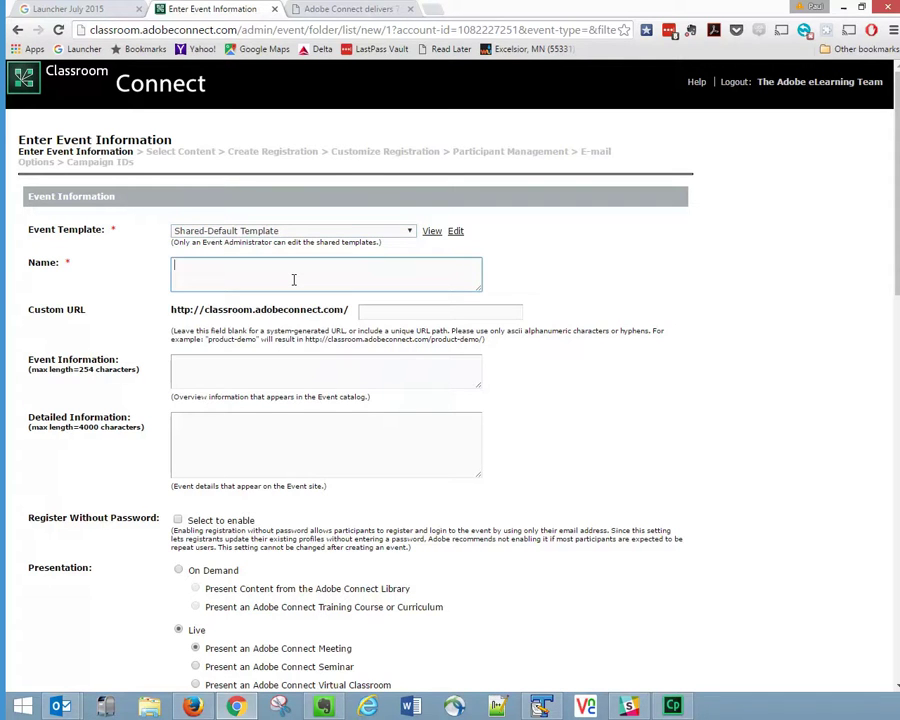
{"action": "key", "text": "ctrl+v"}
{"action": "key", "text": "ctrl+a"}
{"action": "key", "text": "ctrl+c"}
{"action": "type", "text": "Adobe Connect"}
{"action": "key", "text": "Tab"}
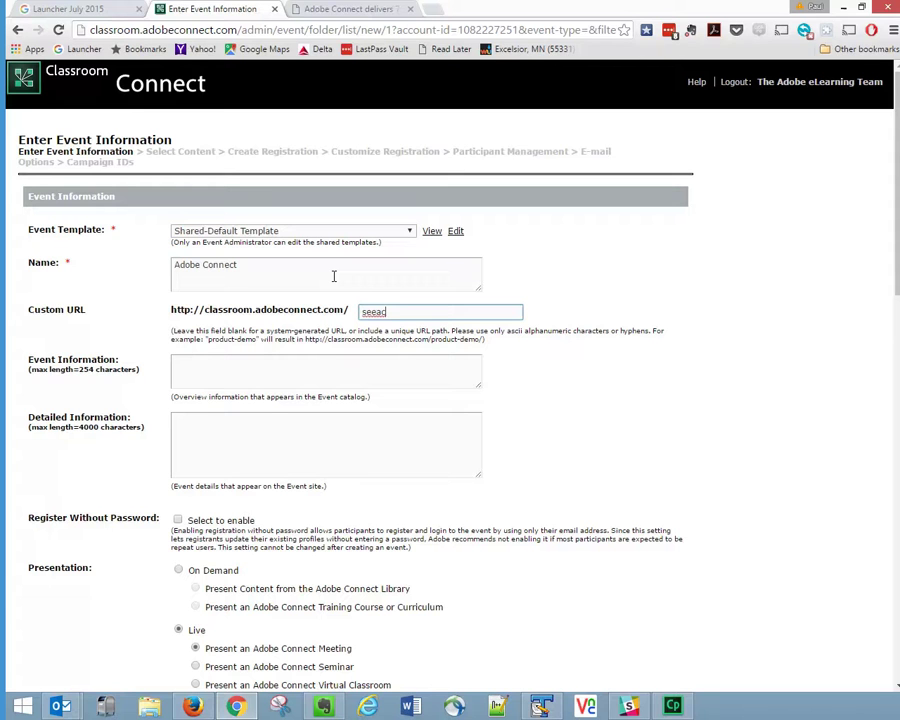
{"action": "key", "text": "Tab"}
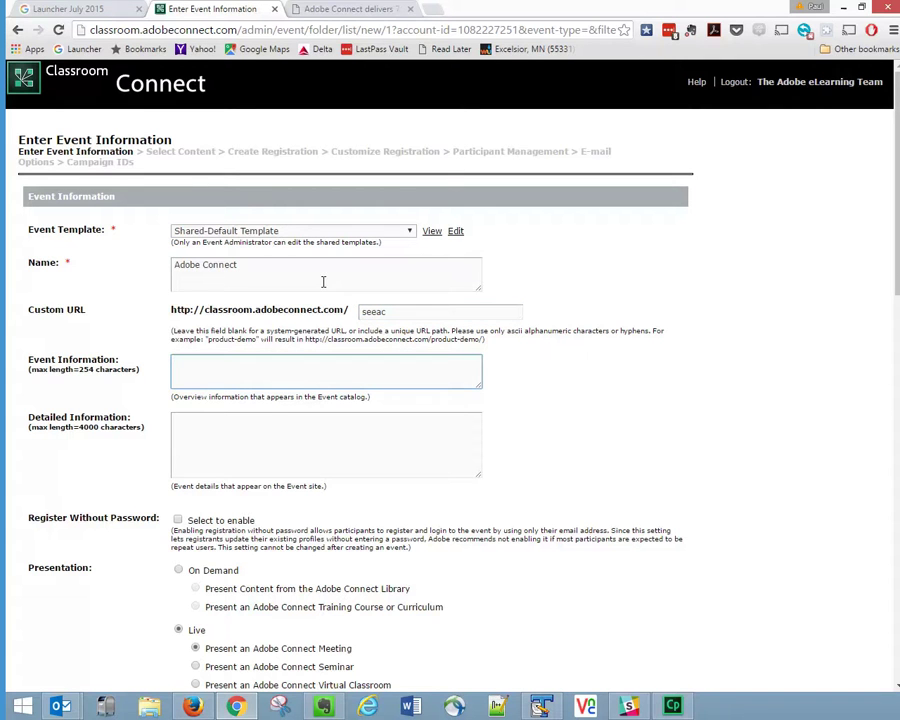
Step: Paste the copied DCO blurb into the event information, and twice into the detailed information with a blank line between the copies
{"action": "key", "text": "ctrl+v"}
{"action": "left_click", "coordinate": [258, 444]}
{"action": "key", "text": "ctrl+v"}
{"action": "key", "text": "ctrl+v"}
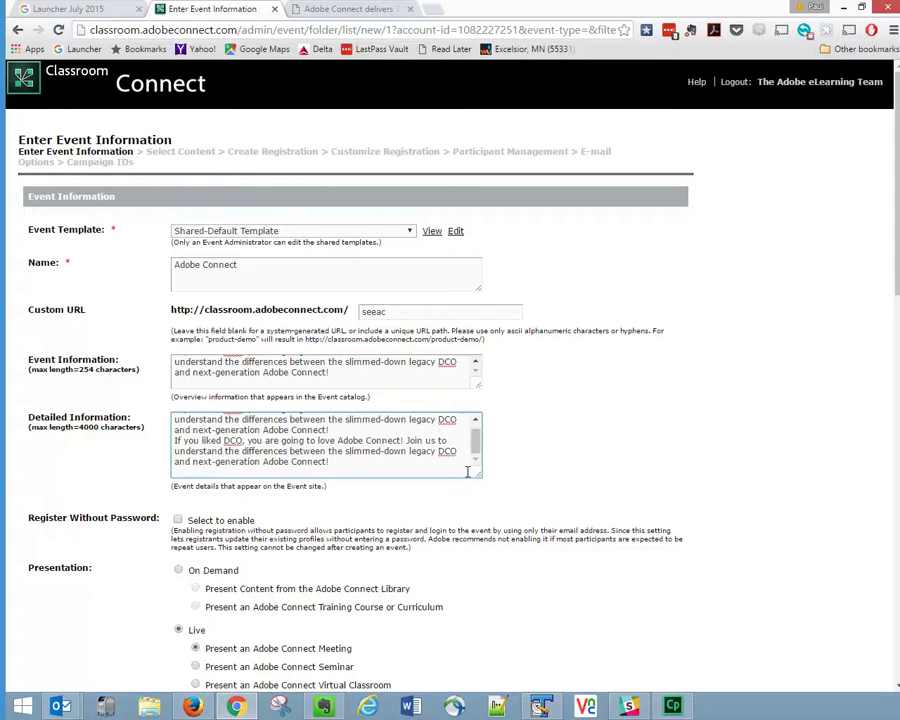
{"action": "left_click", "coordinate": [372, 432]}
{"action": "key", "text": "Return"}
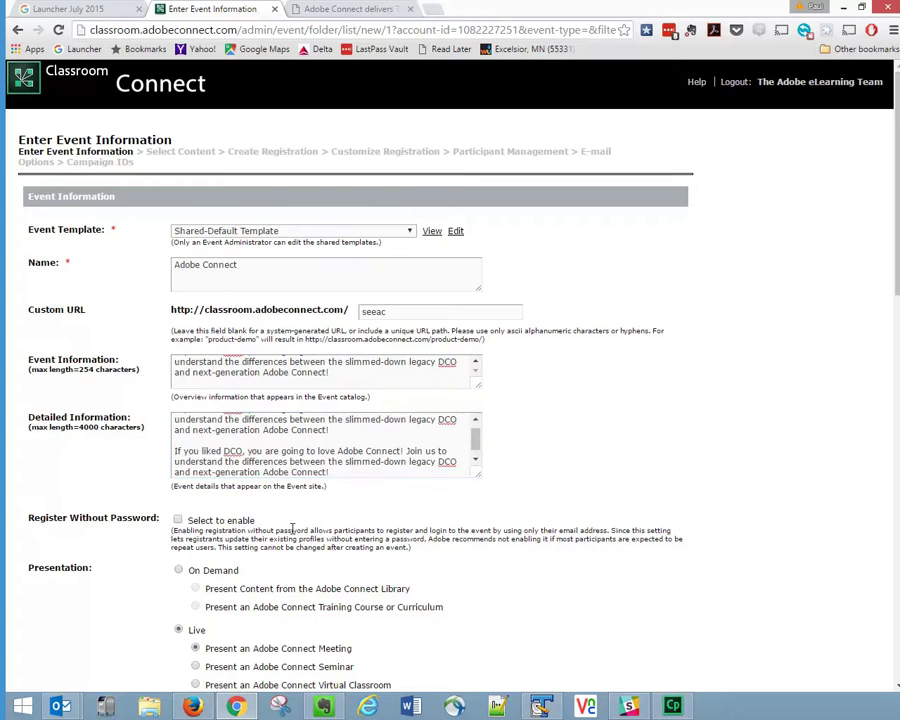
Step: Enable registration without a password and allow direct entry for attendees
{"action": "scroll", "coordinate": [303, 518], "scroll_direction": "down", "scroll_amount": 3}
{"action": "scroll", "coordinate": [303, 518], "scroll_direction": "down", "scroll_amount": 2}
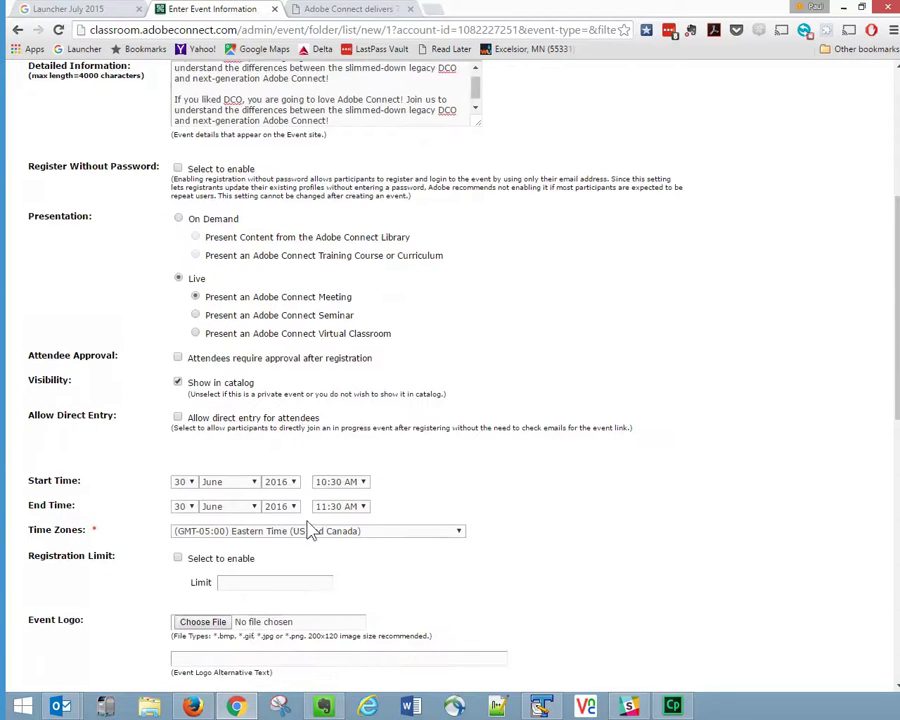
{"action": "left_click", "coordinate": [178, 169]}
{"action": "scroll", "coordinate": [402, 446], "scroll_direction": "down", "scroll_amount": 1}
{"action": "scroll", "coordinate": [402, 446], "scroll_direction": "down", "scroll_amount": 1}
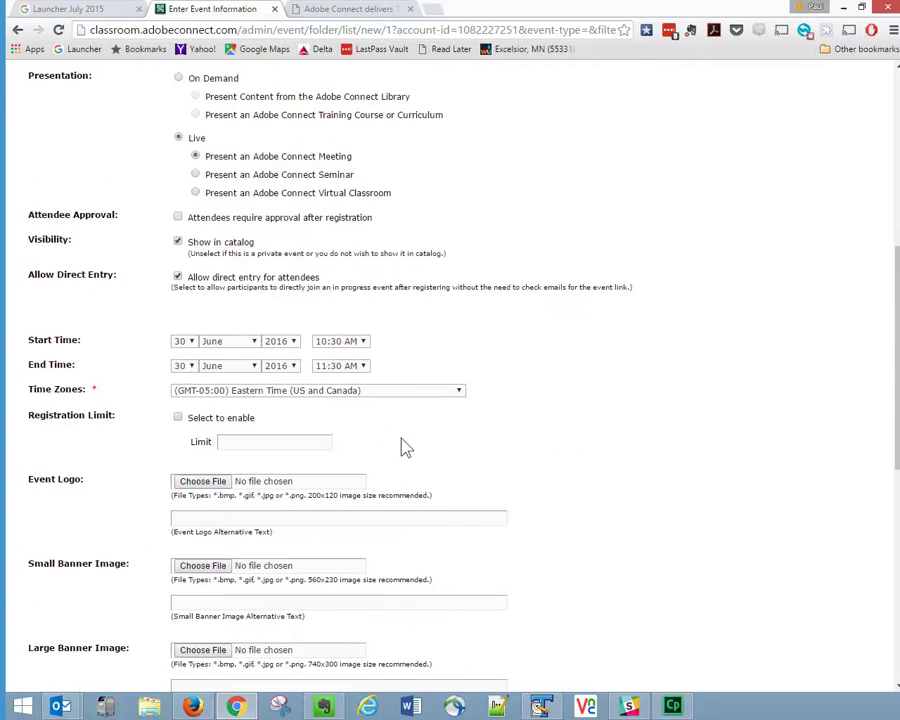
Step: Set the event's start date to 1 November 2016
{"action": "left_click", "coordinate": [228, 343]}
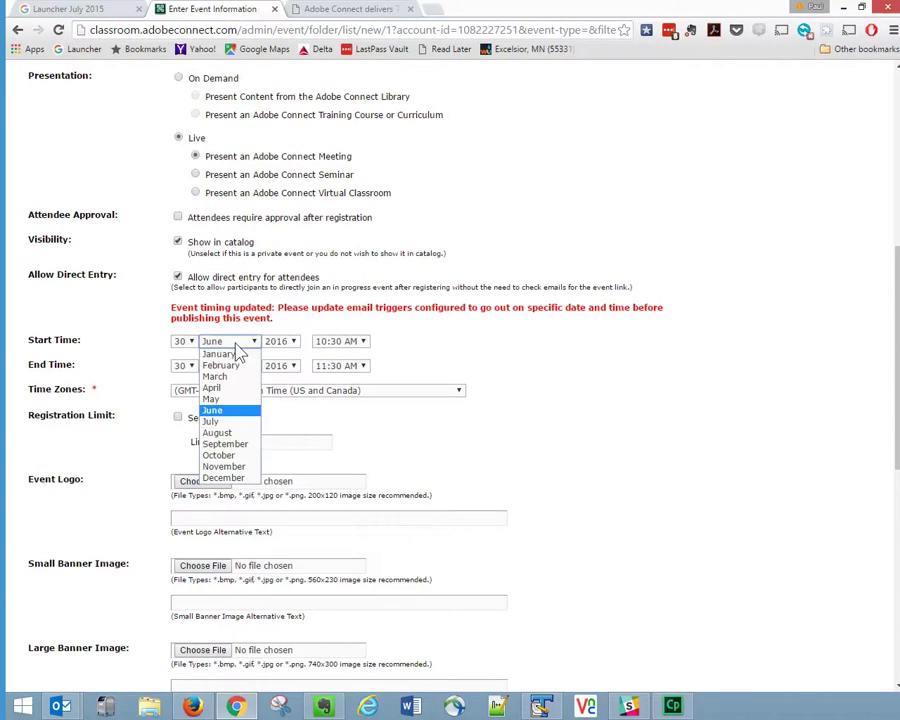
{"action": "left_click", "coordinate": [238, 467]}
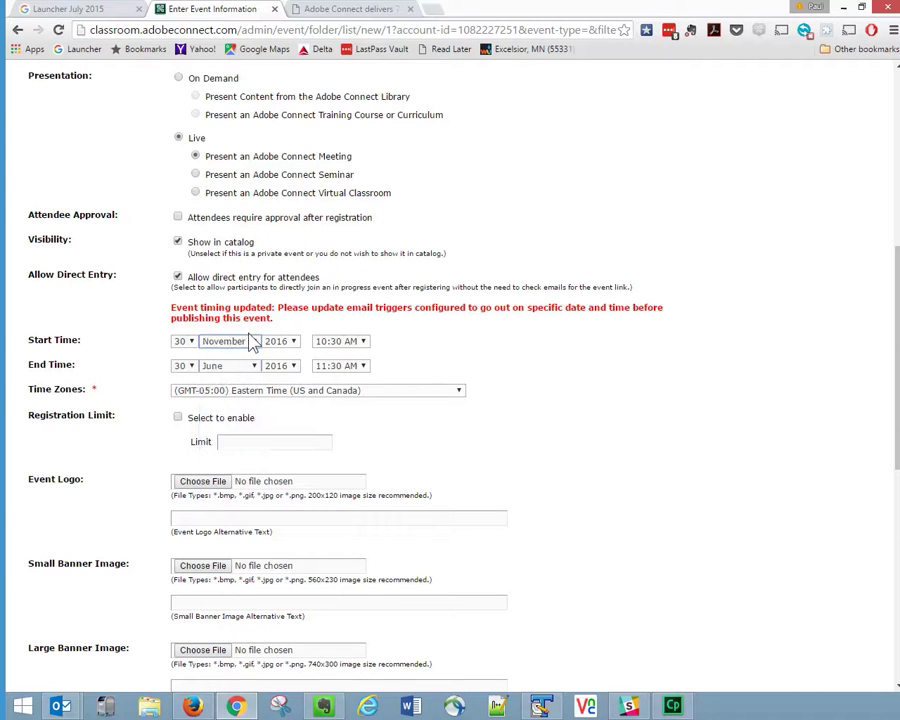
{"action": "left_click", "coordinate": [191, 342]}
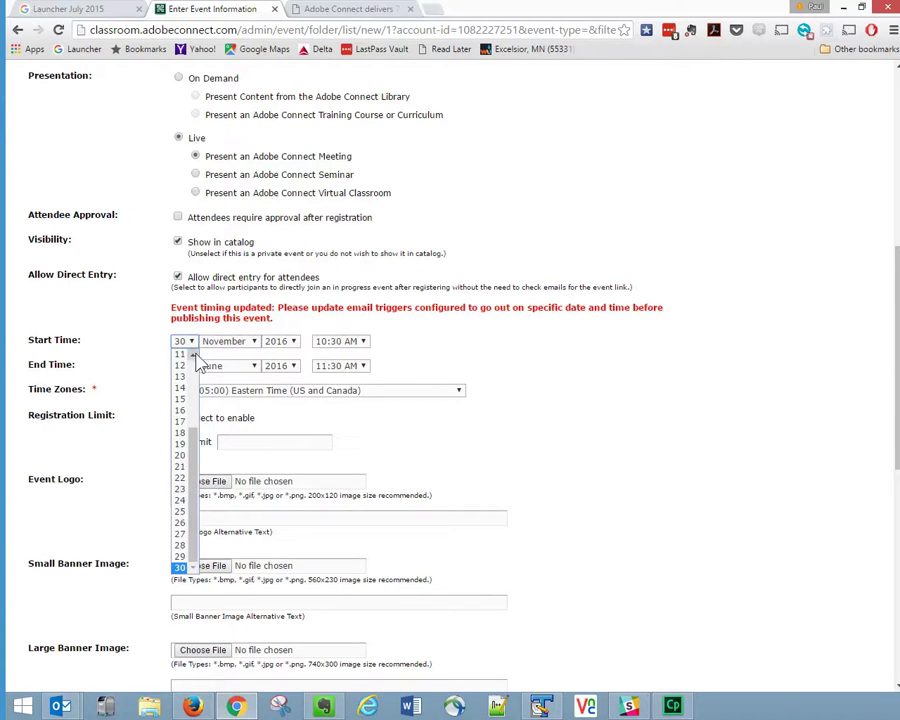
{"action": "scroll", "coordinate": [195, 372], "scroll_direction": "up", "scroll_amount": 1}
{"action": "scroll", "coordinate": [195, 372], "scroll_direction": "up", "scroll_amount": 3}
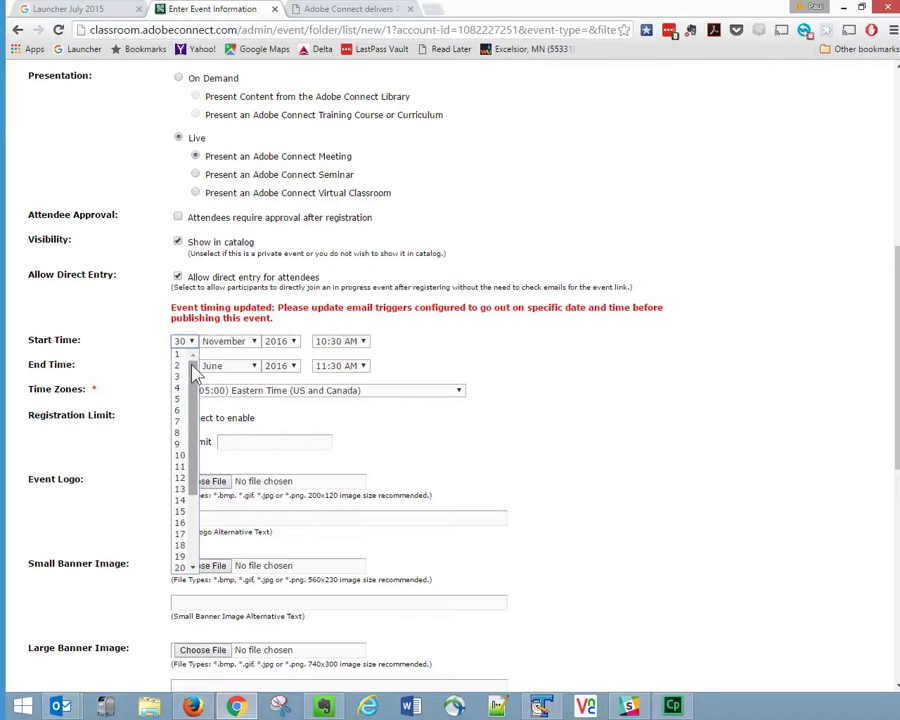
{"action": "left_click", "coordinate": [182, 352]}
Step: Set the event's end date to 1 November 2016
{"action": "left_click", "coordinate": [228, 366]}
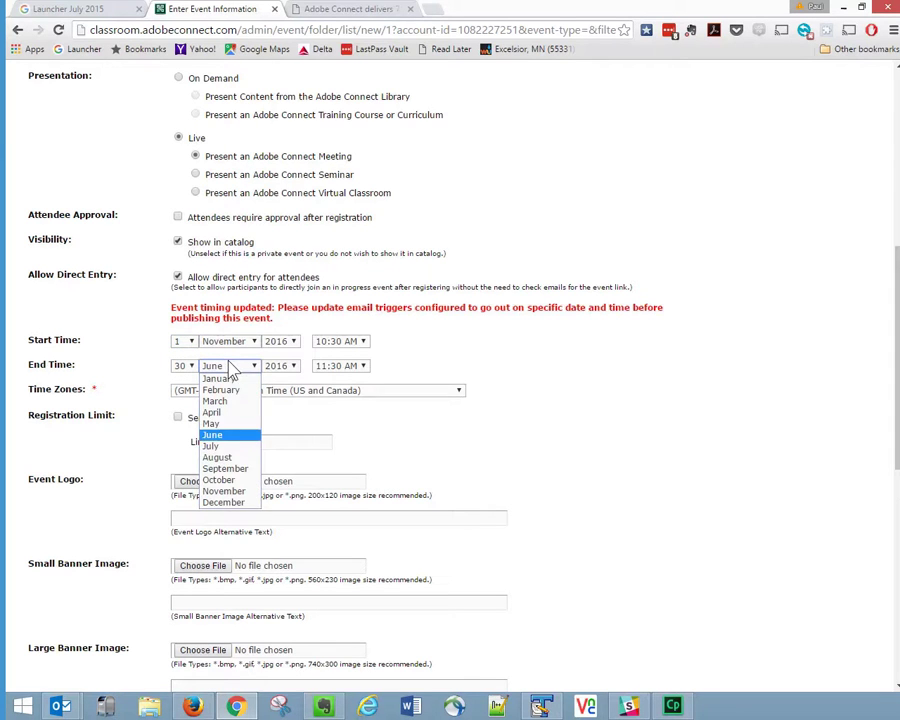
{"action": "left_click", "coordinate": [234, 488]}
{"action": "left_click", "coordinate": [190, 366]}
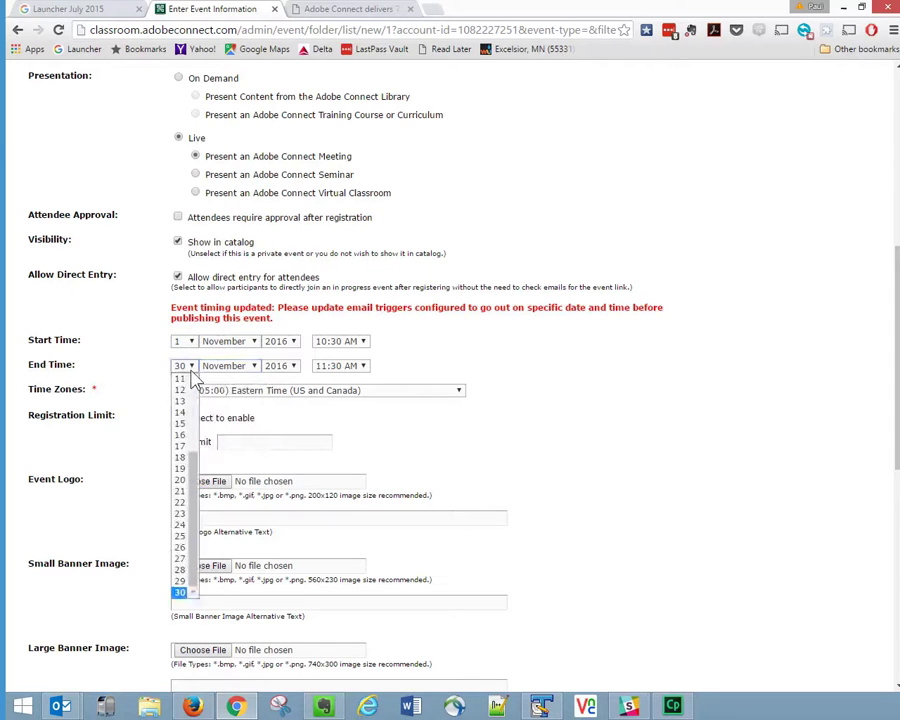
{"action": "scroll", "coordinate": [197, 390], "scroll_direction": "up", "scroll_amount": 4}
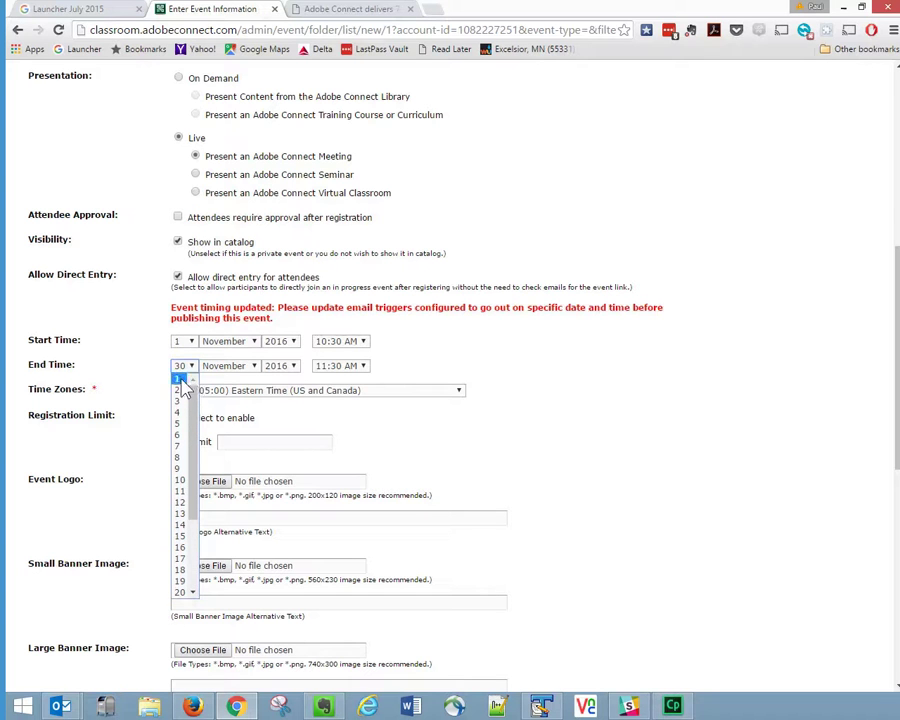
{"action": "left_click", "coordinate": [180, 378]}
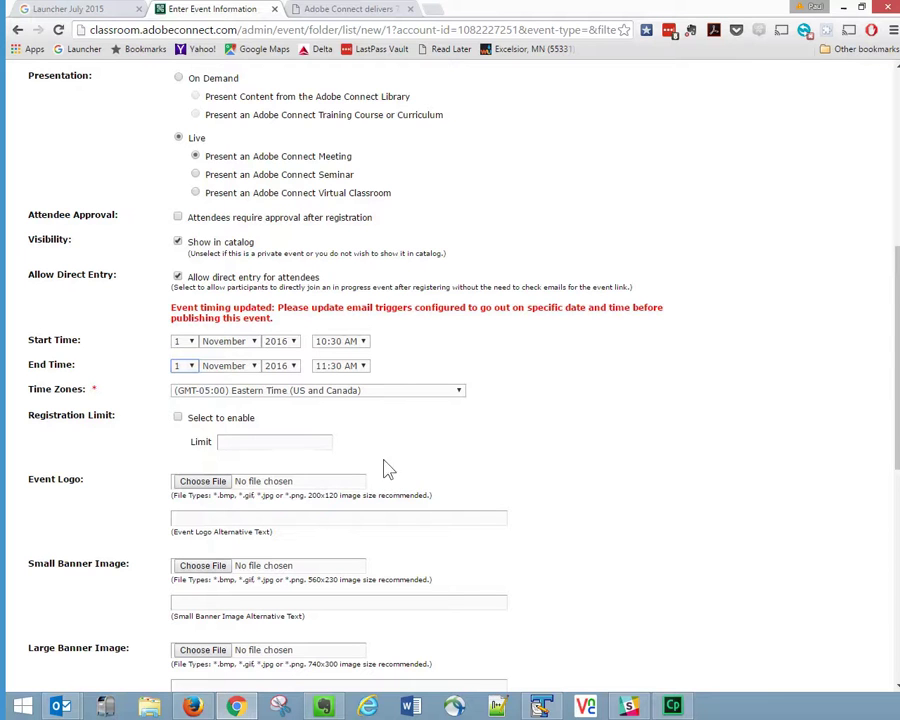
Step: Enable the registration limit and set it to 50
{"action": "left_click", "coordinate": [177, 418]}
{"action": "left_click", "coordinate": [240, 446]}
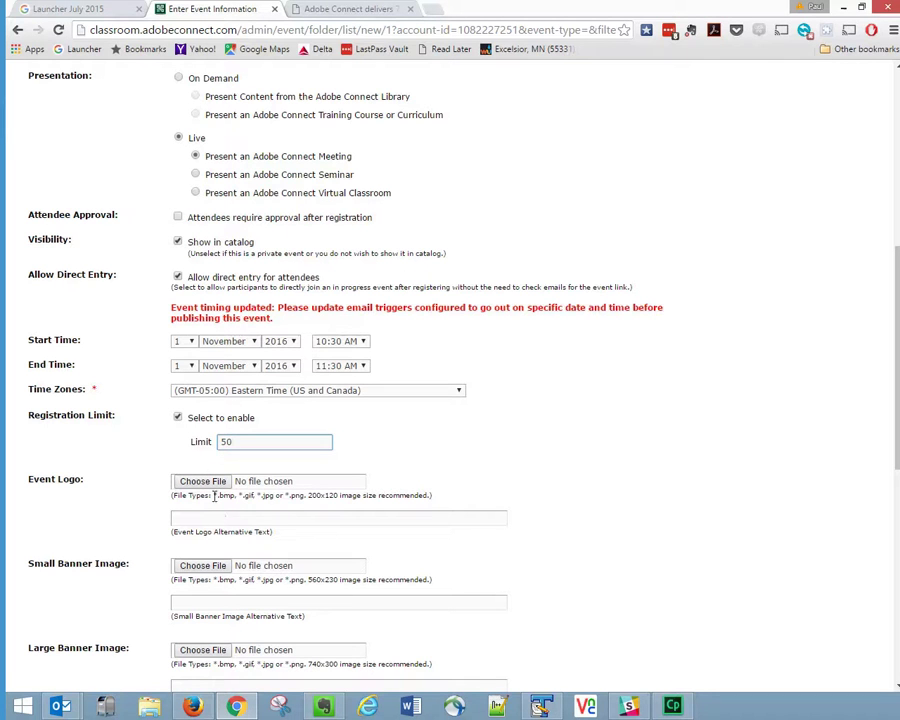
Step: Start choosing an event logo file and browse to the Pictures > Adobe > Event Images folder
{"action": "left_click_drag", "start_coordinate": [306, 494], "coordinate": [334, 494]}
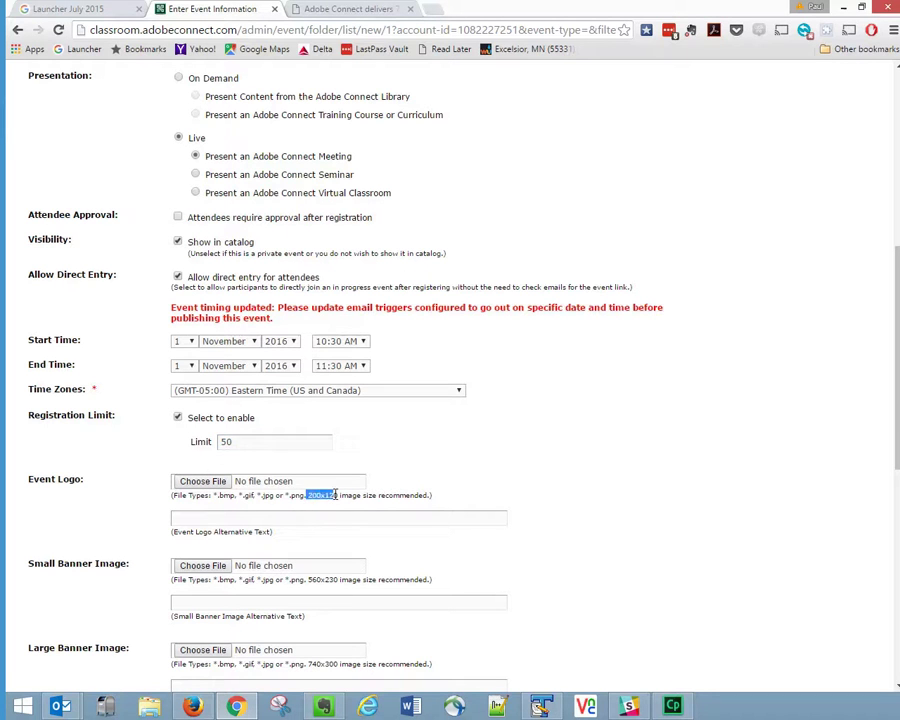
{"action": "left_click", "coordinate": [201, 485]}
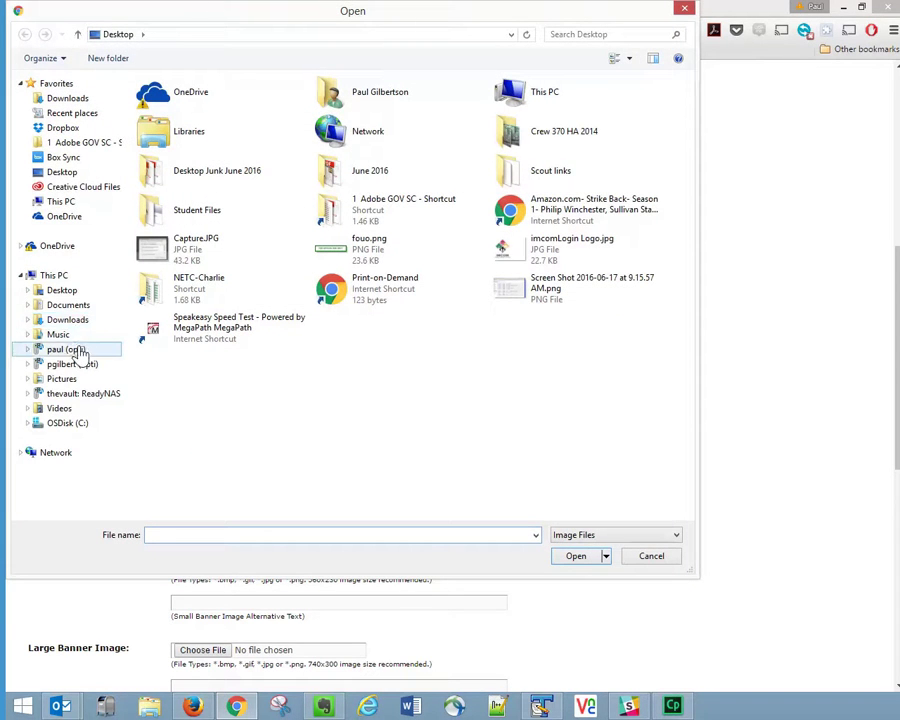
{"action": "left_click", "coordinate": [80, 382]}
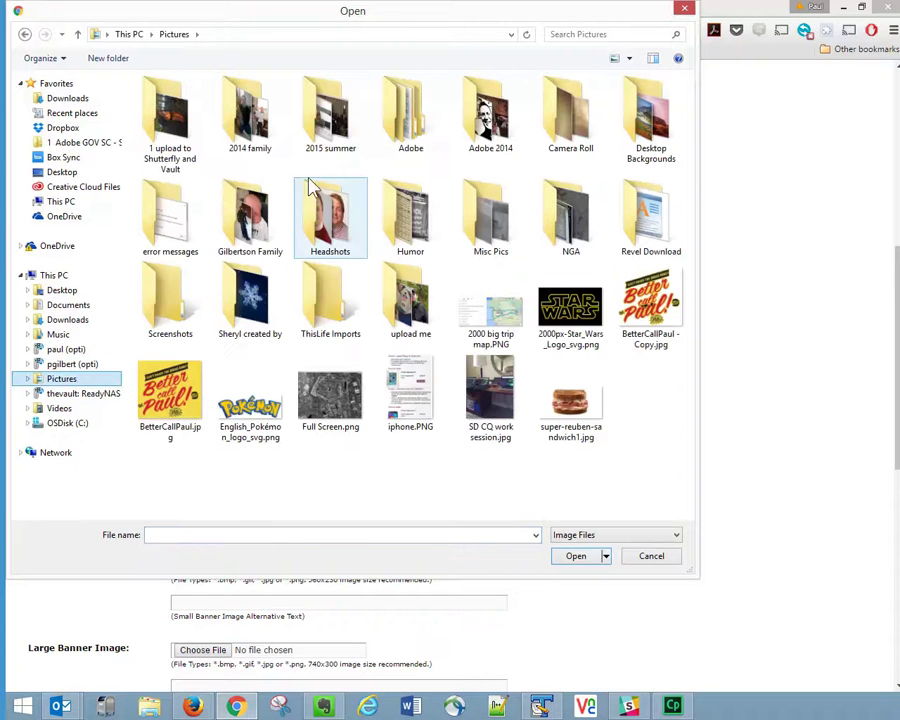
{"action": "double_click", "coordinate": [408, 116]}
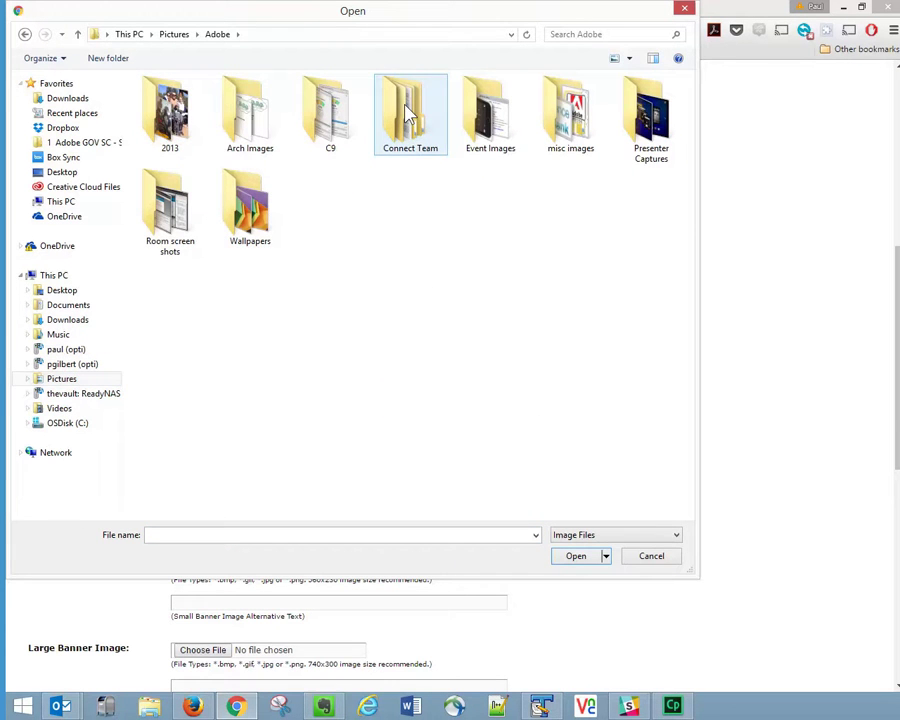
{"action": "double_click", "coordinate": [480, 112]}
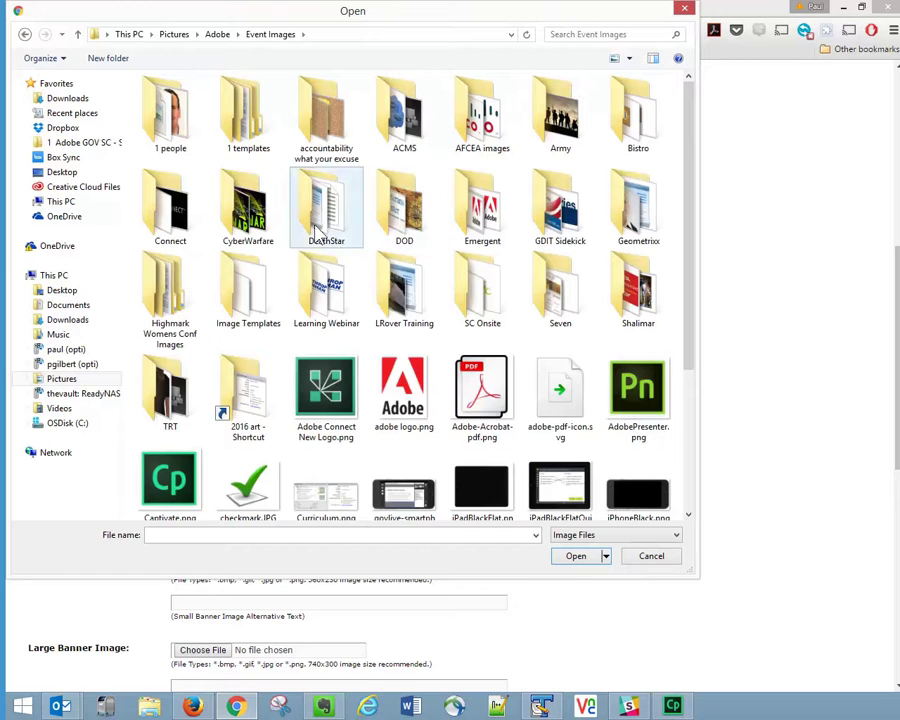
{"action": "double_click", "coordinate": [250, 205]}
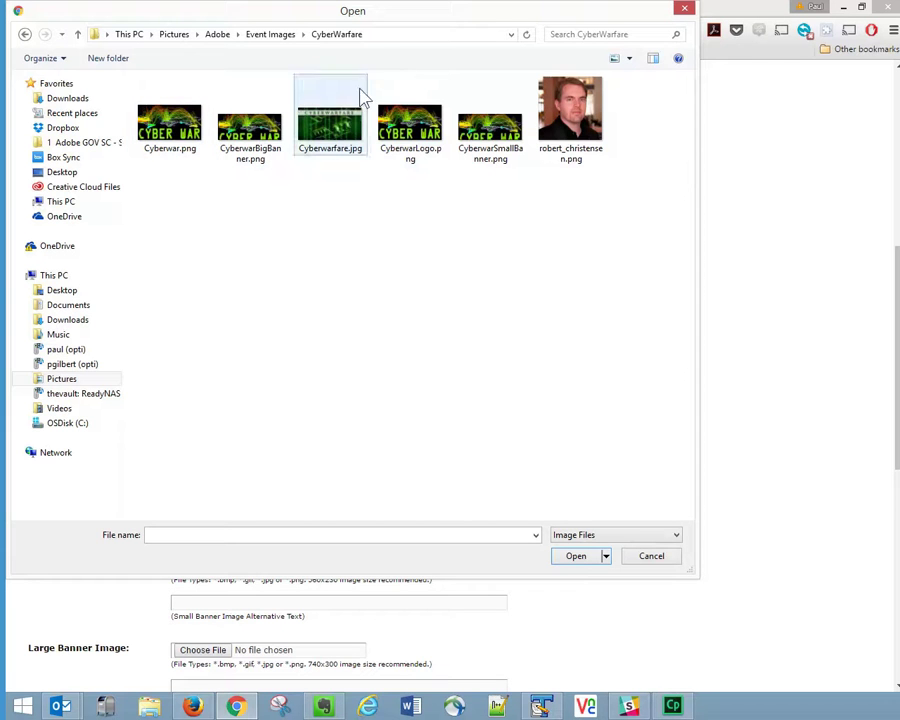
{"action": "left_click", "coordinate": [270, 34]}
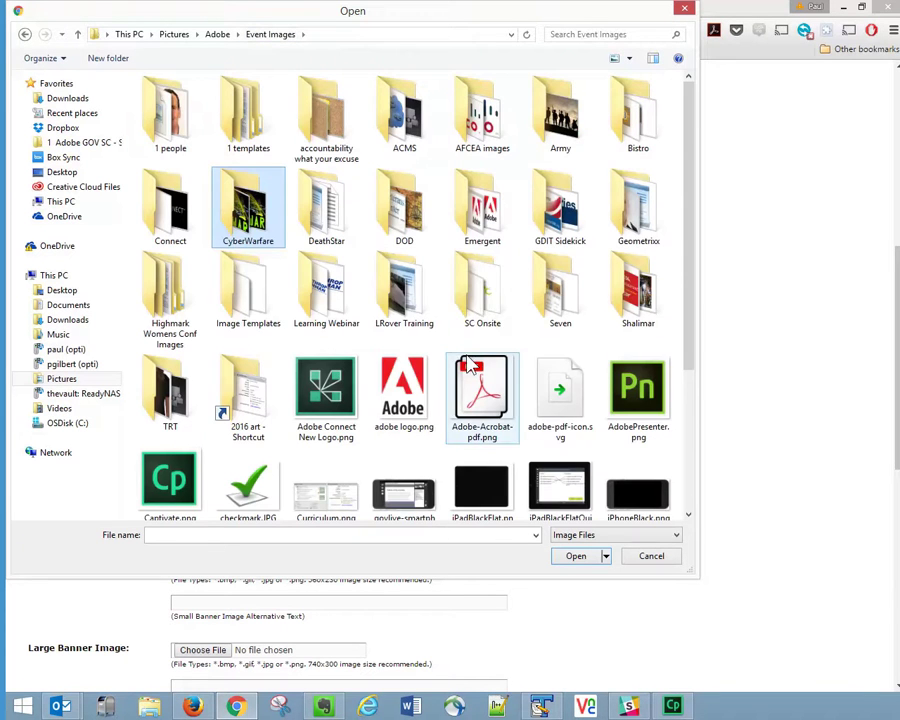
{"action": "double_click", "coordinate": [401, 218]}
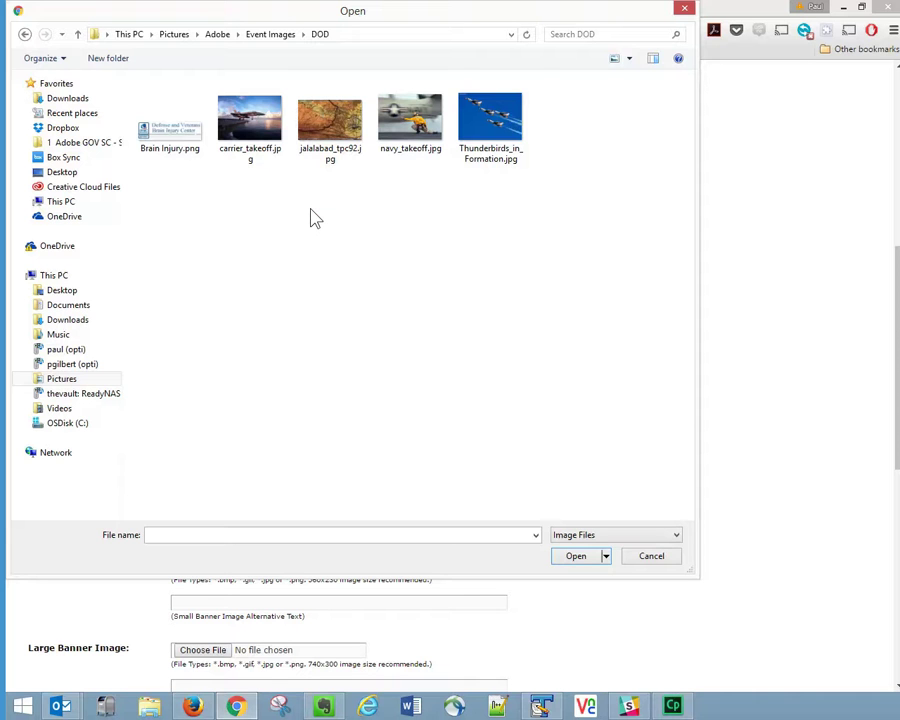
{"action": "left_click", "coordinate": [262, 36]}
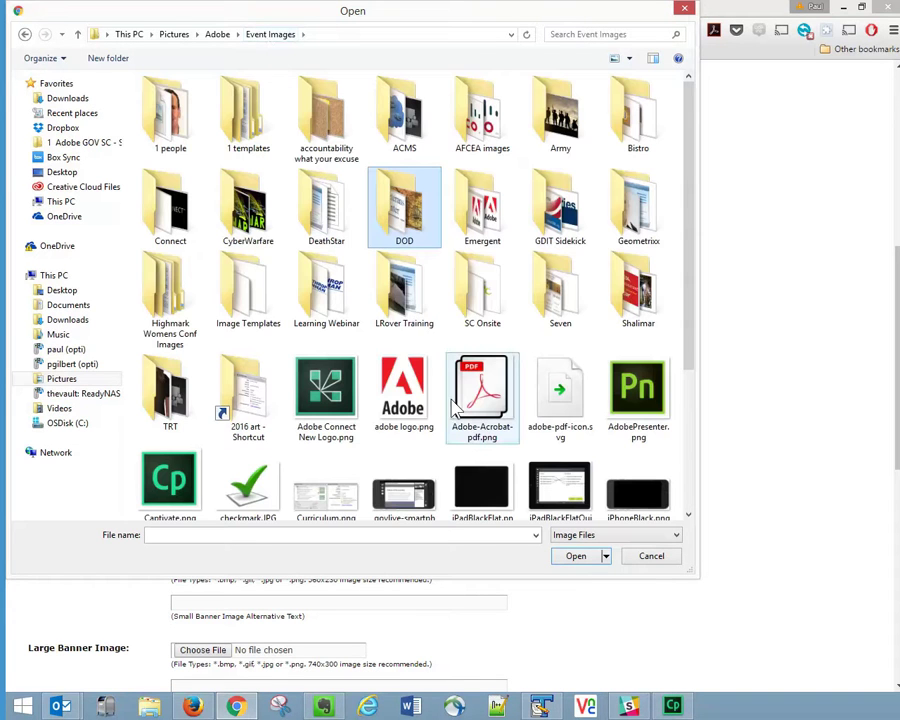
Step: Use adobe logo.png from the Event Images folder as the event logo
{"action": "left_click", "coordinate": [410, 395]}
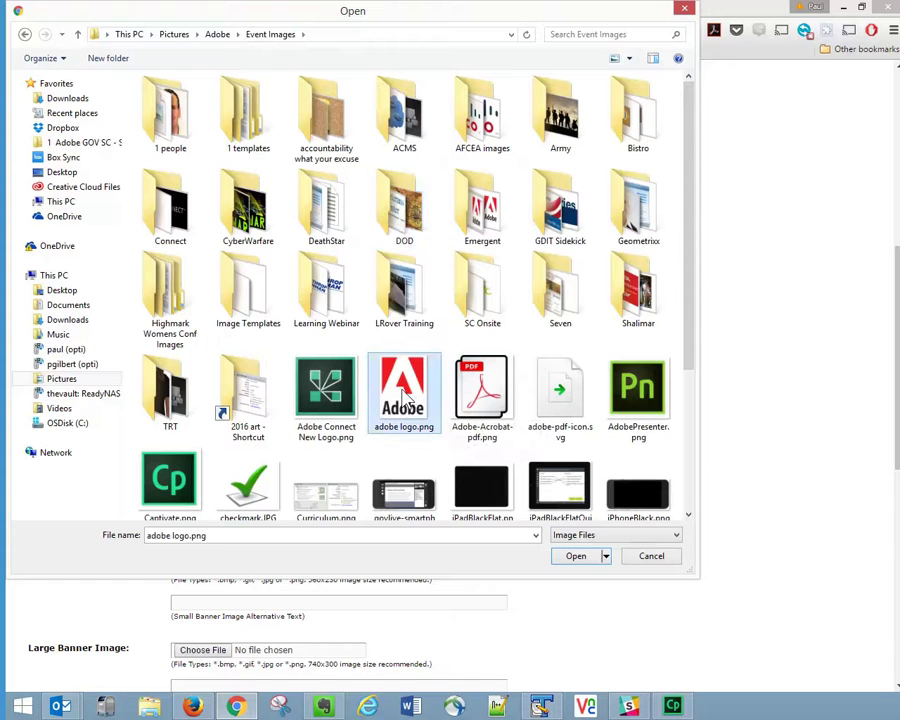
{"action": "double_click", "coordinate": [418, 395]}
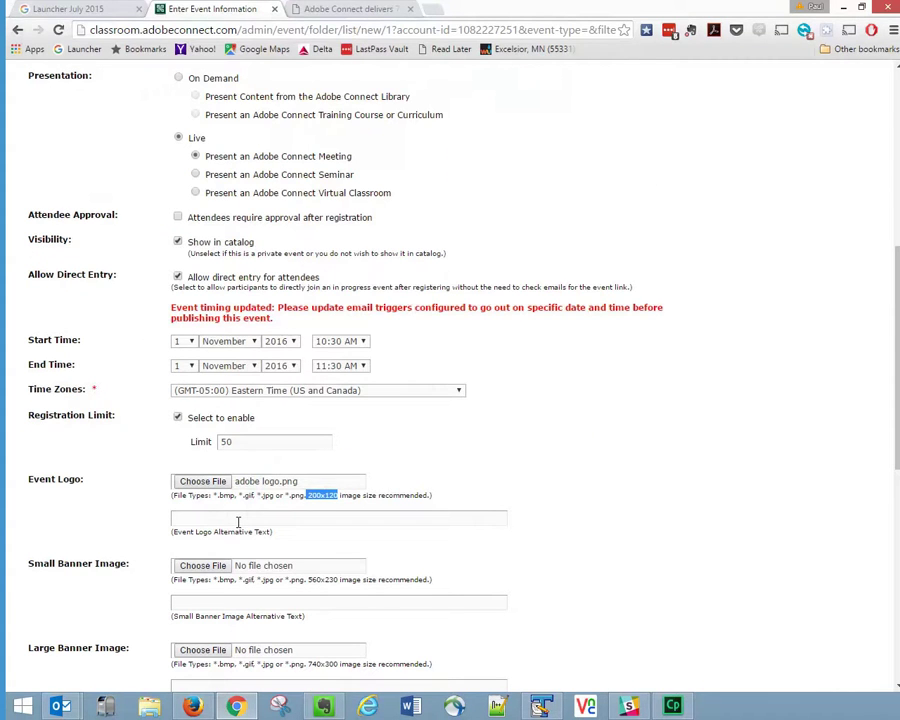
Step: Set the small banner image to Small.jpg from the Learning Webinar folder, dismissing the meeting reminder
{"action": "left_click", "coordinate": [205, 567]}
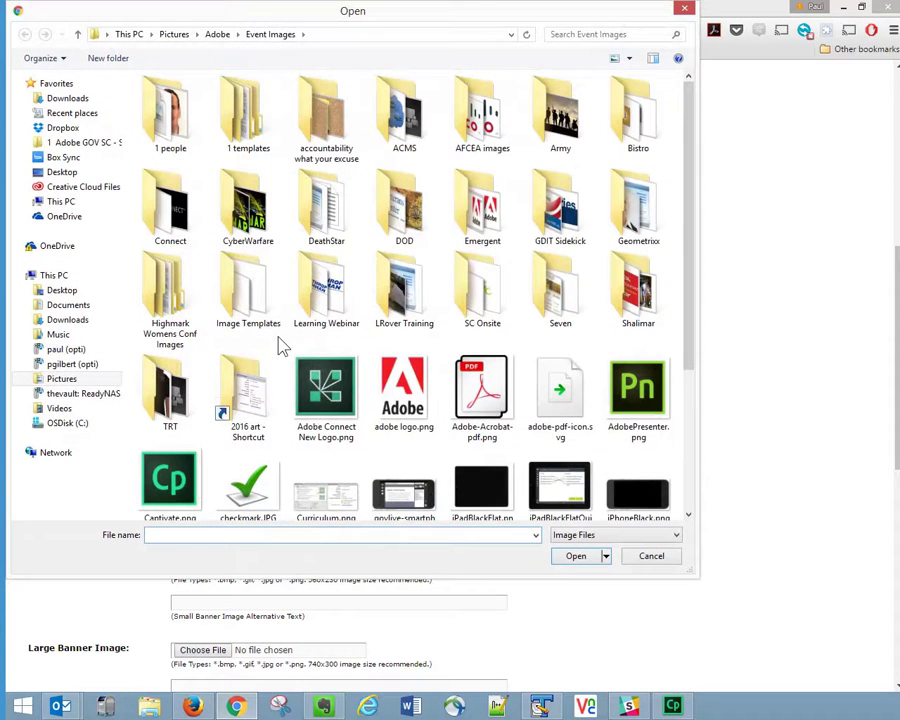
{"action": "double_click", "coordinate": [318, 300]}
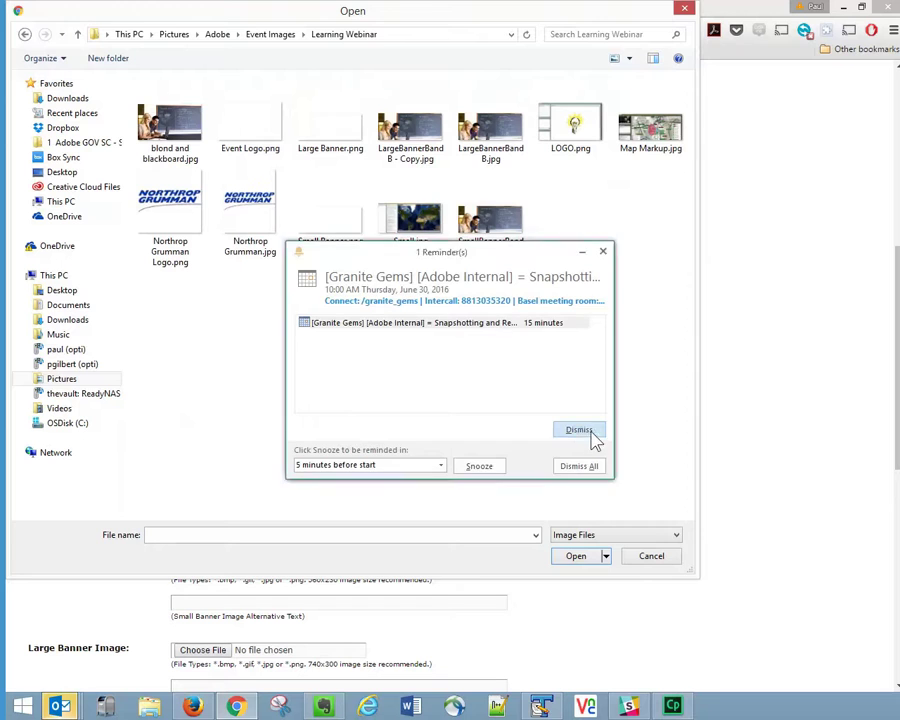
{"action": "left_click", "coordinate": [582, 431]}
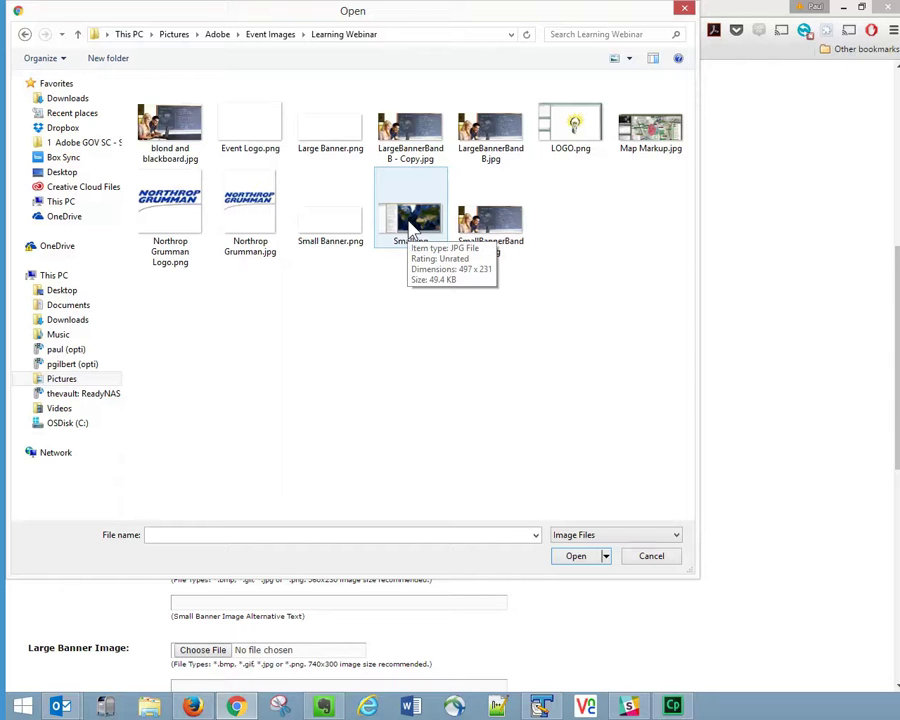
{"action": "left_click", "coordinate": [410, 228]}
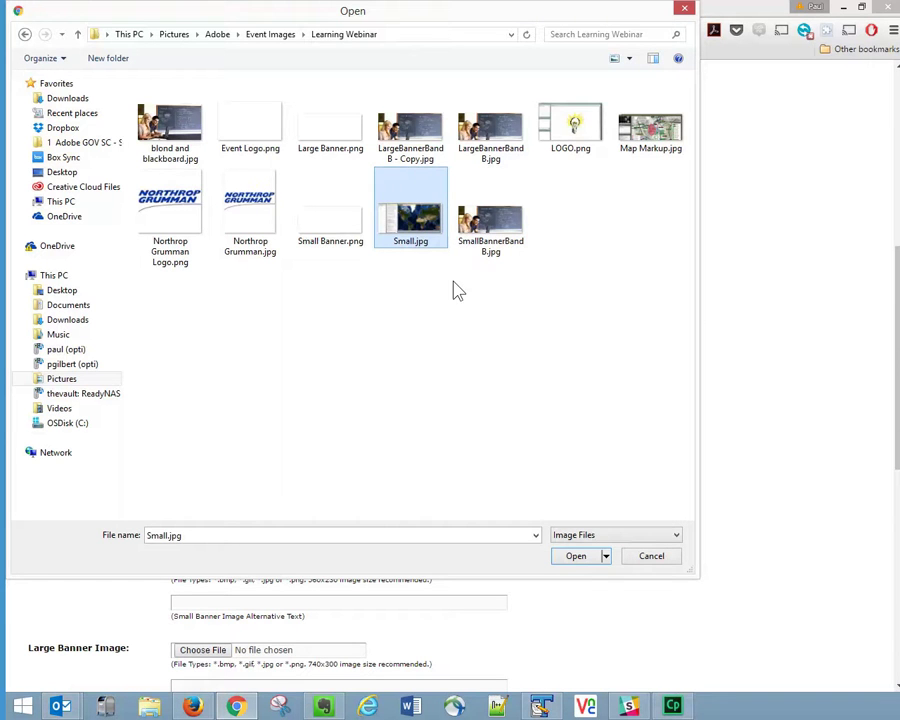
{"action": "left_click", "coordinate": [571, 557]}
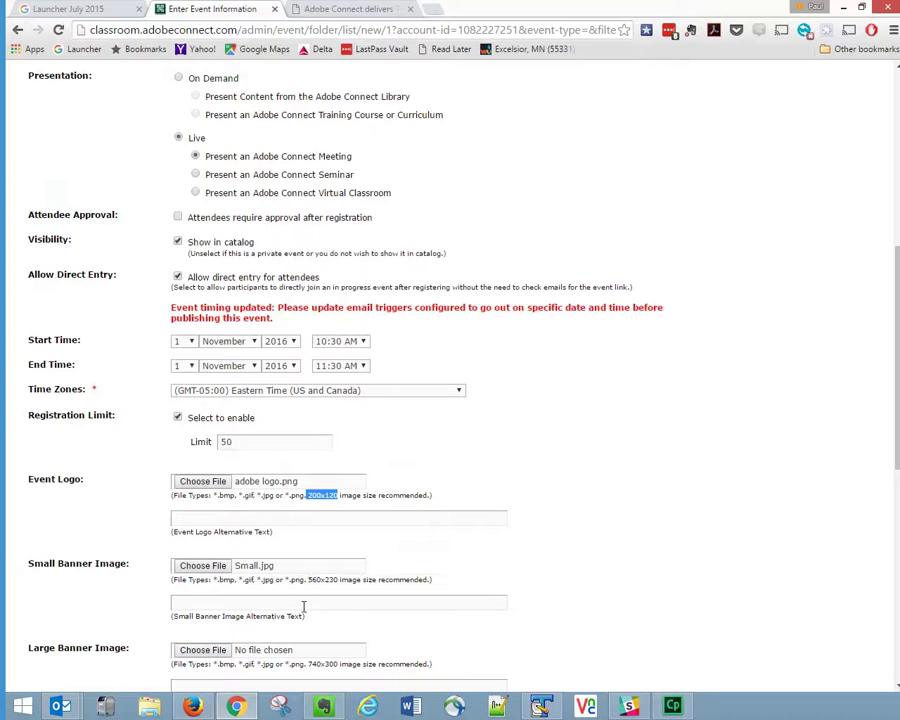
Step: Set the large banner image to LargeBannerBandB.jpg from the Learning Webinar folder
{"action": "left_click", "coordinate": [203, 650]}
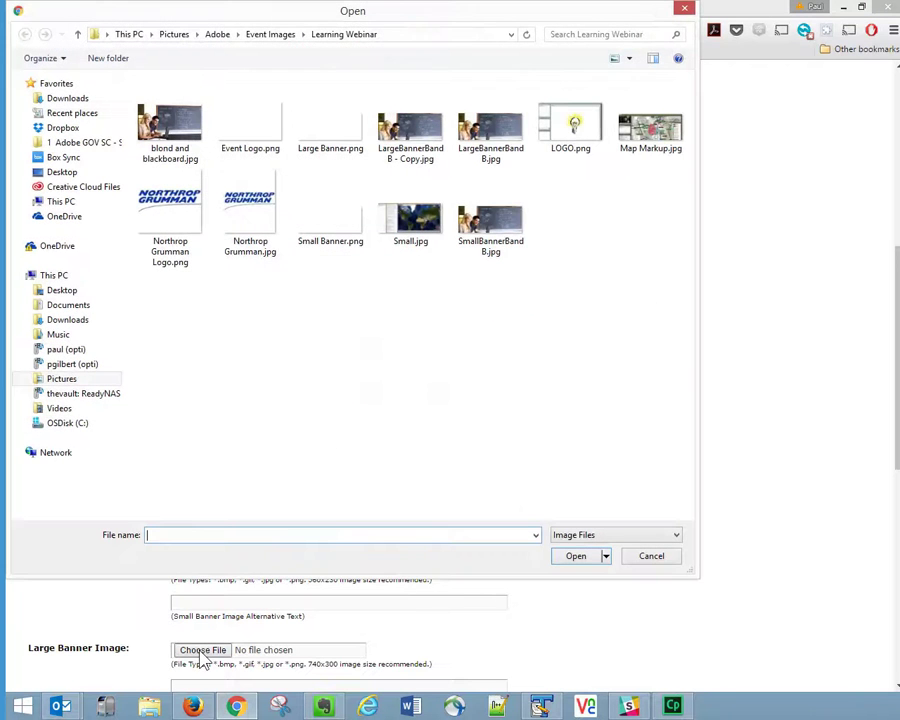
{"action": "left_click", "coordinate": [508, 137]}
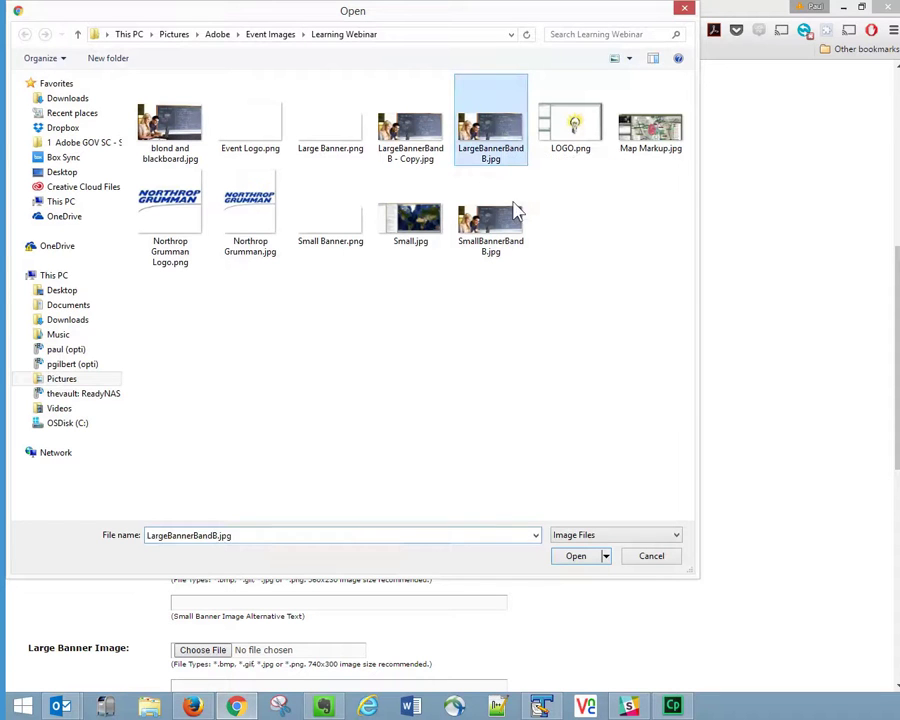
{"action": "left_click", "coordinate": [586, 558]}
Step: Enter the speaker's full name and fill the speaker overview with the "If you liked DCO, you are going to love Adobe Connect!" blurb
{"action": "scroll", "coordinate": [590, 540], "scroll_direction": "down", "scroll_amount": 5}
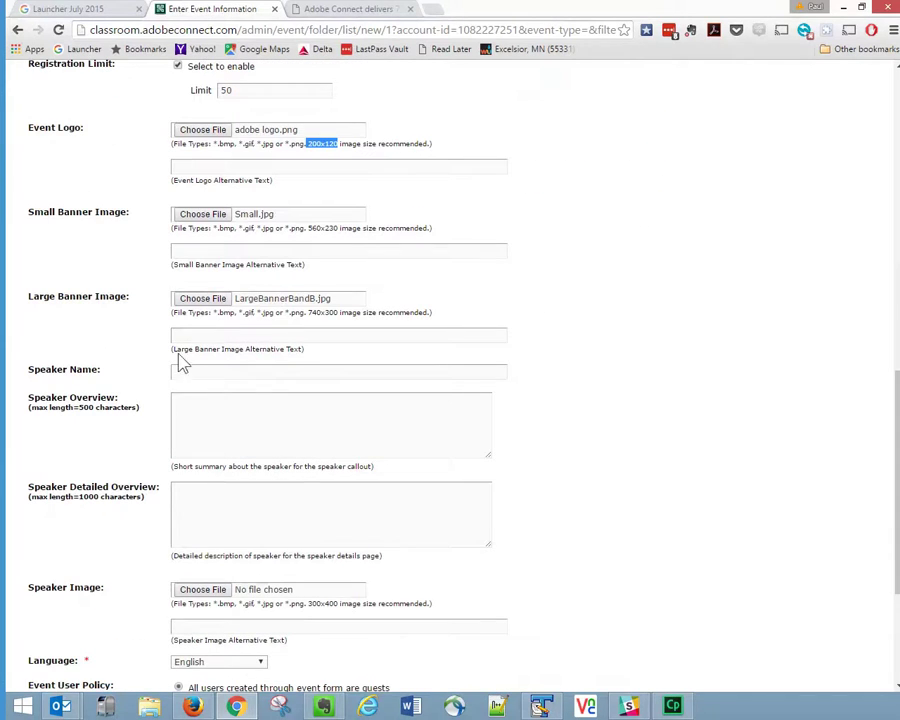
{"action": "left_click", "coordinate": [227, 376]}
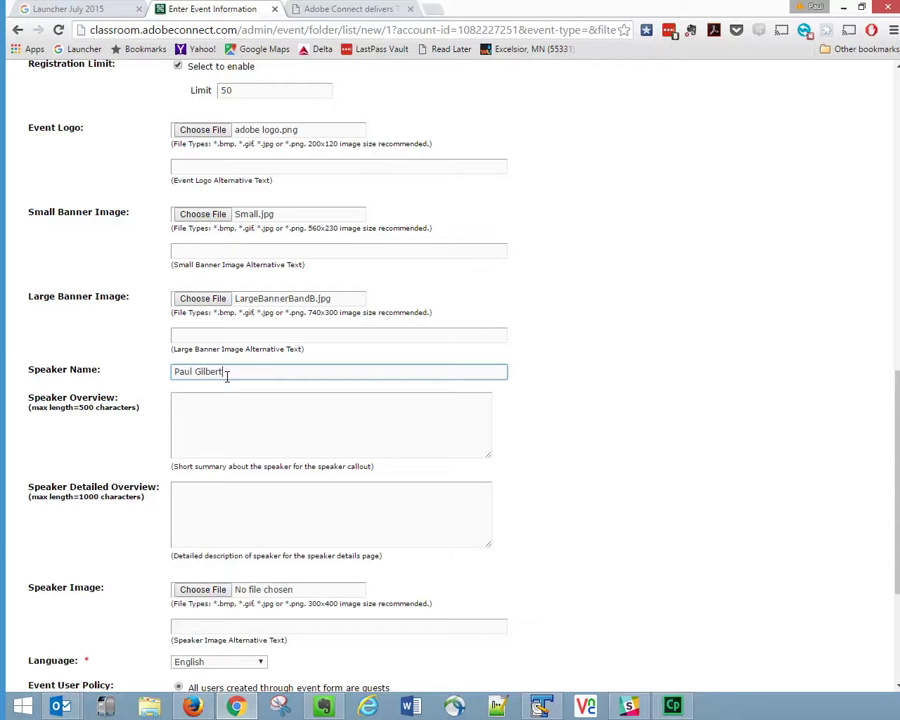
{"action": "key", "text": "Tab"}
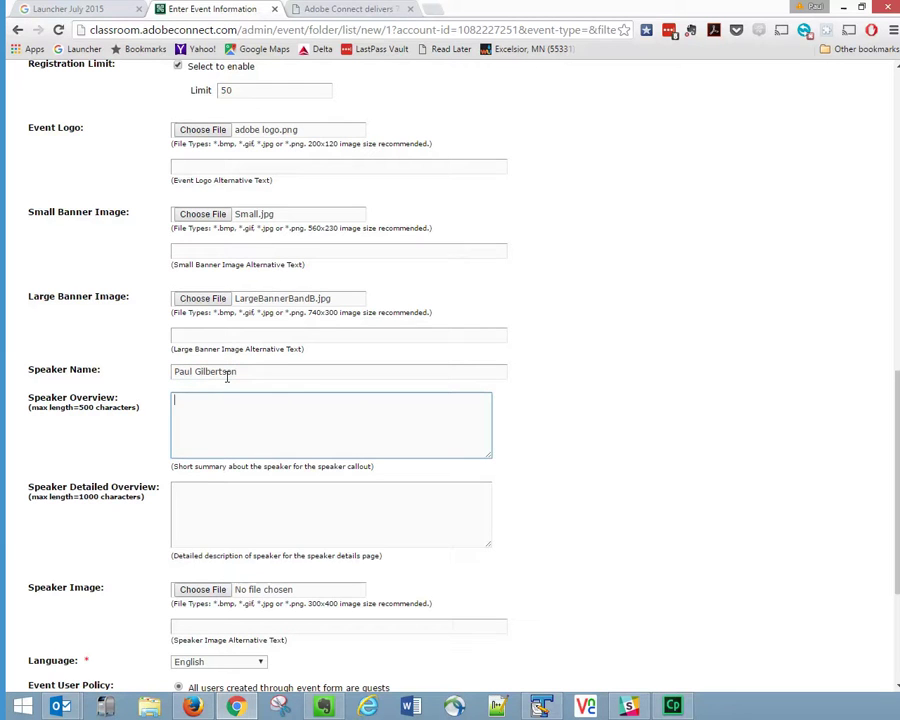
{"action": "type", "text": "If you liked DCO, you are going to love Adobe Connect! Join us to understand the differences between the slimmed-down legacy DCO and next-generation Adobe Connect!"}
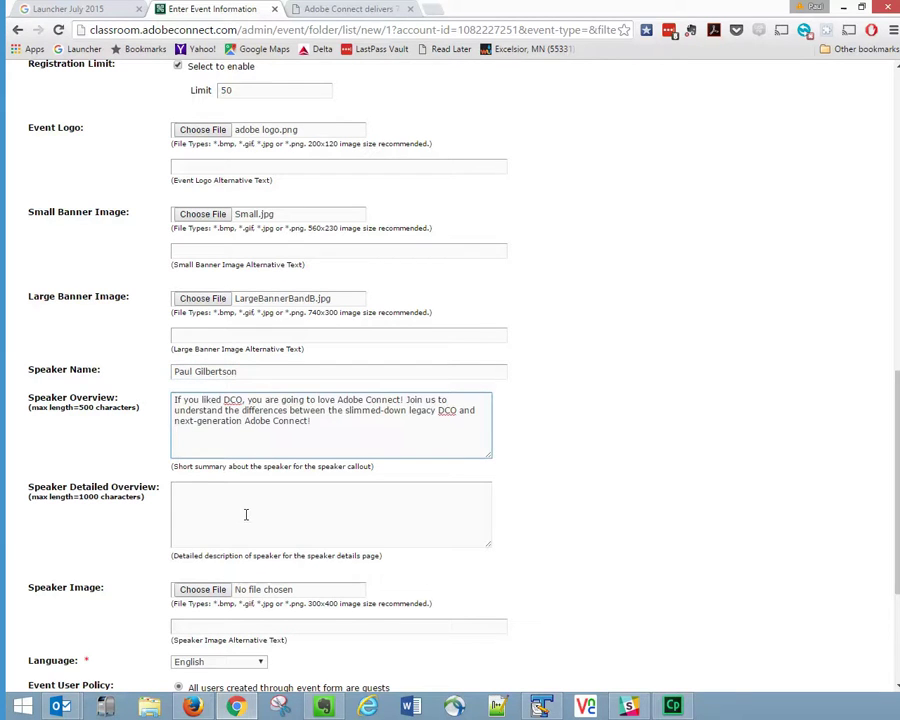
Step: Fill the speaker detailed overview with the same "If you liked DCO" blurb repeated
{"action": "left_click", "coordinate": [303, 511]}
{"action": "type", "text": "If you liked DCO, you are going to love Adobe Connect! Join us to understand the differences between the slimmed-down legacy DCO and next-generation Adobe Connect!"}
{"action": "type", "text": "If you liked DCO, you are going to love Adobe Connect! Join us to understand the differences between the slimmed-down legacy DCO and next-generation Adobe Connect!"}
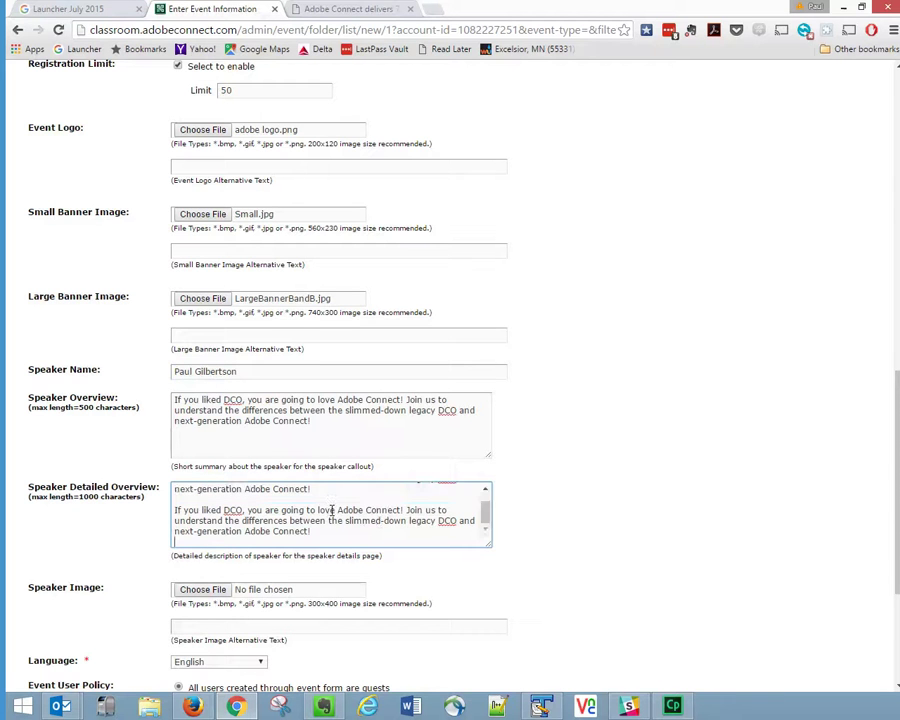
Step: Set the speaker image to the 300x400 badge headshot from the Pictures > Headshots folder
{"action": "left_click", "coordinate": [195, 590]}
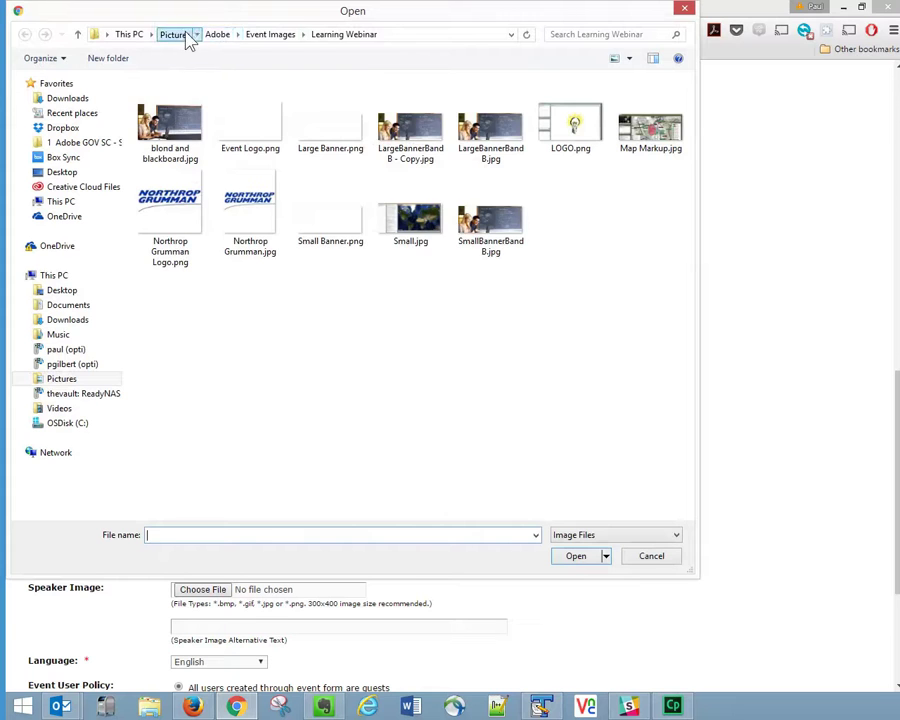
{"action": "left_click", "coordinate": [186, 38]}
{"action": "double_click", "coordinate": [330, 222]}
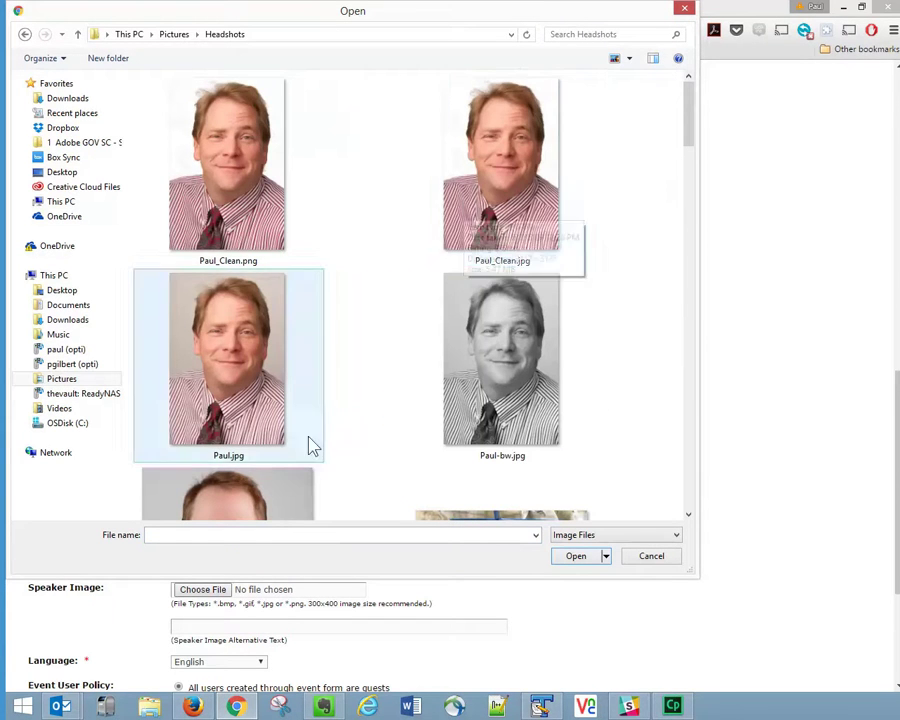
{"action": "scroll", "coordinate": [349, 400], "scroll_direction": "down", "scroll_amount": 5}
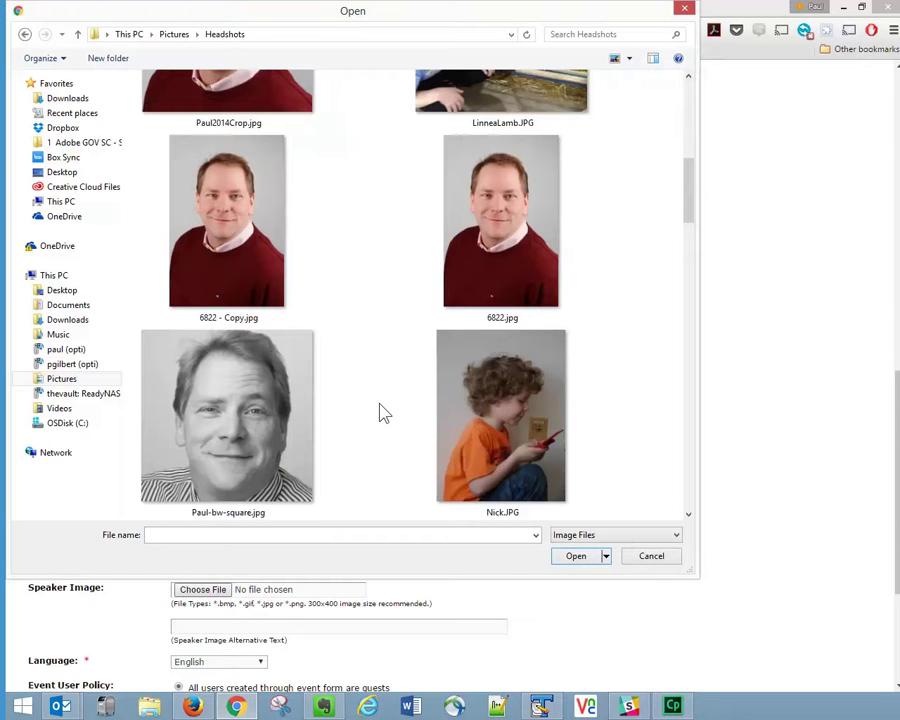
{"action": "scroll", "coordinate": [381, 412], "scroll_direction": "down", "scroll_amount": 7}
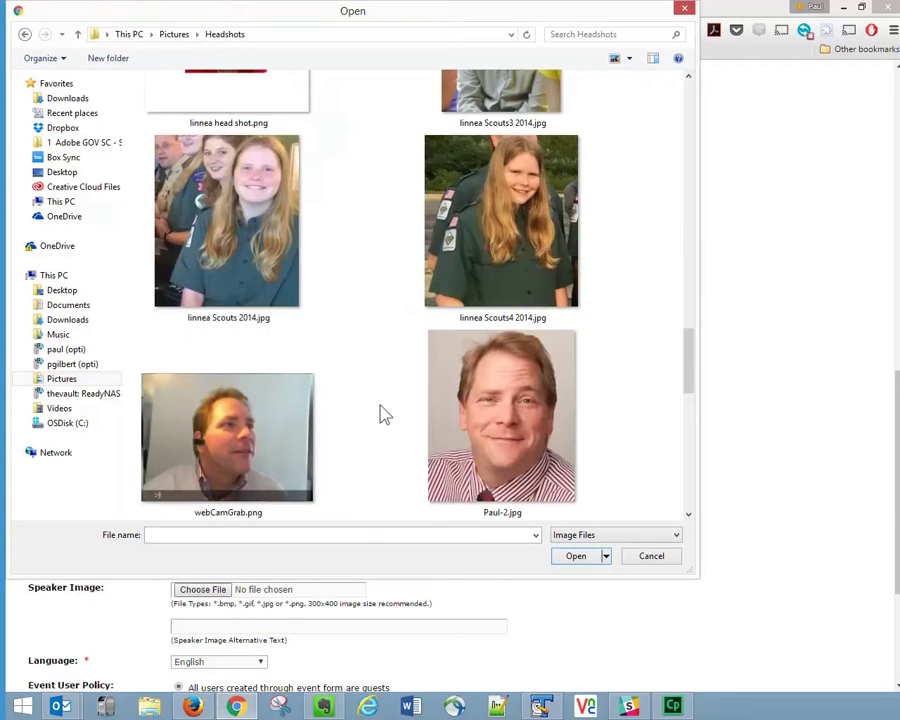
{"action": "scroll", "coordinate": [381, 412], "scroll_direction": "down", "scroll_amount": 4}
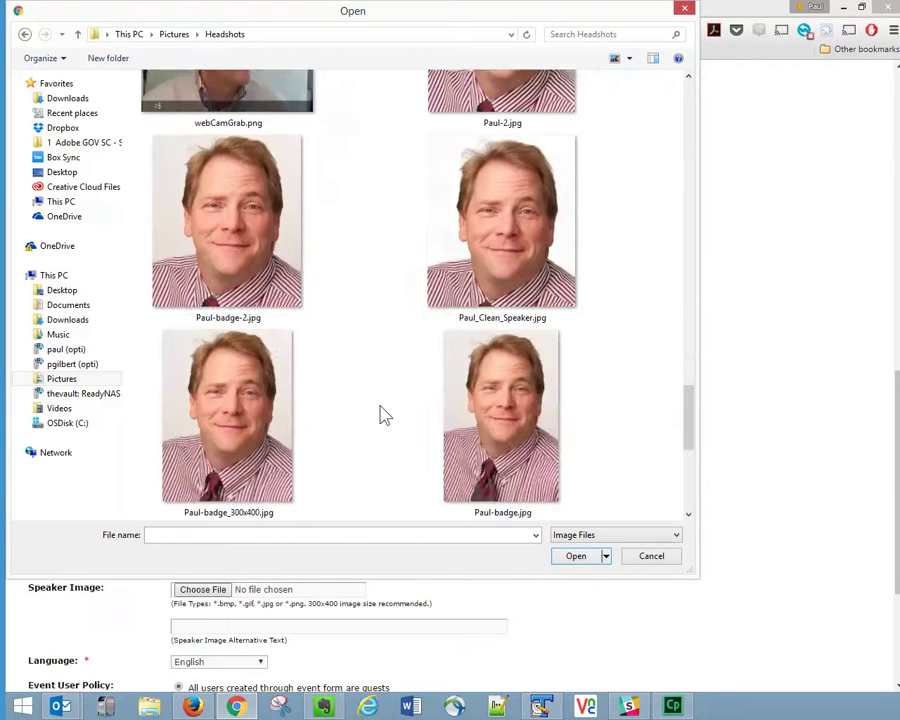
{"action": "left_click", "coordinate": [231, 450]}
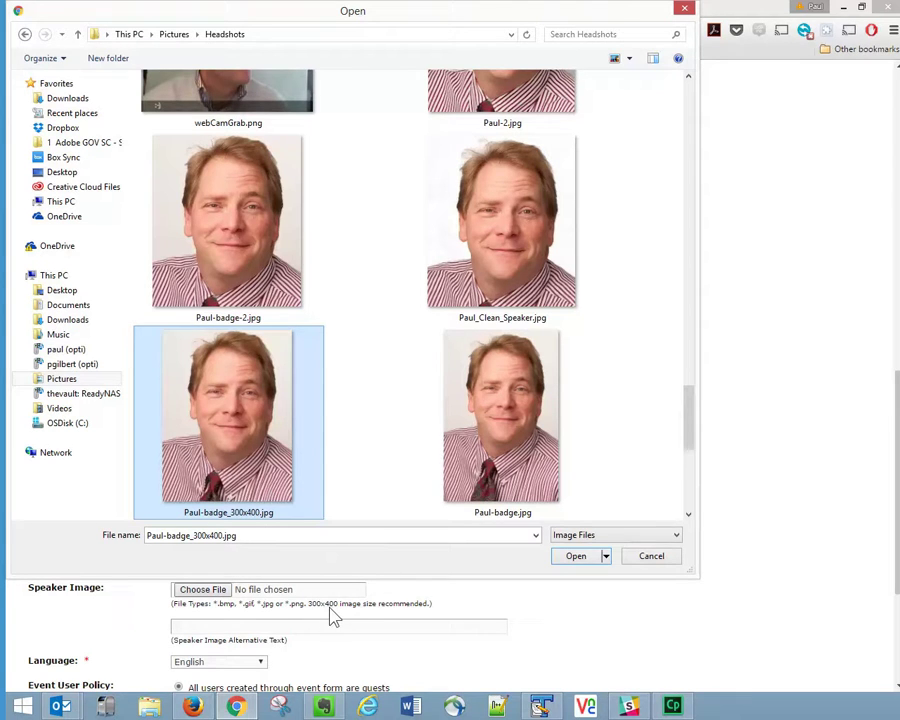
{"action": "left_click", "coordinate": [574, 558]}
Step: Tag the event as Featured Events and Webinar, and continue to content selection
{"action": "scroll", "coordinate": [566, 608], "scroll_direction": "down", "scroll_amount": 5}
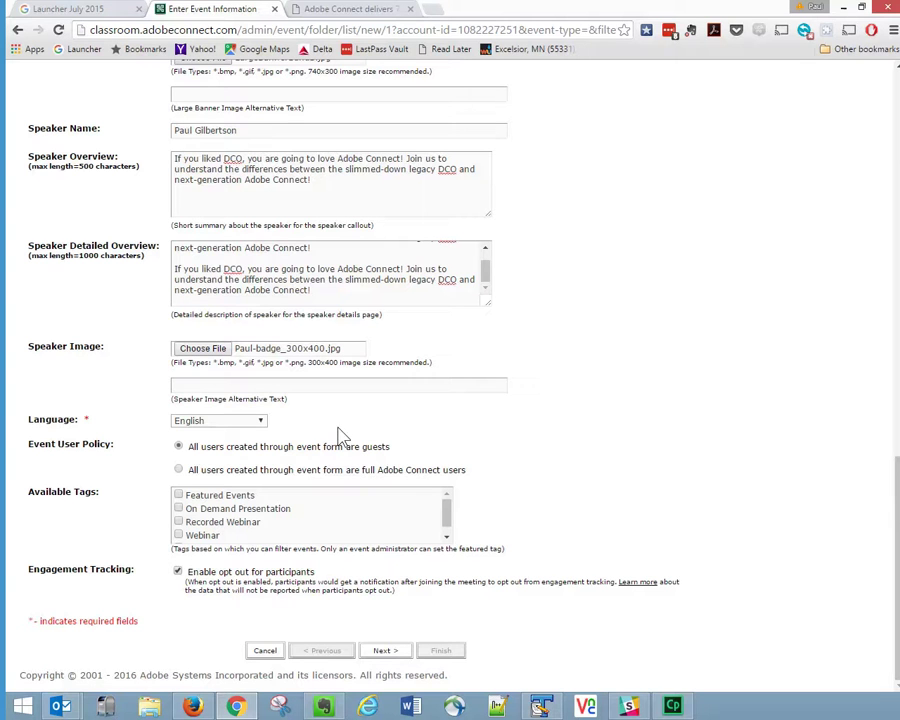
{"action": "left_click", "coordinate": [178, 496]}
{"action": "left_click", "coordinate": [179, 536]}
{"action": "left_click", "coordinate": [386, 651]}
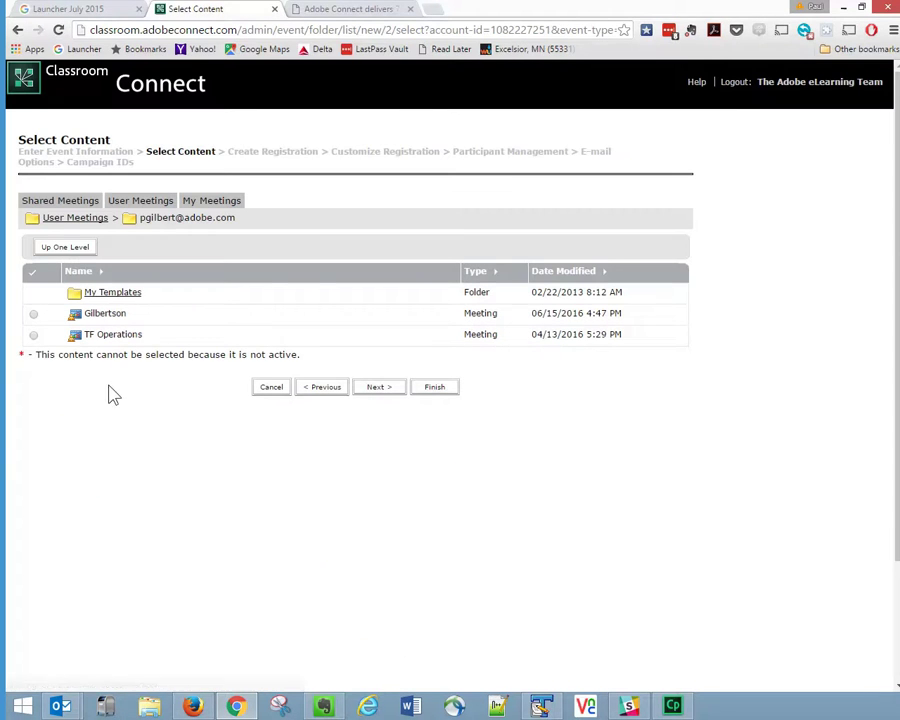
Step: Select the TF Operations meeting as the event's content and continue to the registration questions
{"action": "left_click", "coordinate": [33, 336]}
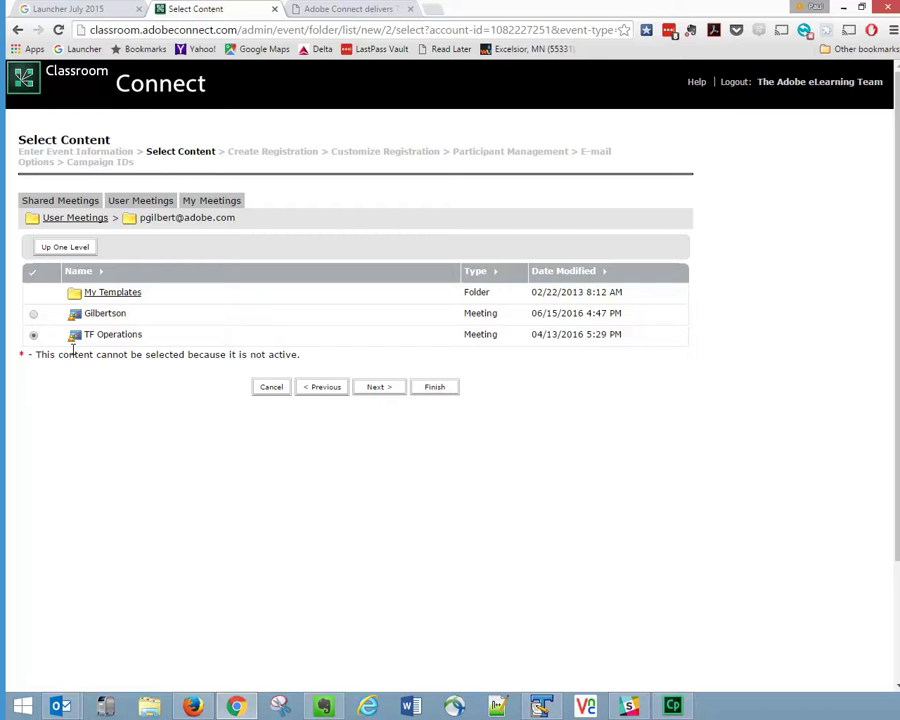
{"action": "left_click", "coordinate": [378, 388]}
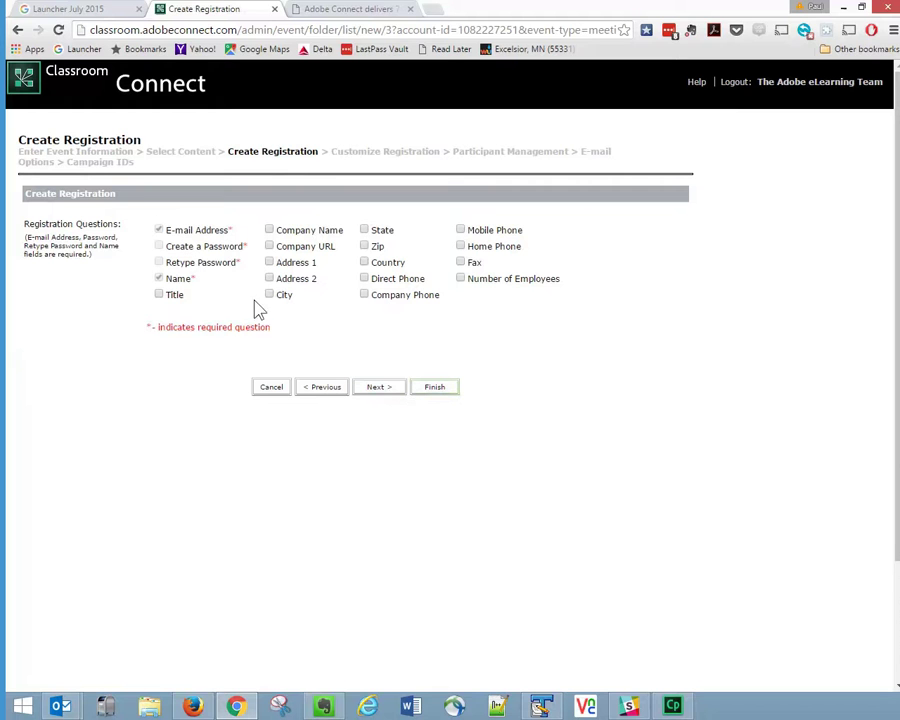
Step: Add Title and Company Name to the registration questions and continue to customizing registration
{"action": "left_click", "coordinate": [159, 295]}
{"action": "left_click", "coordinate": [380, 388]}
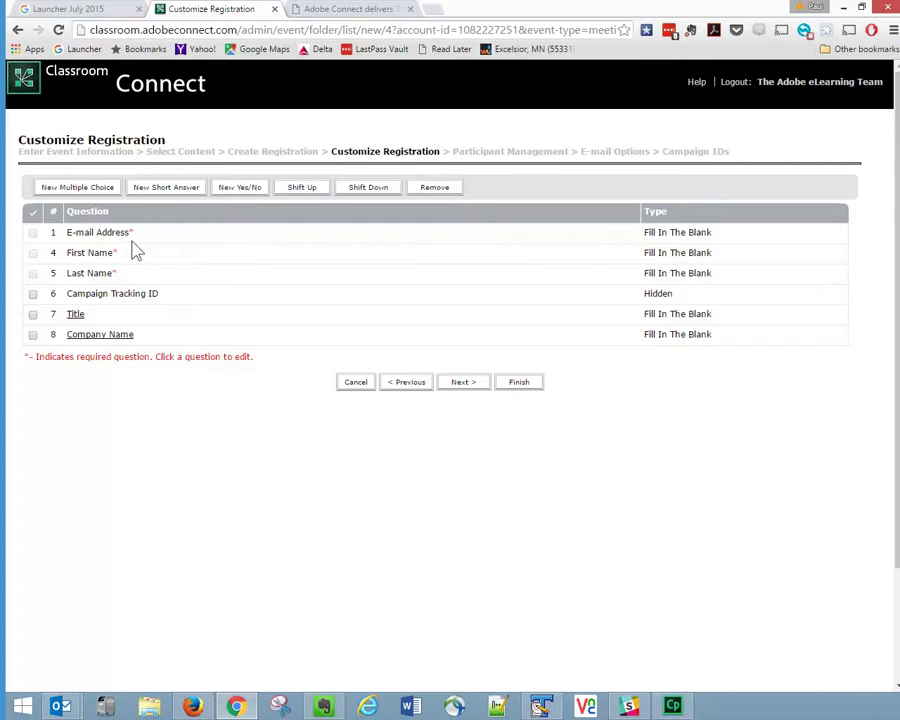
Step: Make a response to the Title registration question required and save the question
{"action": "left_click", "coordinate": [77, 316]}
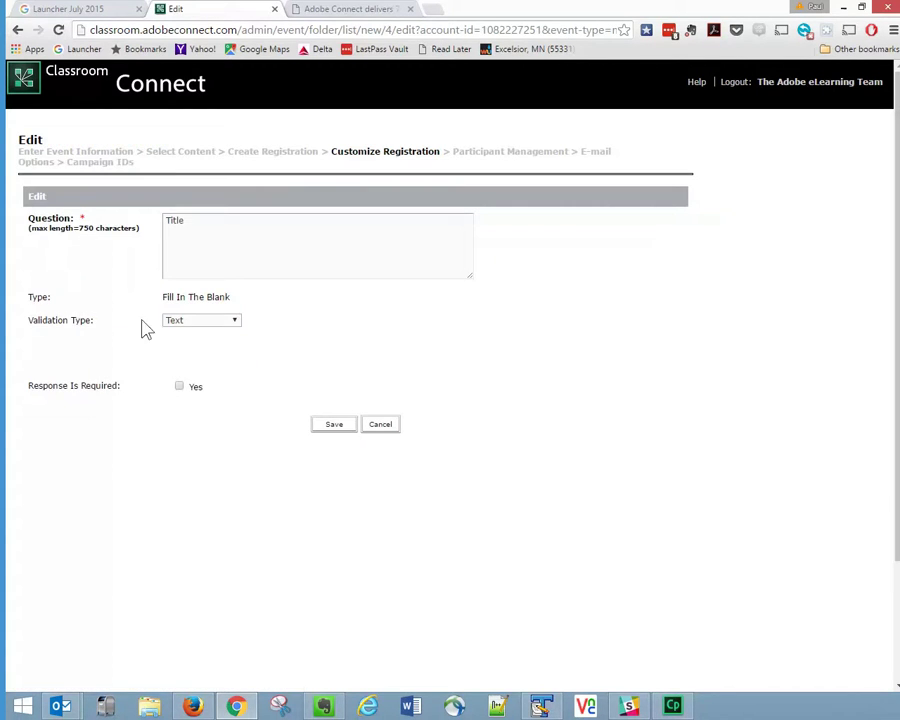
{"action": "left_click", "coordinate": [333, 424]}
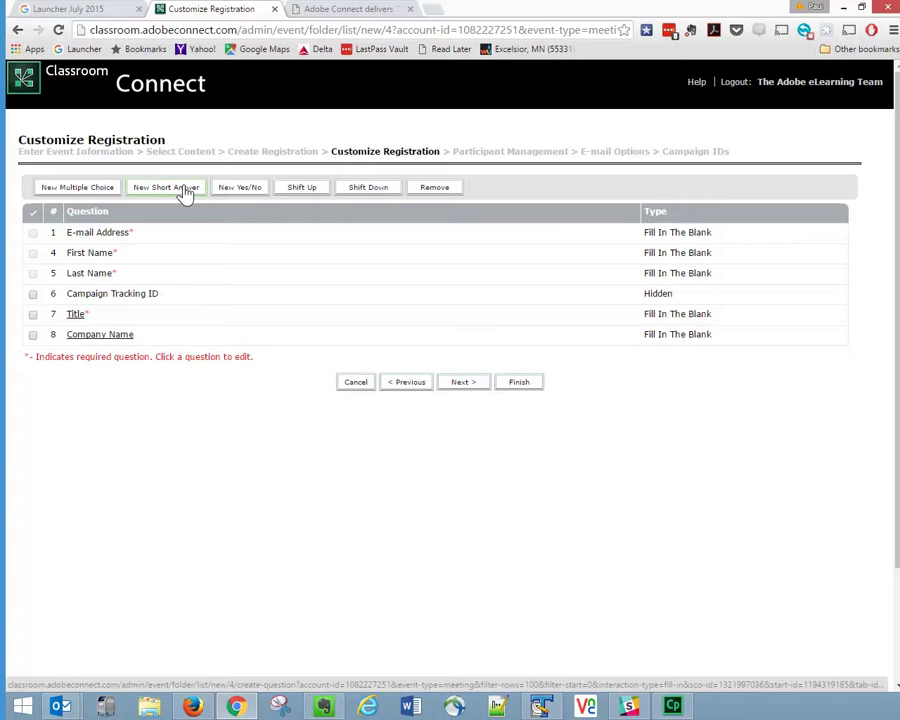
Step: Create a new multiple-choice registration question reading "What Region are you in"
{"action": "left_click", "coordinate": [67, 188]}
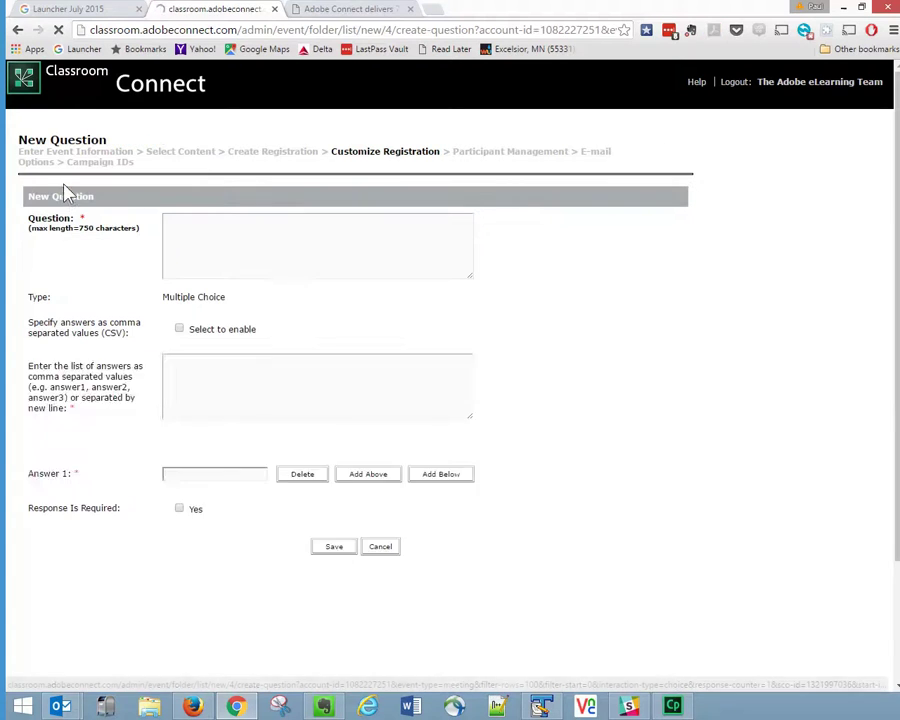
{"action": "type", "text": "W"}
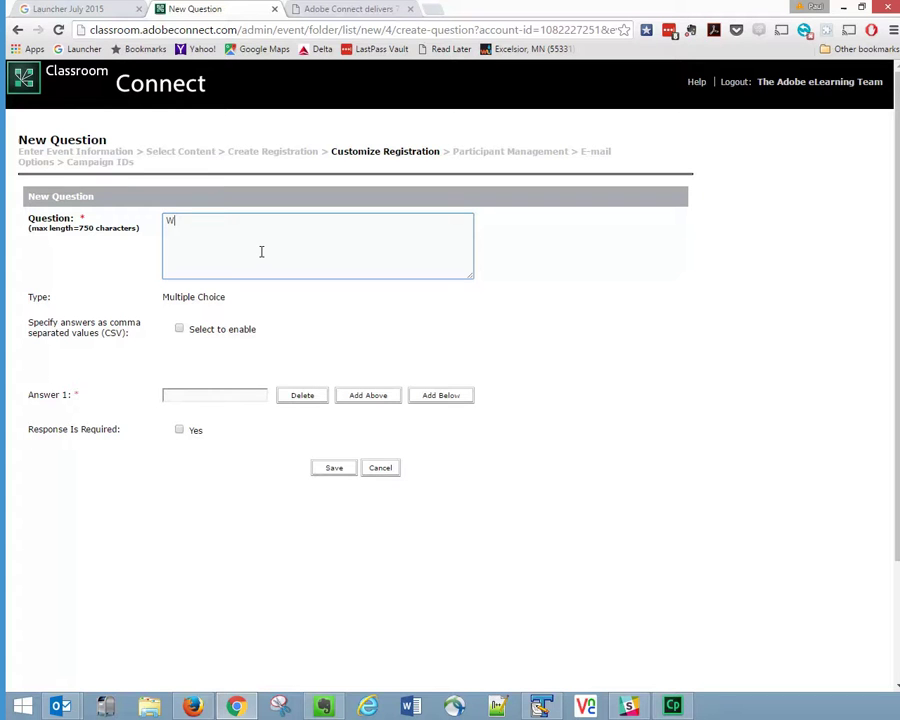
{"action": "type", "text": "hat Region are you in"}
Step: Give the region question the answers CONOUS and OCONUS, make its response required and save it
{"action": "left_click", "coordinate": [195, 396]}
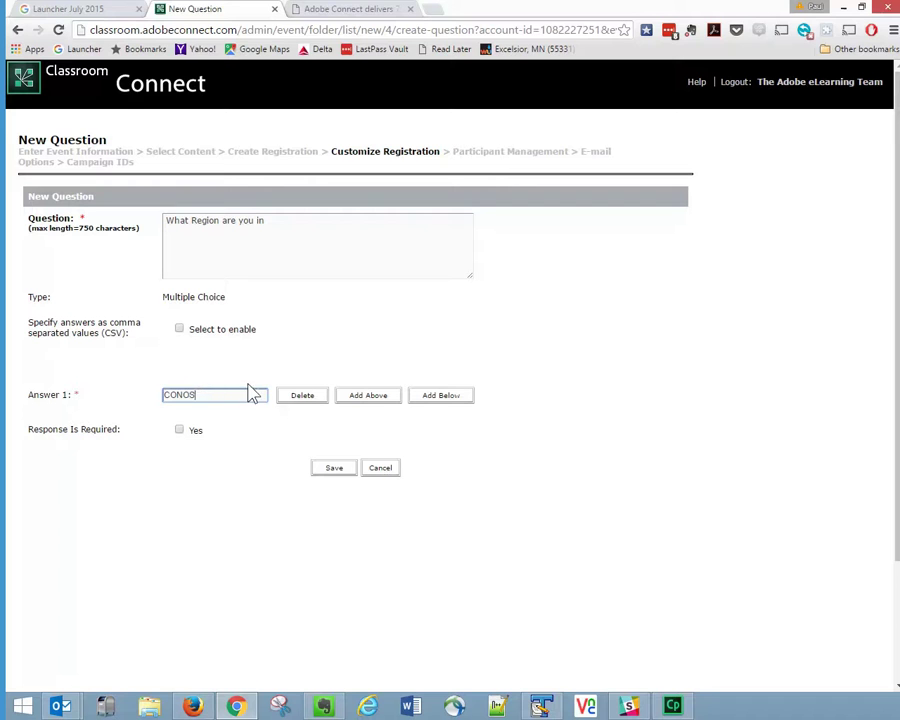
{"action": "left_click", "coordinate": [440, 397]}
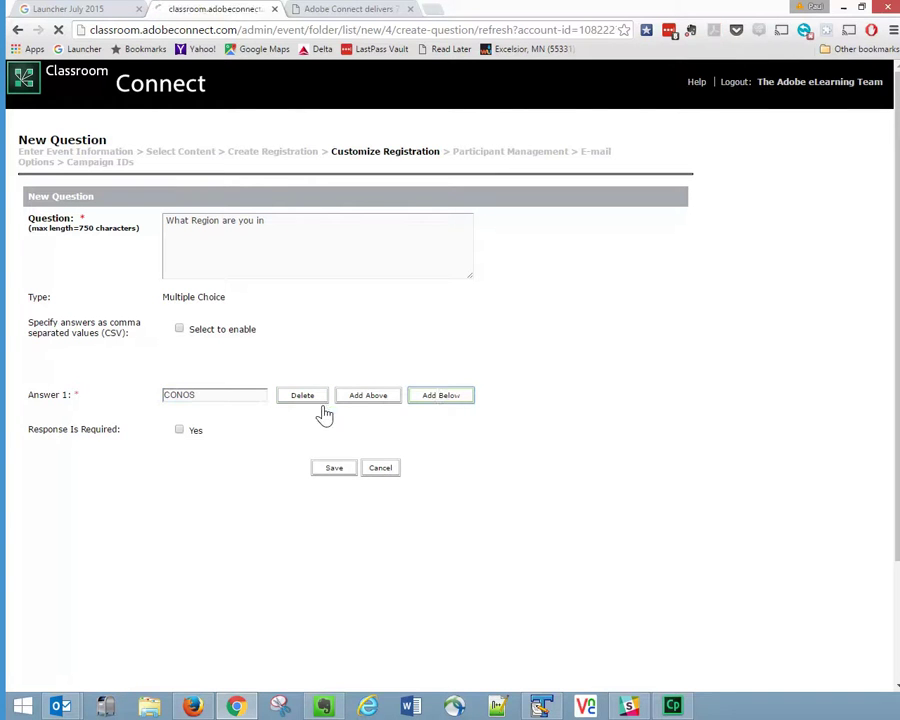
{"action": "left_click", "coordinate": [191, 425]}
{"action": "type", "text": "OCONUS"}
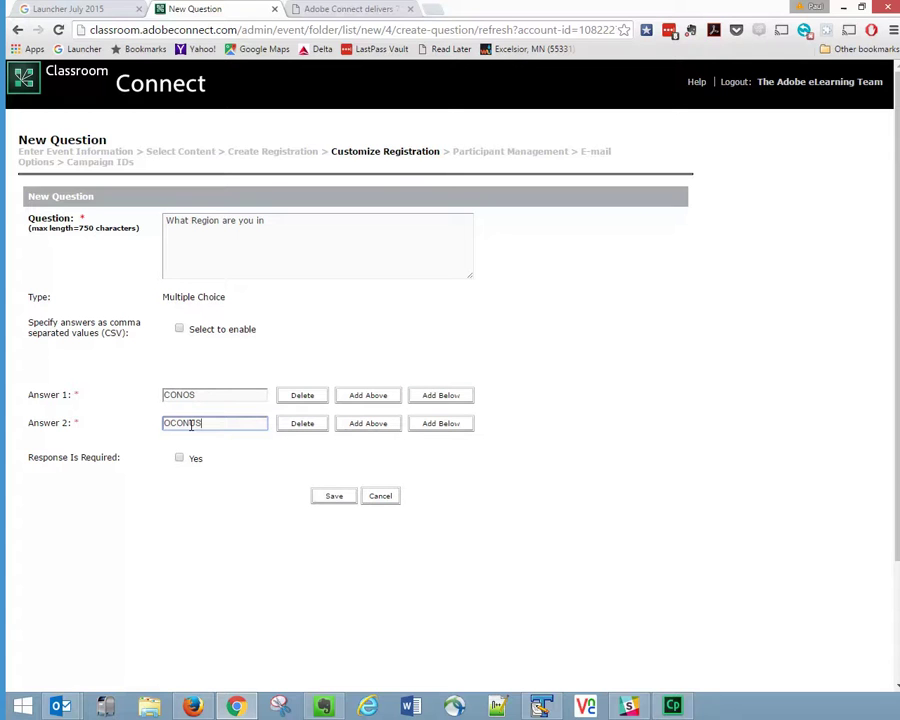
{"action": "left_click", "coordinate": [196, 398]}
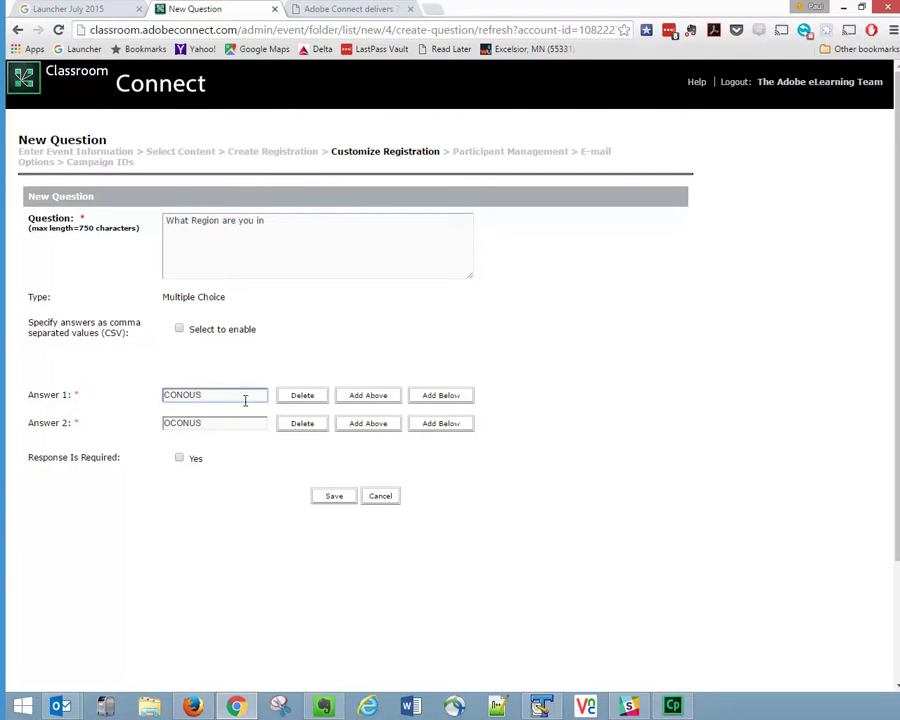
{"action": "left_click", "coordinate": [179, 458]}
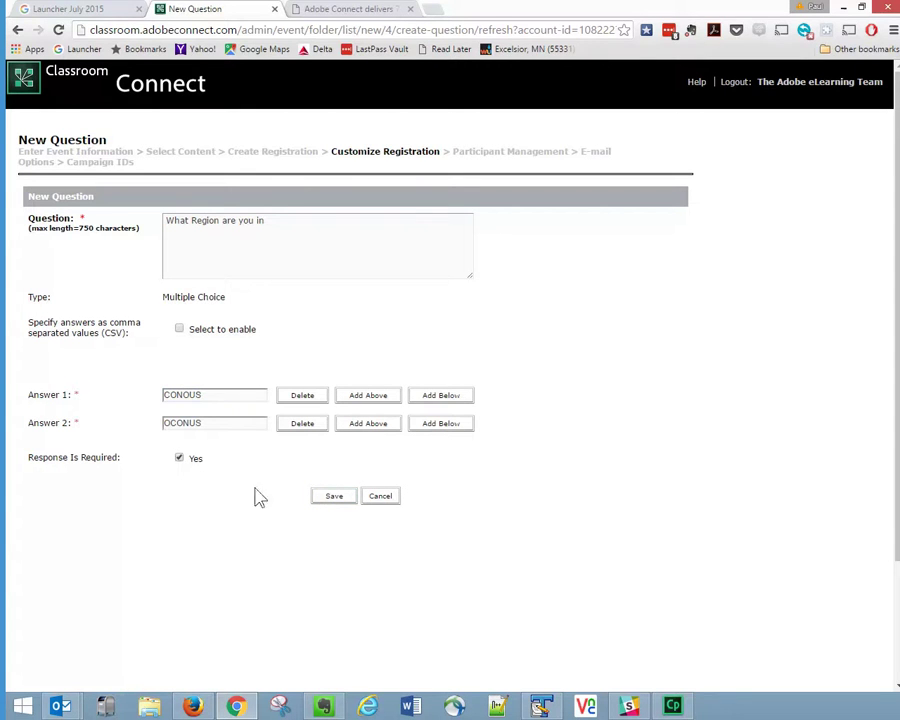
{"action": "left_click", "coordinate": [337, 500]}
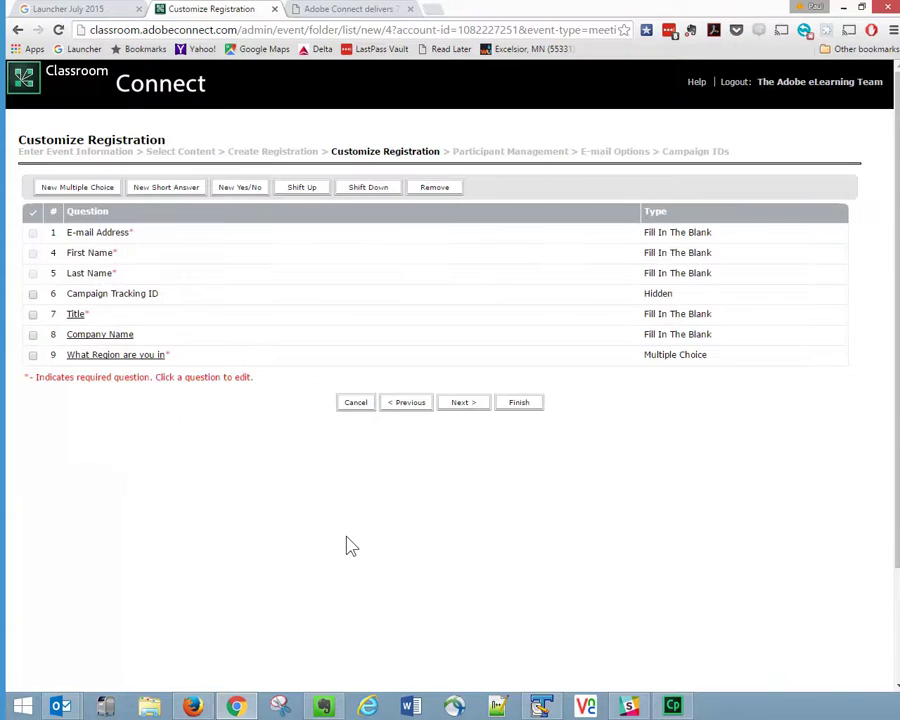
Step: Continue through participant management to the e-mail options without adding any participants
{"action": "left_click", "coordinate": [467, 404]}
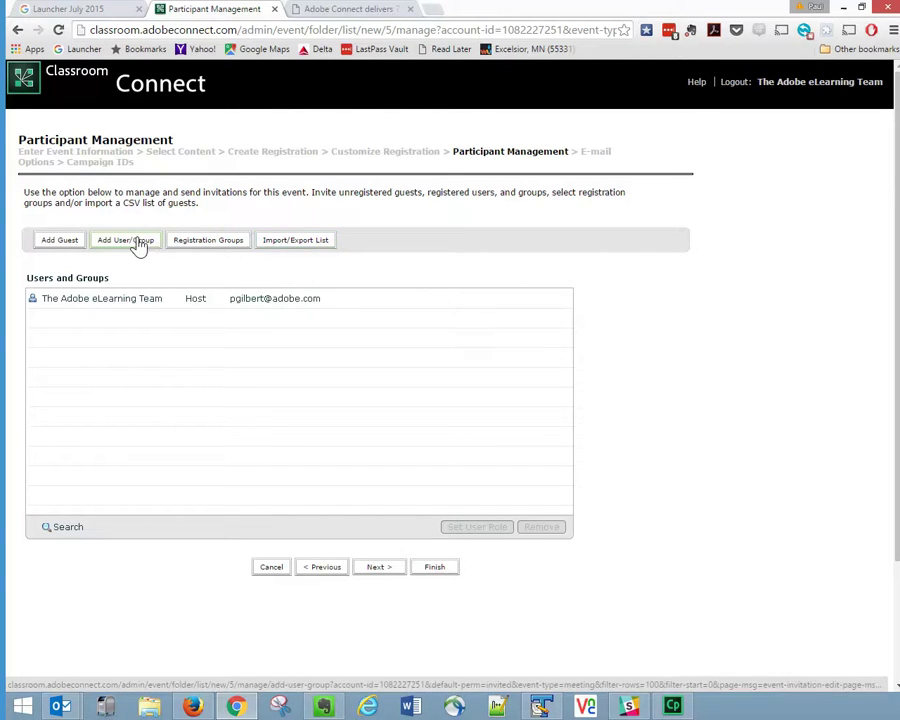
{"action": "left_click", "coordinate": [389, 570]}
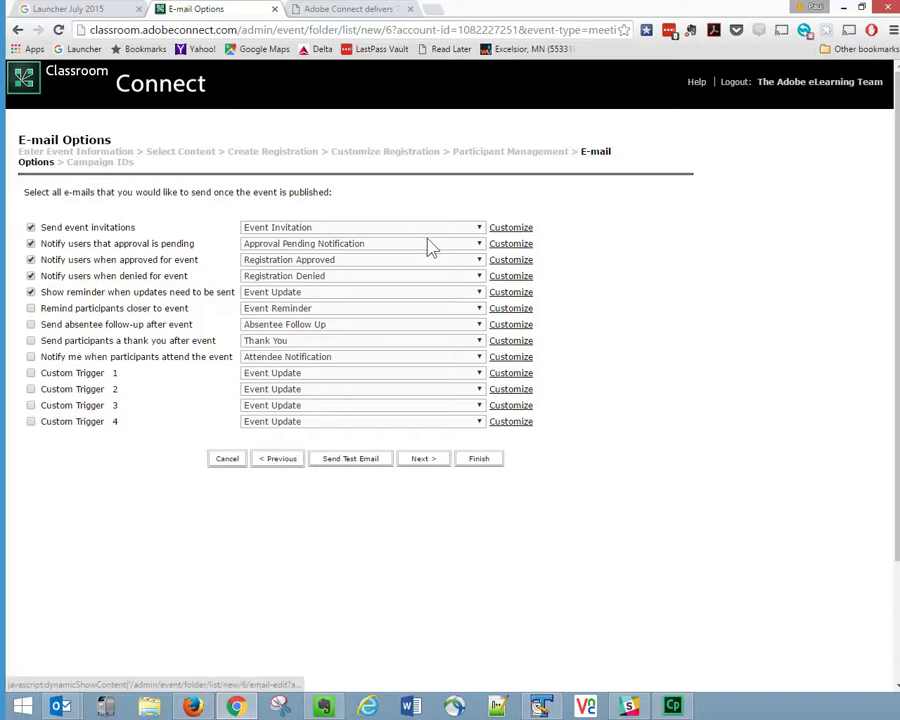
Step: Turn off the e-mails notifying users that approval is pending and that they were denied for the event
{"action": "left_click", "coordinate": [30, 243]}
{"action": "left_click", "coordinate": [30, 276]}
{"action": "left_click", "coordinate": [30, 291]}
{"action": "left_click_drag", "start_coordinate": [59, 260], "coordinate": [198, 262]}
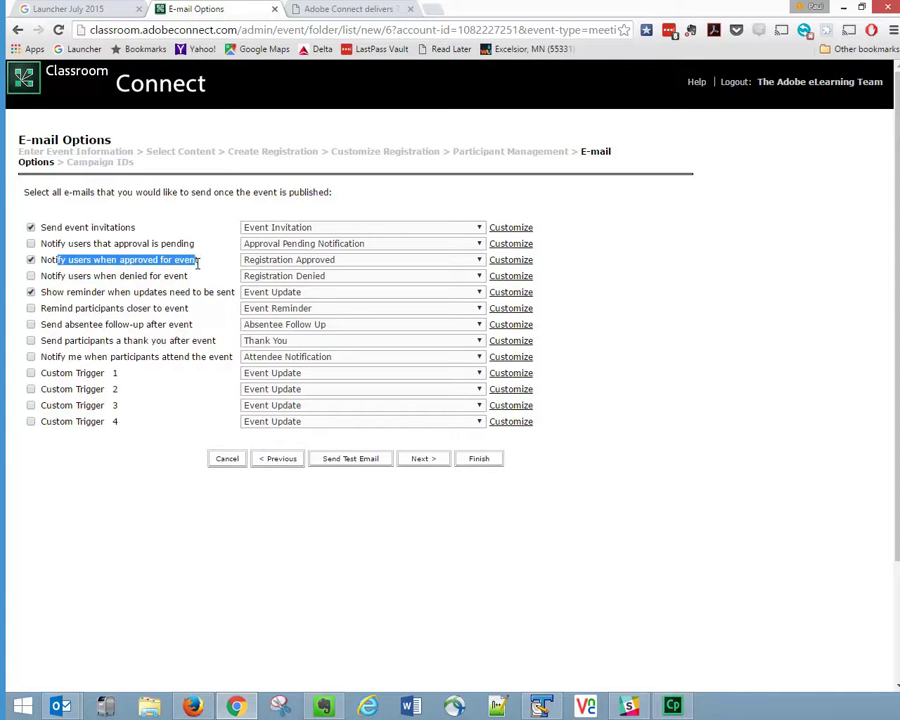
{"action": "left_click", "coordinate": [188, 259]}
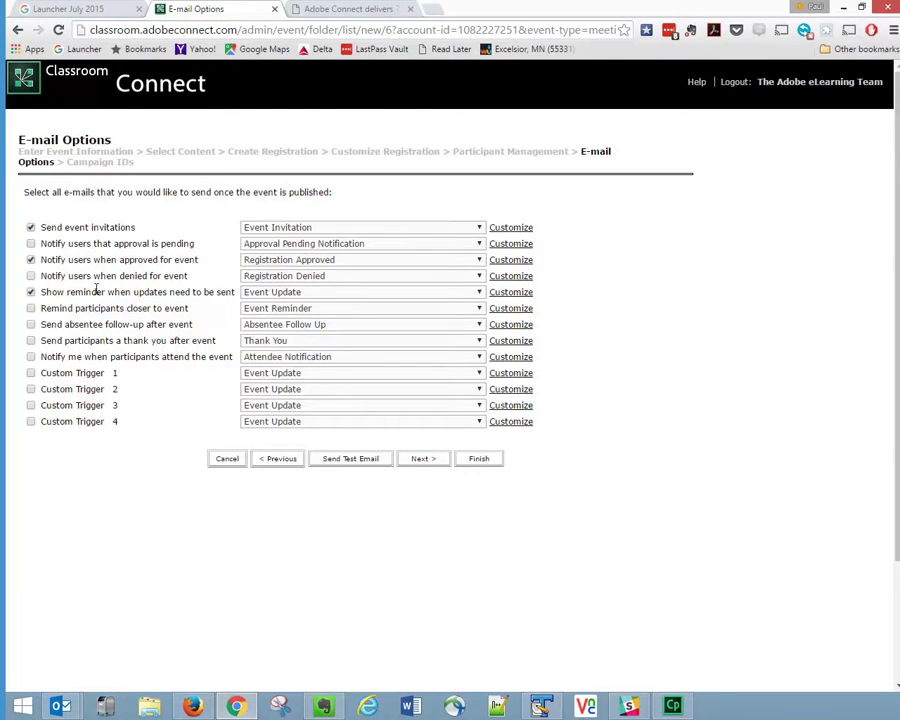
Step: Enable the reminder closer to the event, and try the absentee follow-up and participant thank-you e-mails before turning both off again
{"action": "left_click", "coordinate": [30, 309]}
{"action": "left_click_drag", "start_coordinate": [108, 308], "coordinate": [163, 308]}
{"action": "left_click", "coordinate": [165, 308]}
{"action": "left_click", "coordinate": [30, 324]}
{"action": "left_click", "coordinate": [30, 341]}
{"action": "left_click", "coordinate": [30, 341]}
{"action": "left_click", "coordinate": [30, 324]}
Step: Send test e-mails for the selected options, and finish the event setup from the Campaign IDs page
{"action": "left_click", "coordinate": [352, 460]}
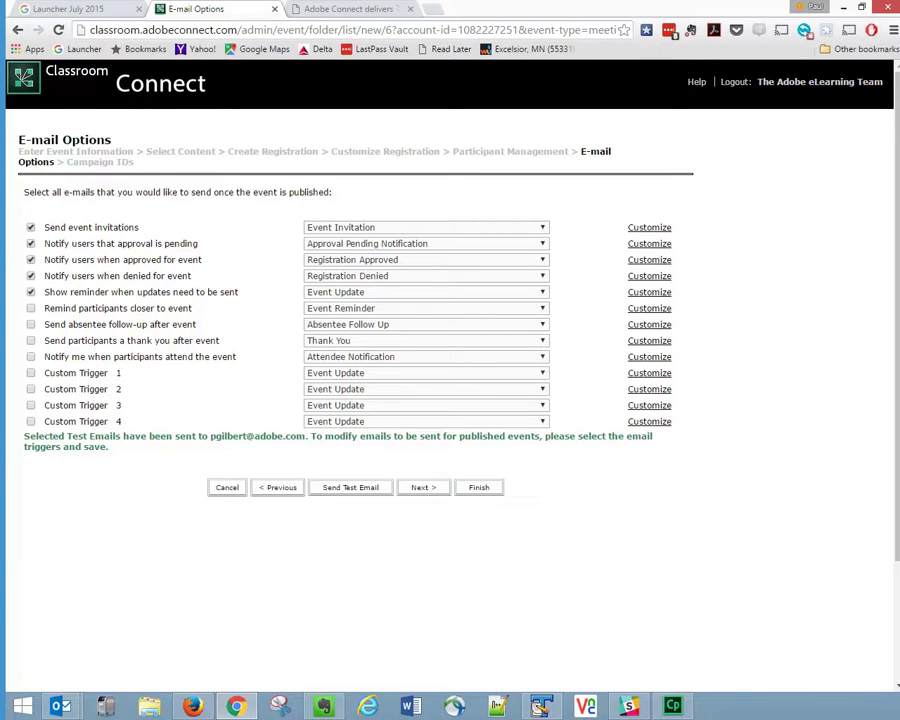
{"action": "left_click", "coordinate": [443, 495]}
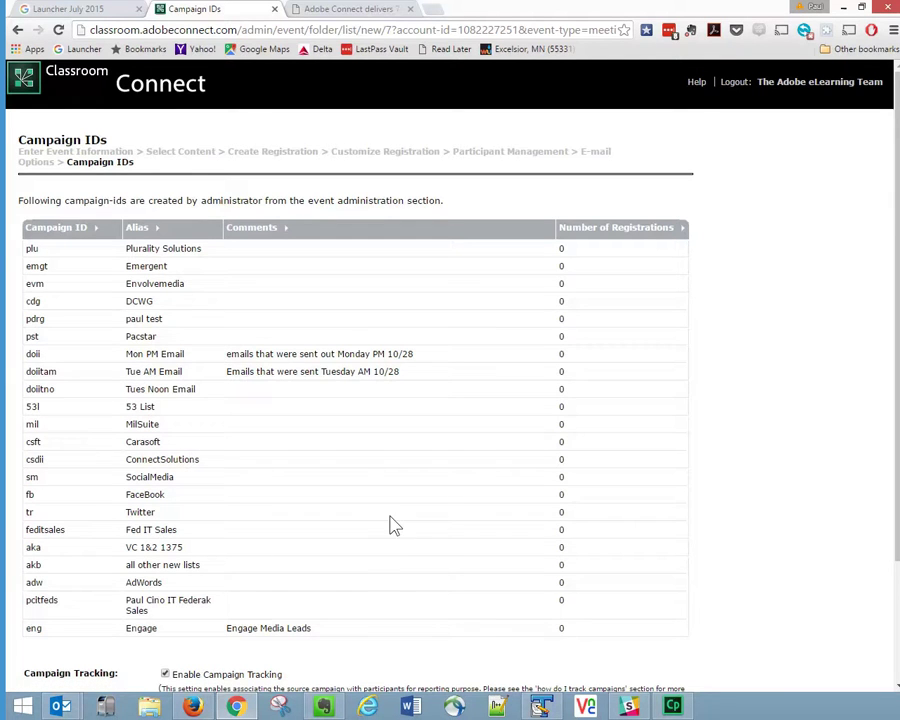
{"action": "scroll", "coordinate": [352, 508], "scroll_direction": "down", "scroll_amount": 3}
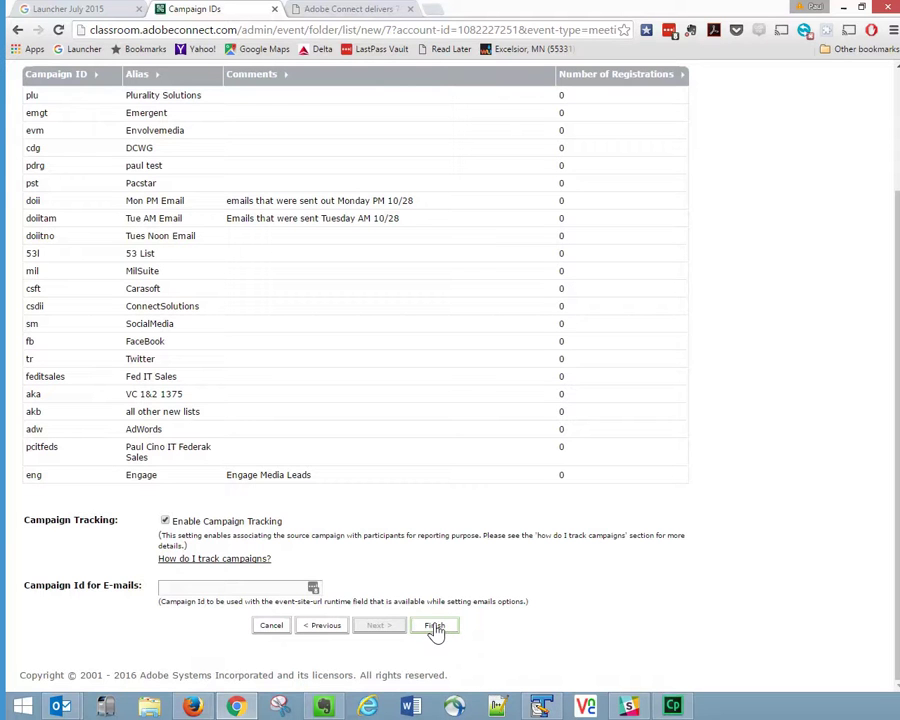
{"action": "left_click", "coordinate": [435, 627]}
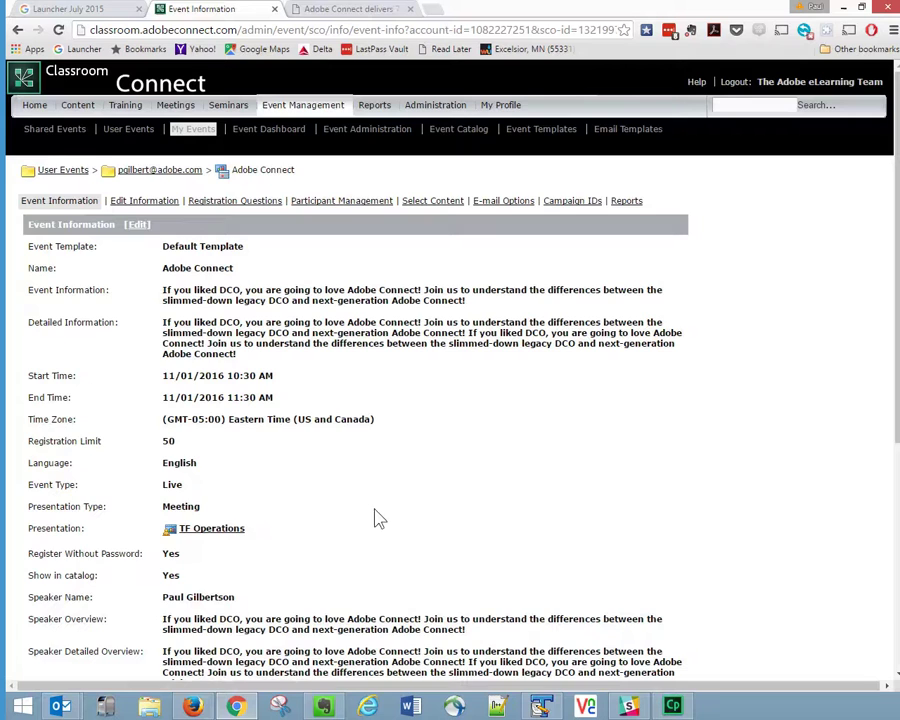
Step: Publish the event from its Event Information page and confirm sending the selected e-mails
{"action": "scroll", "coordinate": [378, 516], "scroll_direction": "down", "scroll_amount": 5}
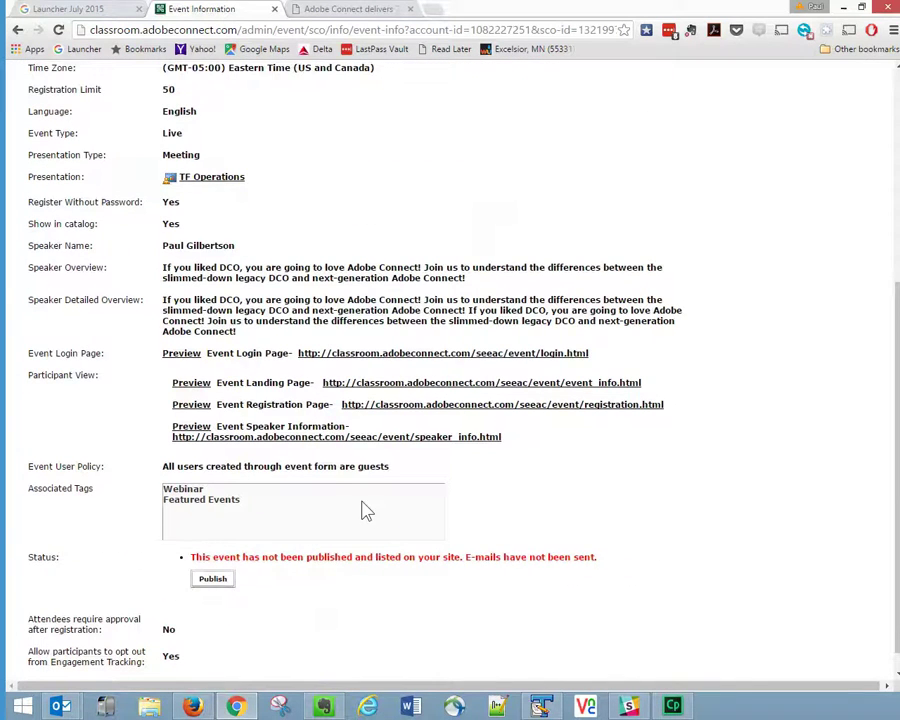
{"action": "scroll", "coordinate": [366, 508], "scroll_direction": "down", "scroll_amount": 1}
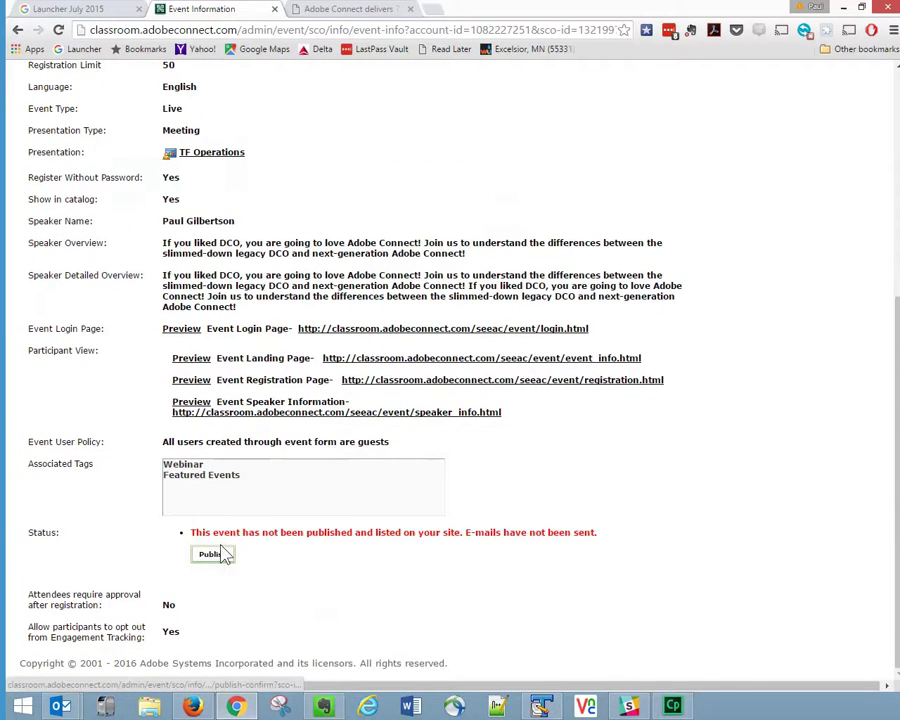
{"action": "scroll", "coordinate": [339, 405], "scroll_direction": "up", "scroll_amount": 5}
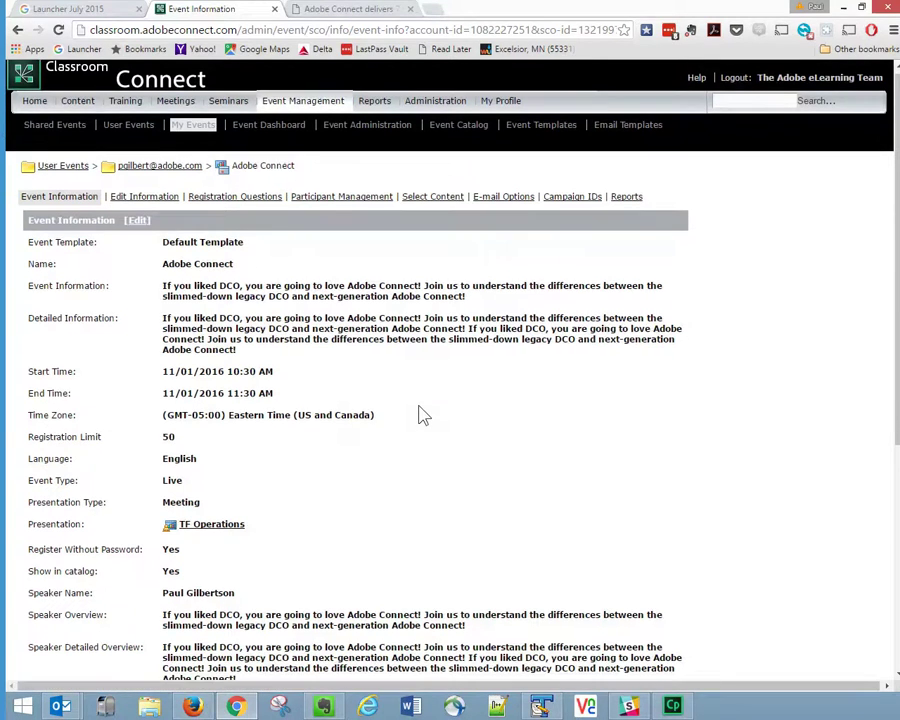
{"action": "scroll", "coordinate": [420, 412], "scroll_direction": "down", "scroll_amount": 4}
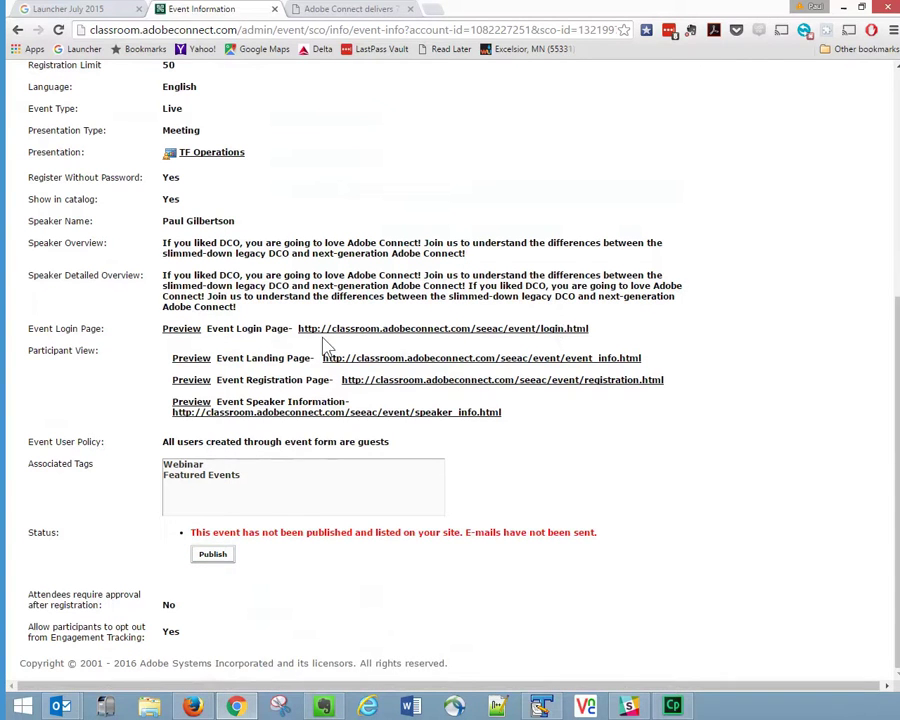
{"action": "left_click", "coordinate": [213, 555]}
{"action": "left_click_drag", "start_coordinate": [106, 324], "coordinate": [400, 233]}
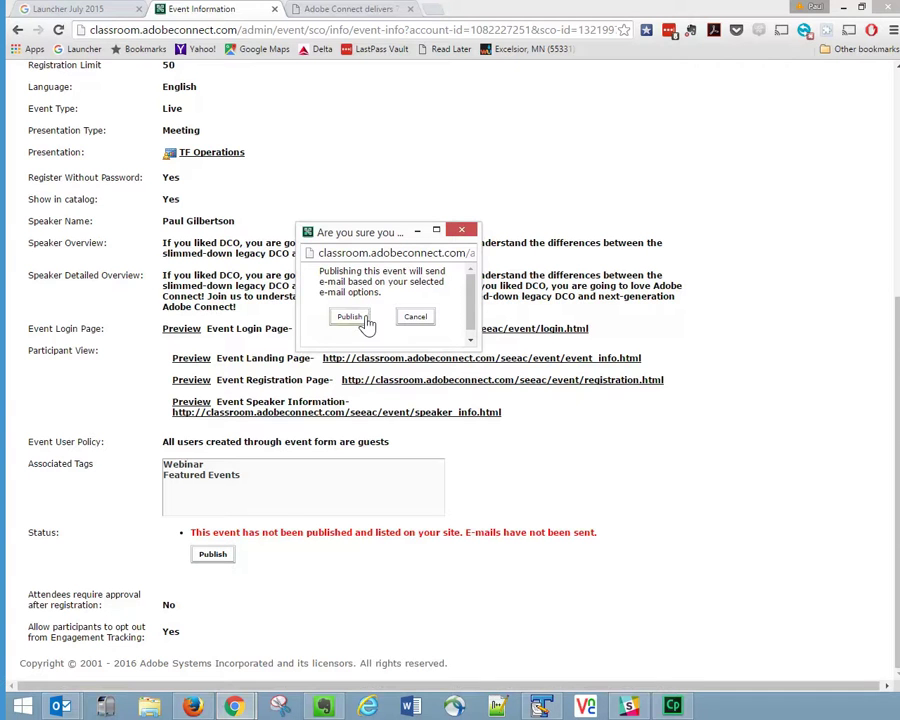
{"action": "left_click", "coordinate": [363, 318]}
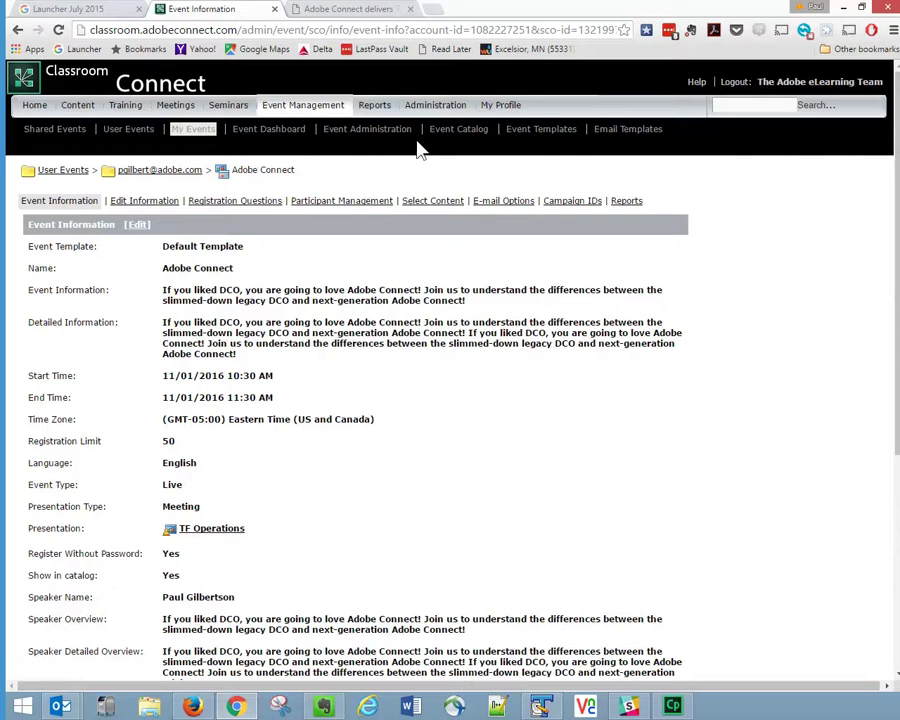
Step: Refresh the public event catalog in list view and check the Upcoming Webinars for the Adobe Connect event
{"action": "left_click", "coordinate": [352, 10]}
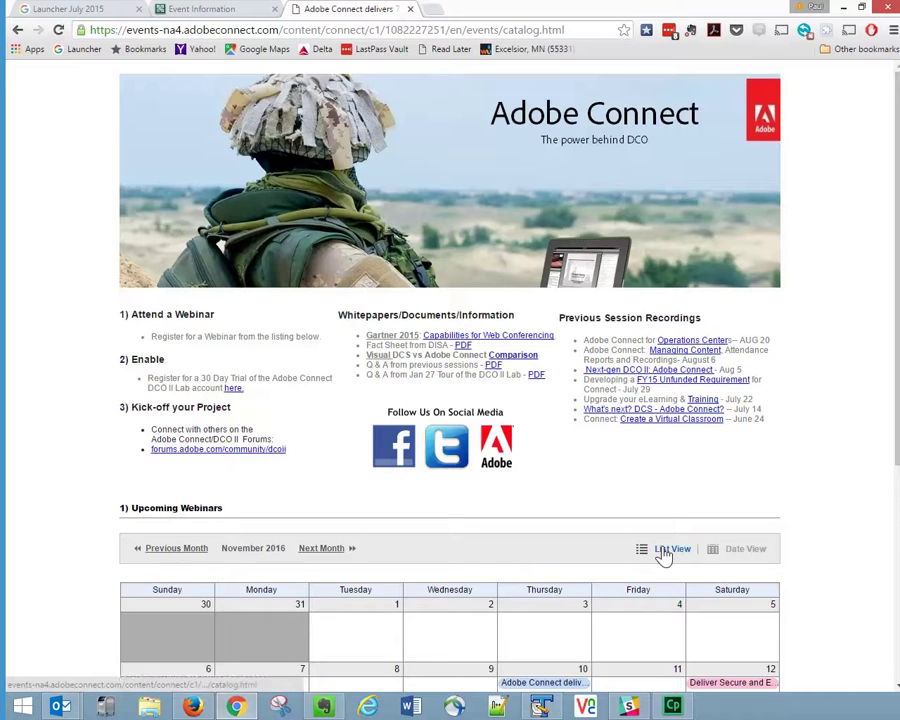
{"action": "left_click", "coordinate": [665, 550]}
{"action": "key", "text": "F5"}
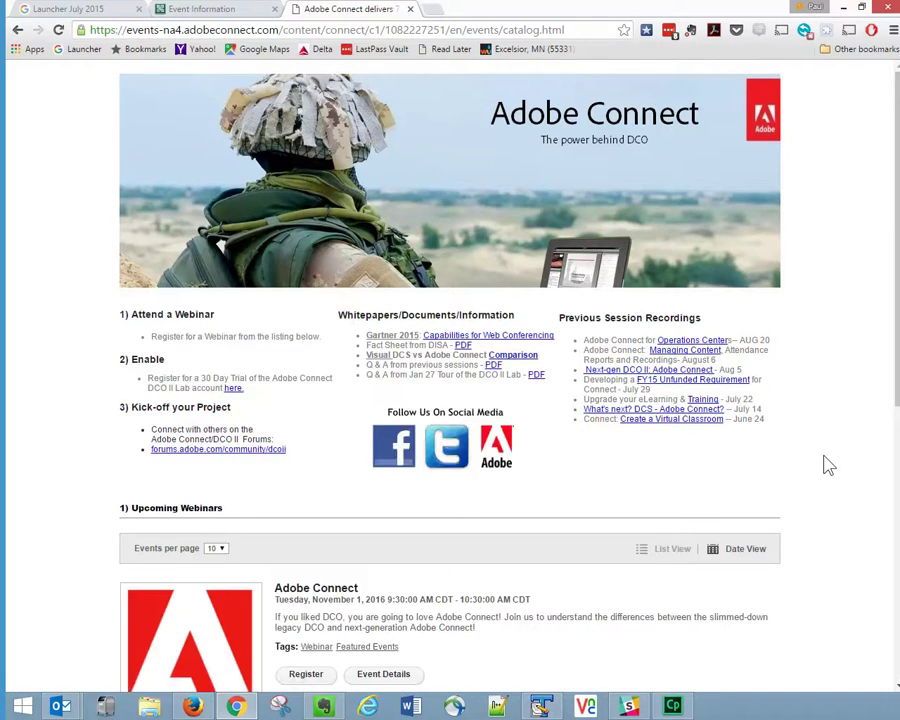
{"action": "scroll", "coordinate": [816, 470], "scroll_direction": "down", "scroll_amount": 5}
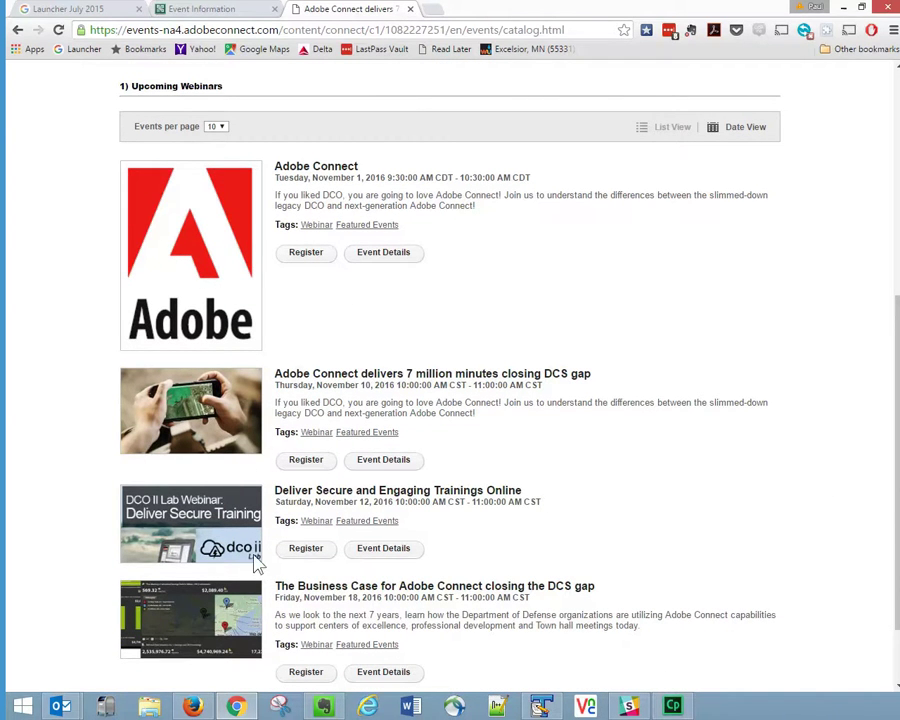
Step: Review the Adobe Connect event's details page and its speaker information page
{"action": "left_click", "coordinate": [375, 258]}
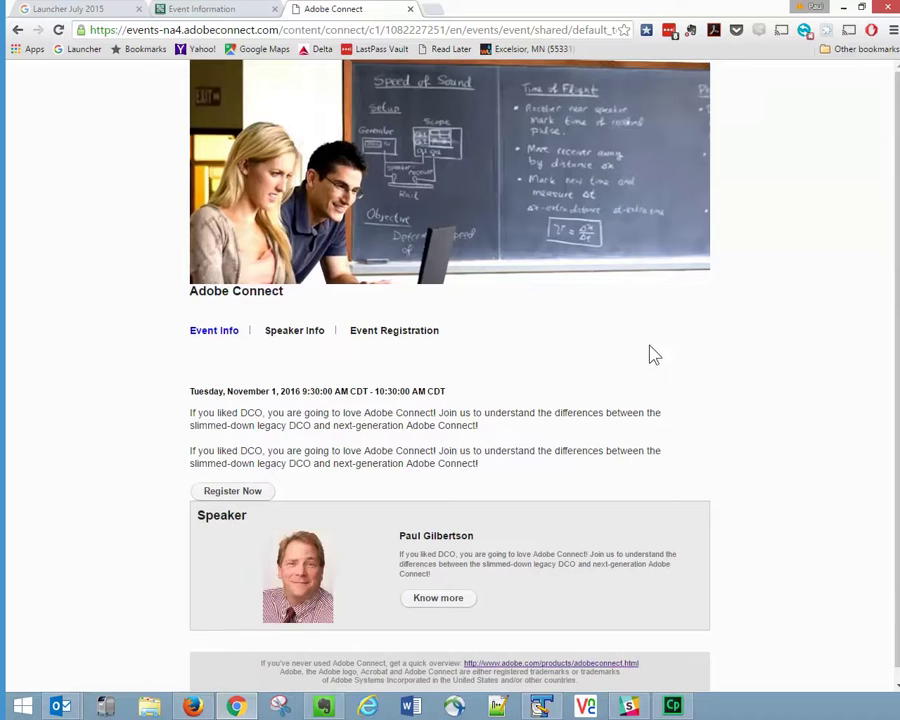
{"action": "scroll", "coordinate": [576, 466], "scroll_direction": "down", "scroll_amount": 1}
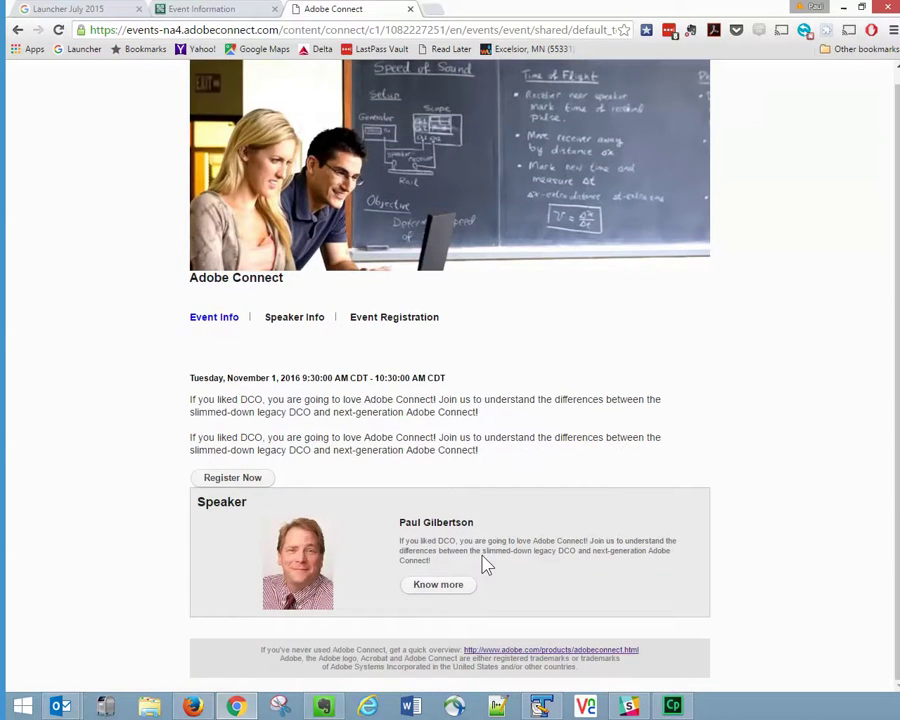
{"action": "left_click", "coordinate": [297, 320]}
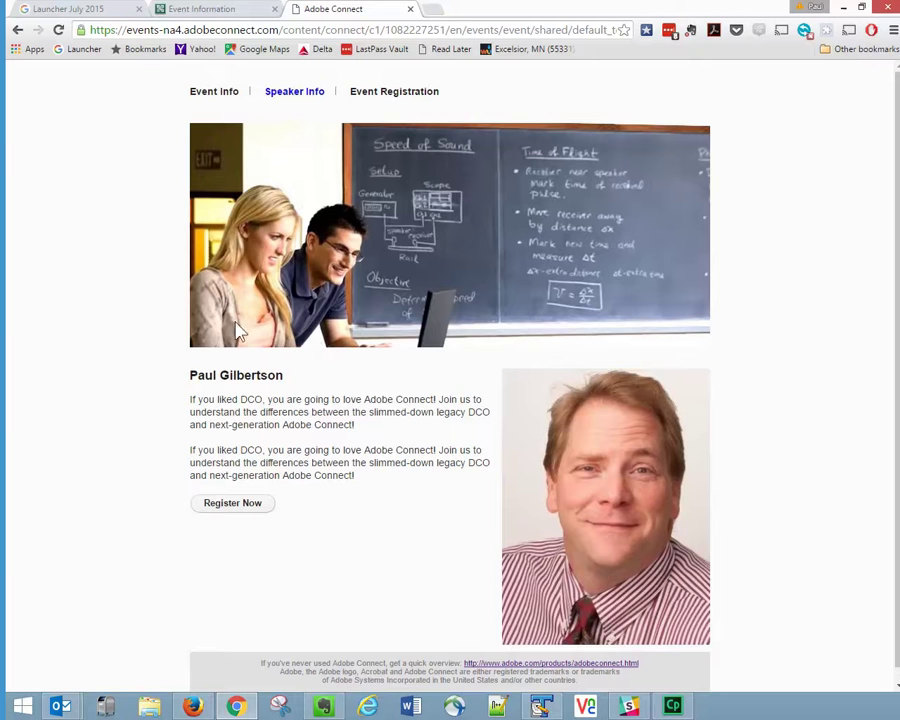
Step: Return to the event catalog, open the Adobe social media link and close the page it opens
{"action": "left_click", "coordinate": [16, 32]}
{"action": "left_click", "coordinate": [16, 32]}
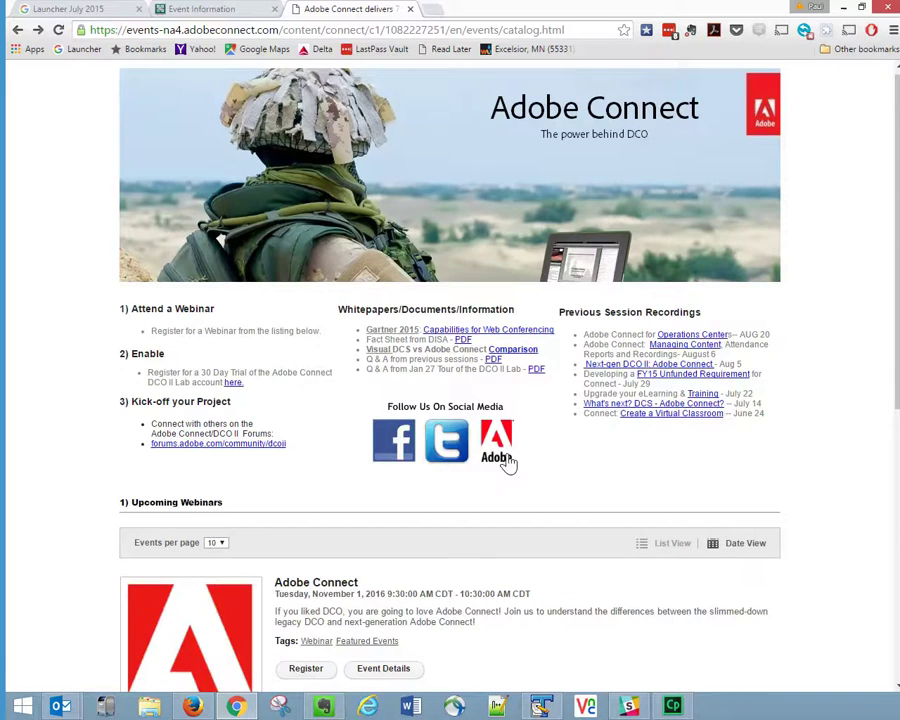
{"action": "left_click", "coordinate": [502, 456]}
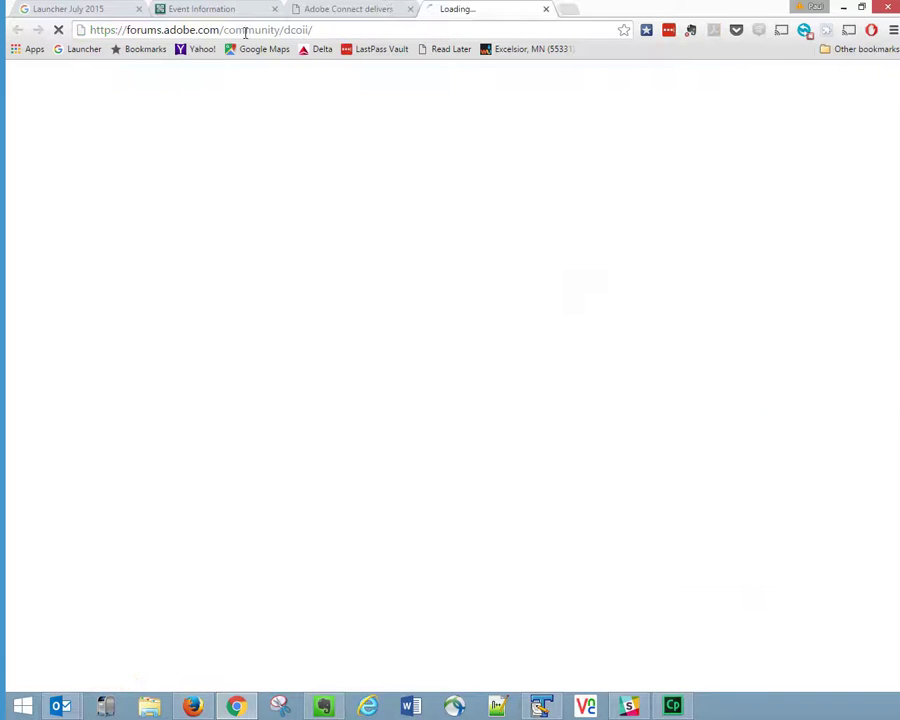
{"action": "left_click", "coordinate": [546, 9]}
Step: Go to the published event's information editing page and open its Shared-Default Template for editing
{"action": "left_click", "coordinate": [224, 10]}
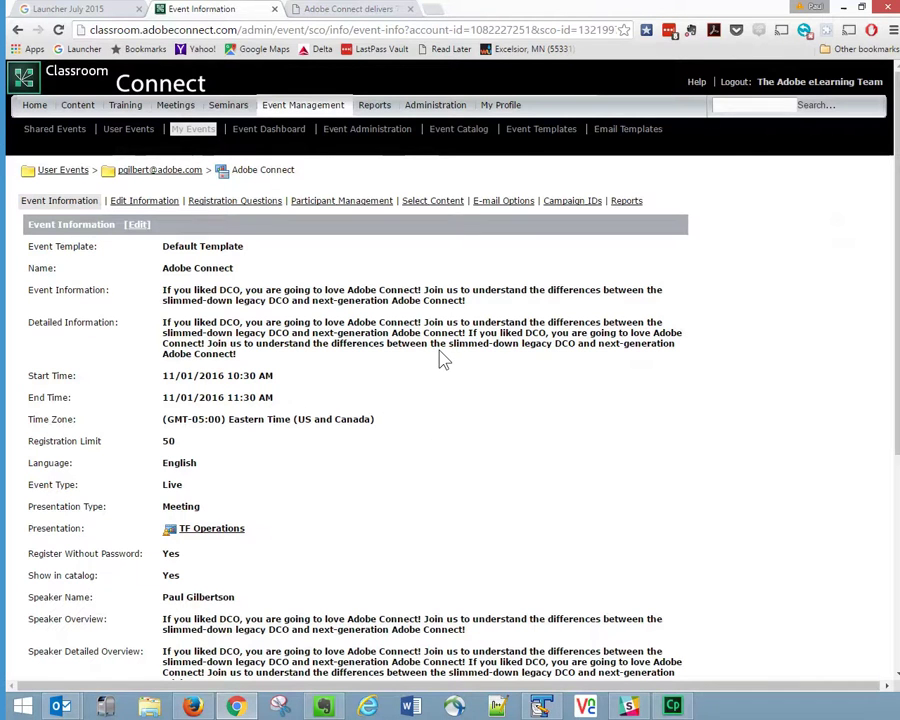
{"action": "left_click", "coordinate": [170, 203]}
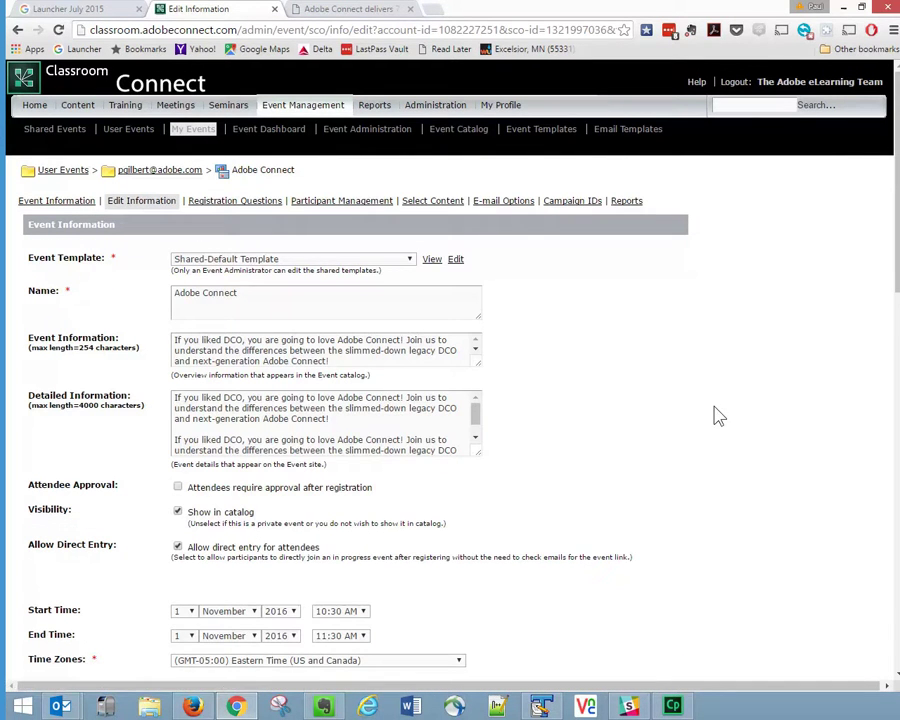
{"action": "left_click", "coordinate": [456, 261]}
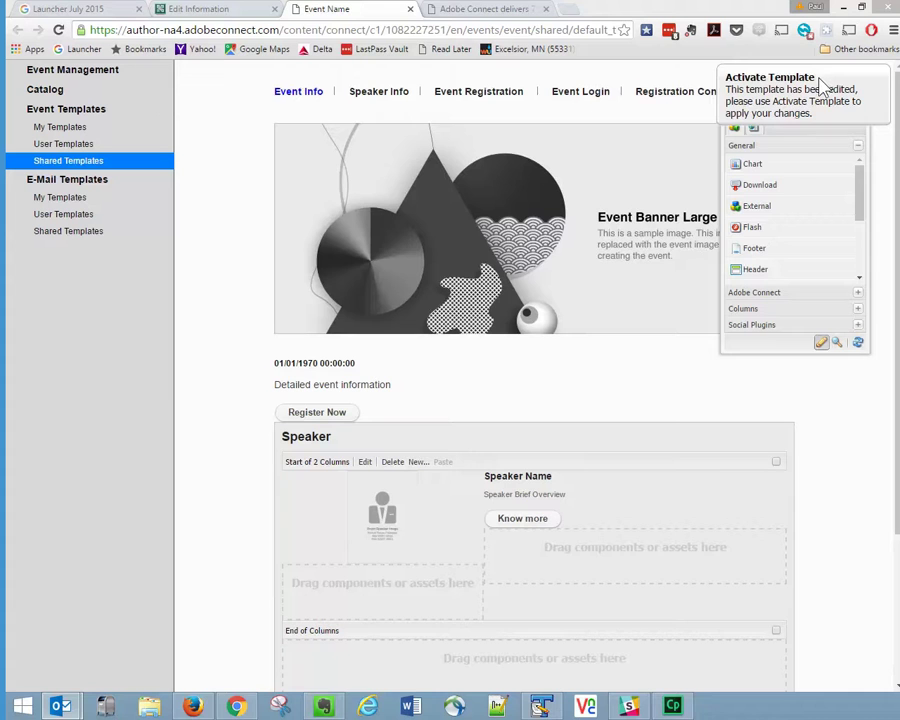
Step: Move the floating component palette below the navigation list, and open the Adobe Connect event's details page from the catalog
{"action": "left_click_drag", "start_coordinate": [794, 100], "coordinate": [98, 289]}
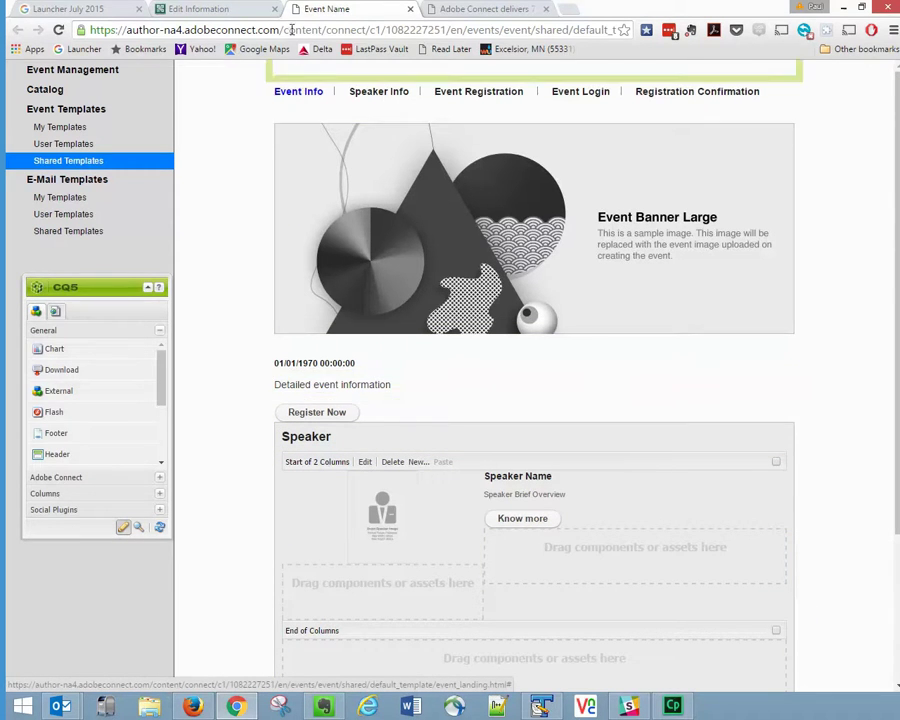
{"action": "left_click", "coordinate": [450, 14]}
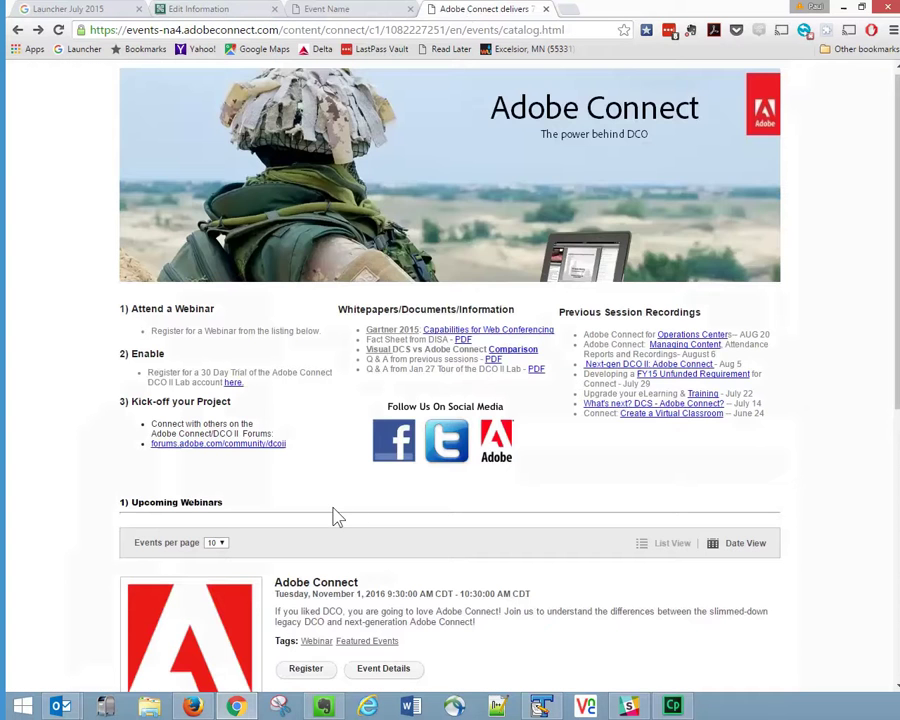
{"action": "scroll", "coordinate": [381, 517], "scroll_direction": "down", "scroll_amount": 3}
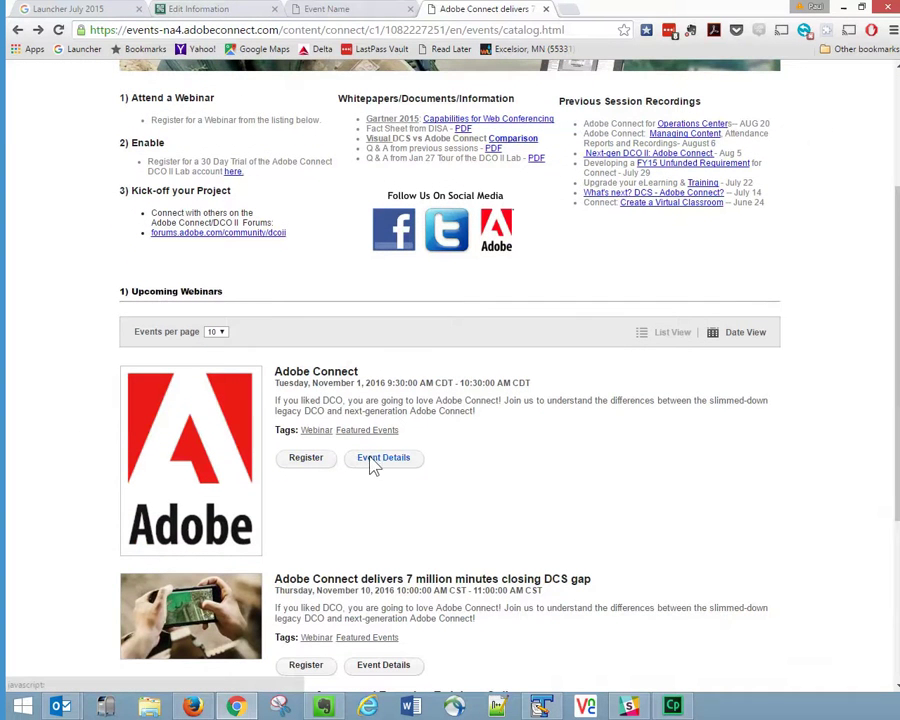
{"action": "left_click", "coordinate": [372, 465]}
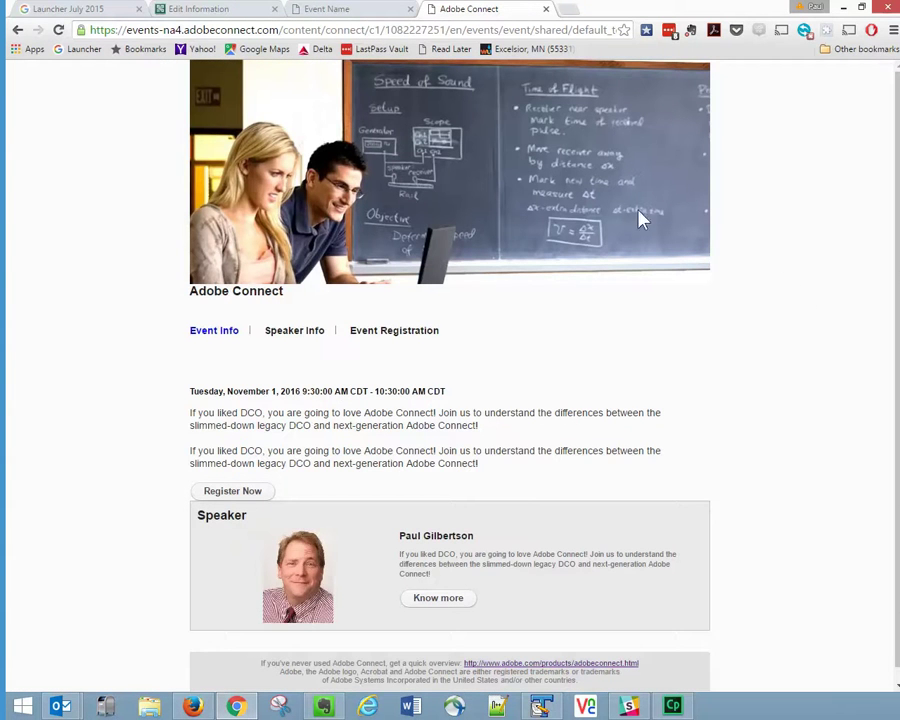
Step: Compare the published event details page with the template's banner, detailed event information, speaker section and footer
{"action": "left_click", "coordinate": [372, 12]}
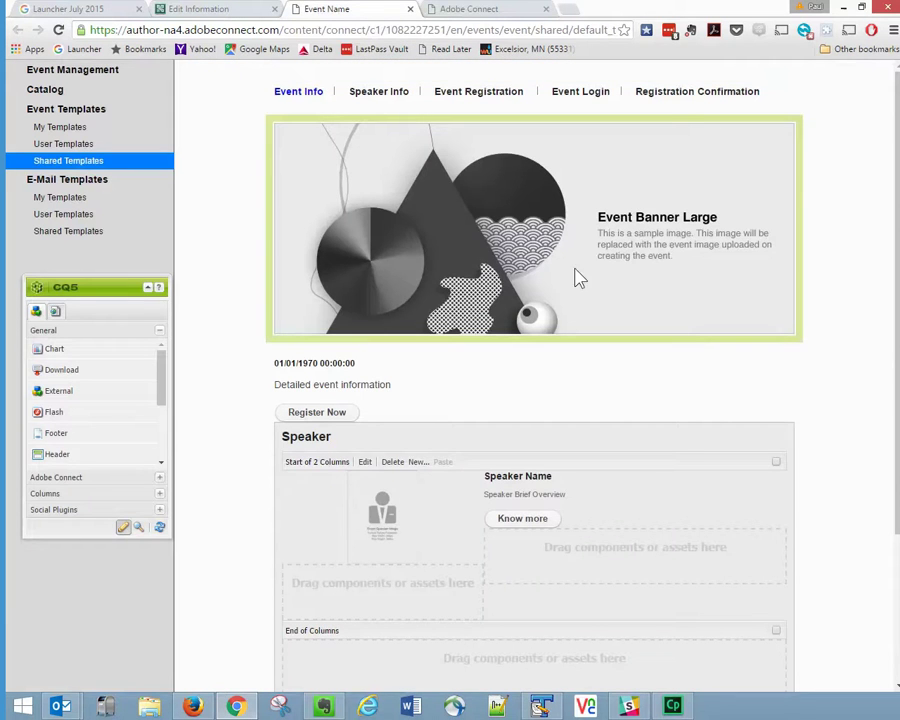
{"action": "left_click", "coordinate": [528, 10]}
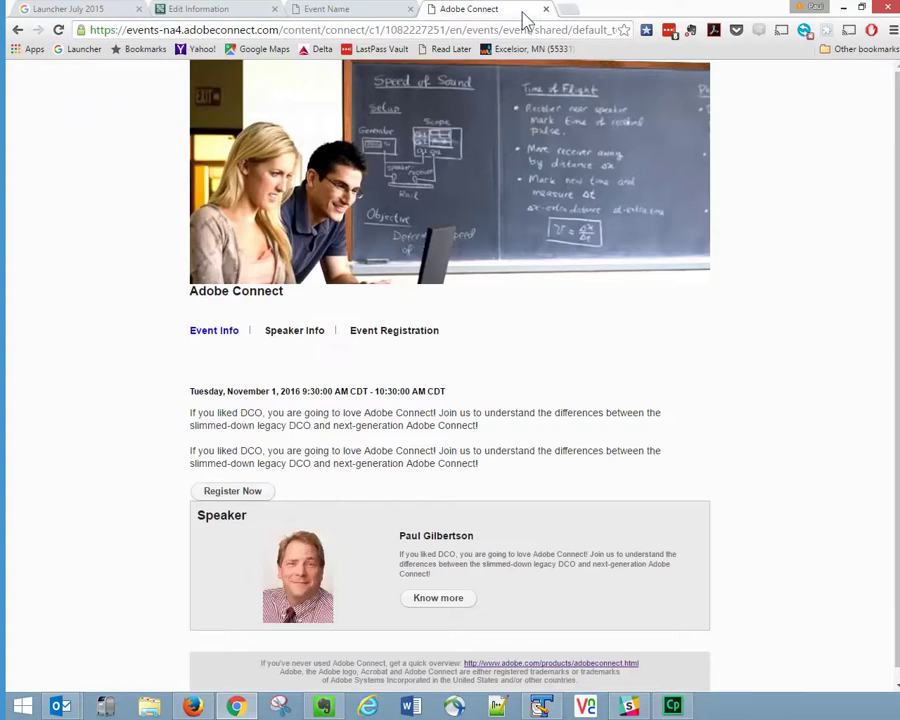
{"action": "left_click", "coordinate": [368, 9]}
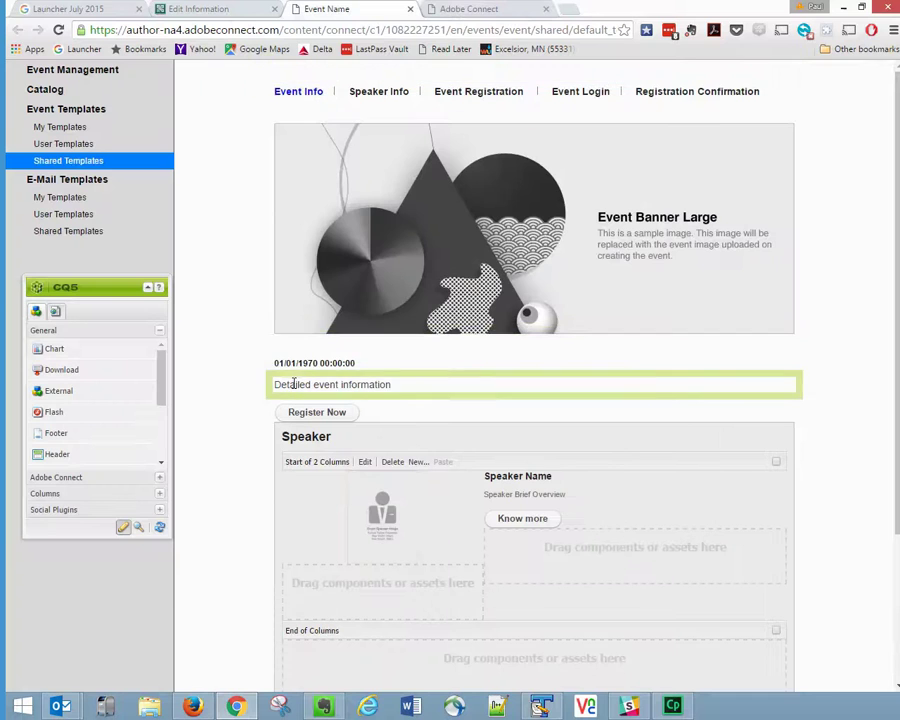
{"action": "left_click", "coordinate": [475, 10]}
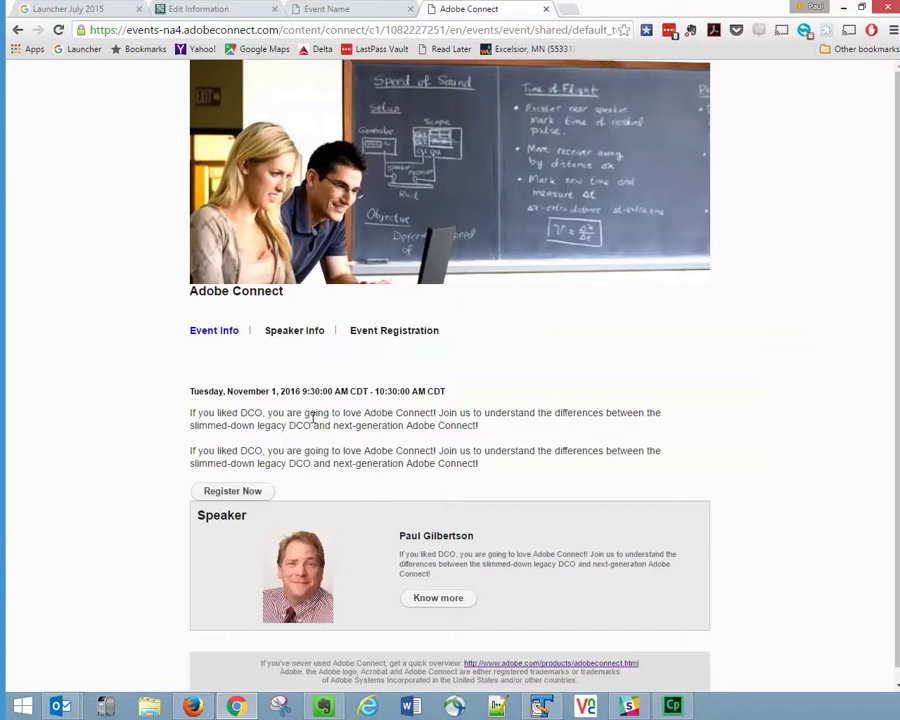
{"action": "left_click", "coordinate": [371, 15]}
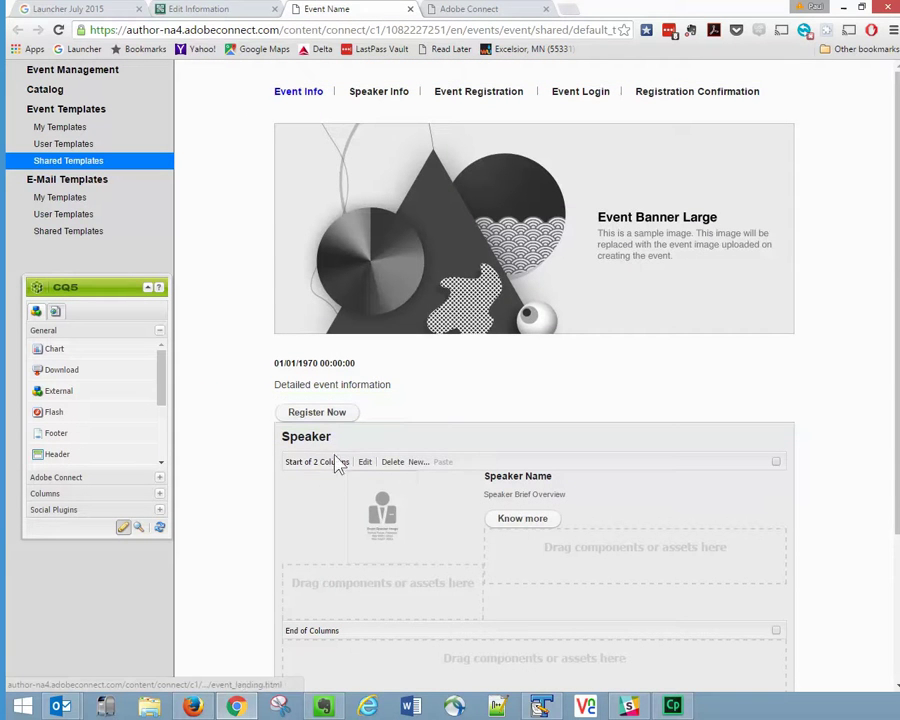
{"action": "scroll", "coordinate": [797, 559], "scroll_direction": "down", "scroll_amount": 2}
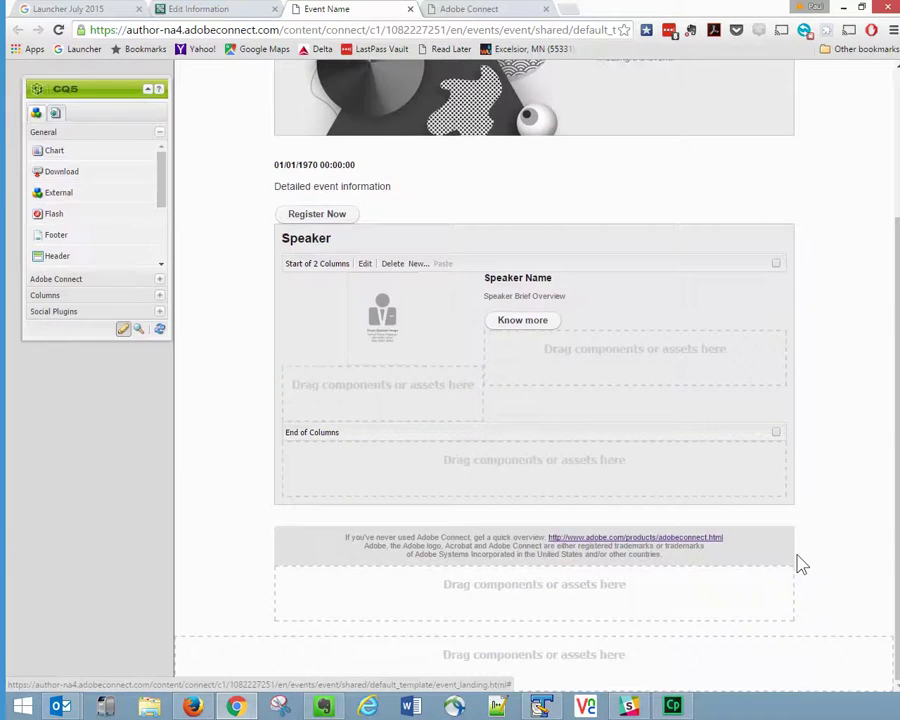
{"action": "scroll", "coordinate": [797, 559], "scroll_direction": "up", "scroll_amount": 2}
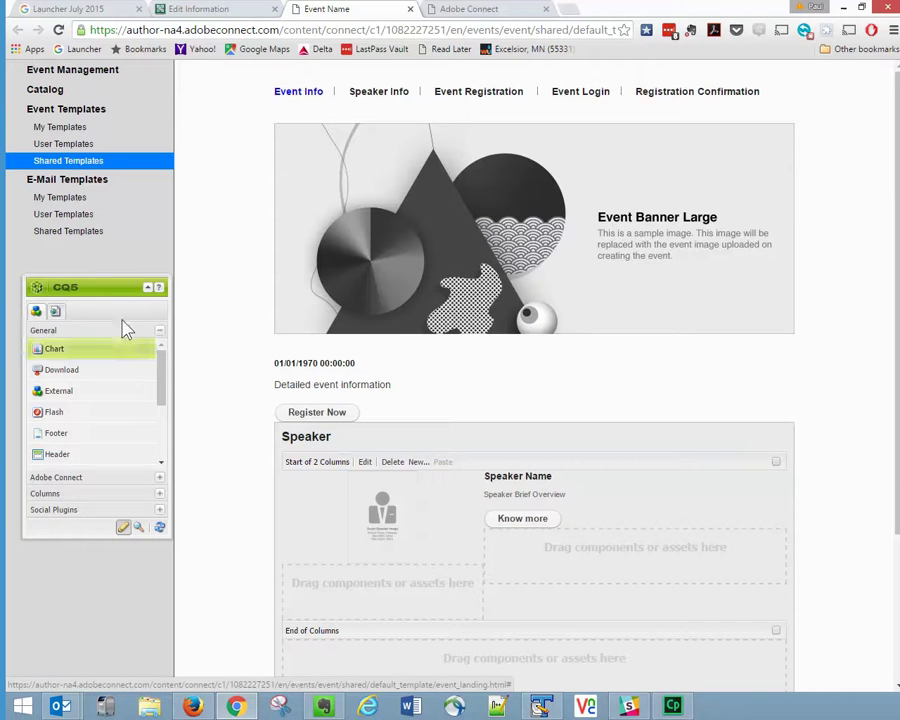
Step: Browse the Adobe Connect components and insert an Event Banner Large component between the speaker section and the footer text
{"action": "left_click_drag", "start_coordinate": [96, 287], "coordinate": [143, 287]}
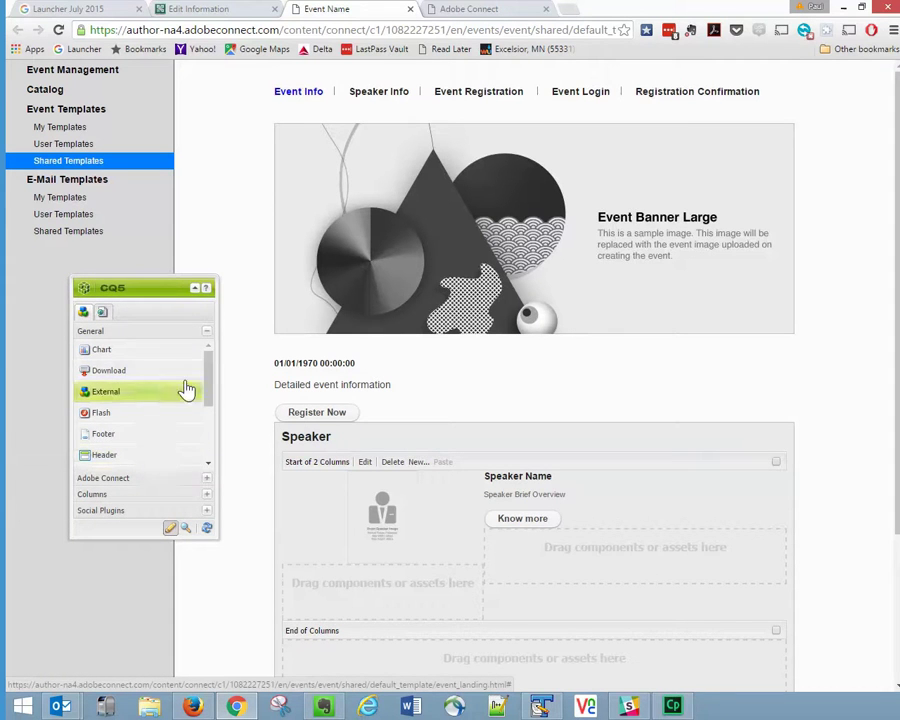
{"action": "left_click", "coordinate": [137, 478]}
{"action": "left_click_drag", "start_coordinate": [208, 374], "coordinate": [210, 420]}
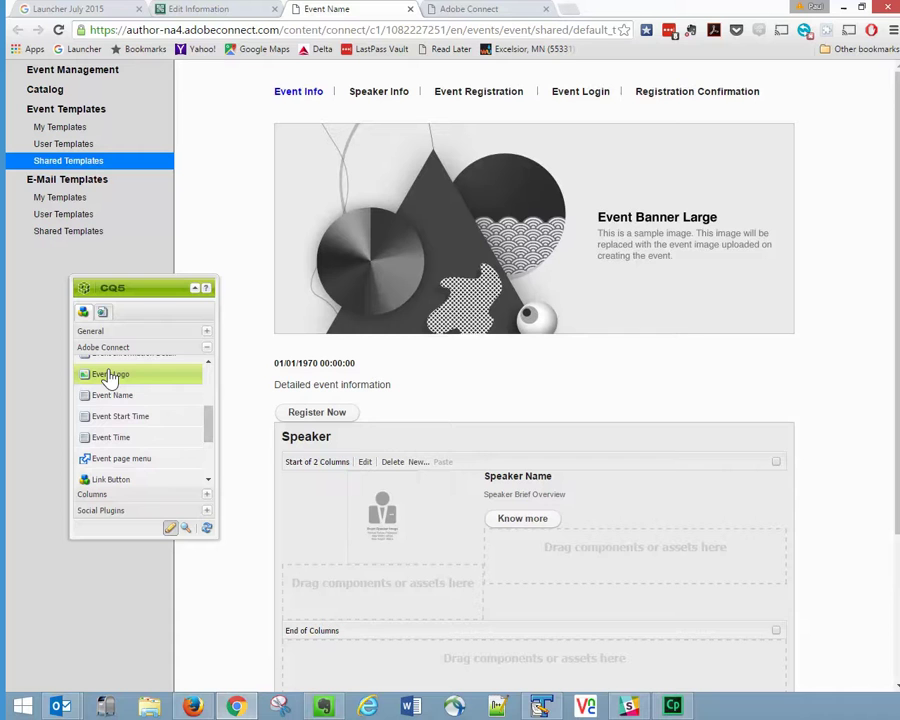
{"action": "left_click_drag", "start_coordinate": [211, 432], "coordinate": [210, 465]}
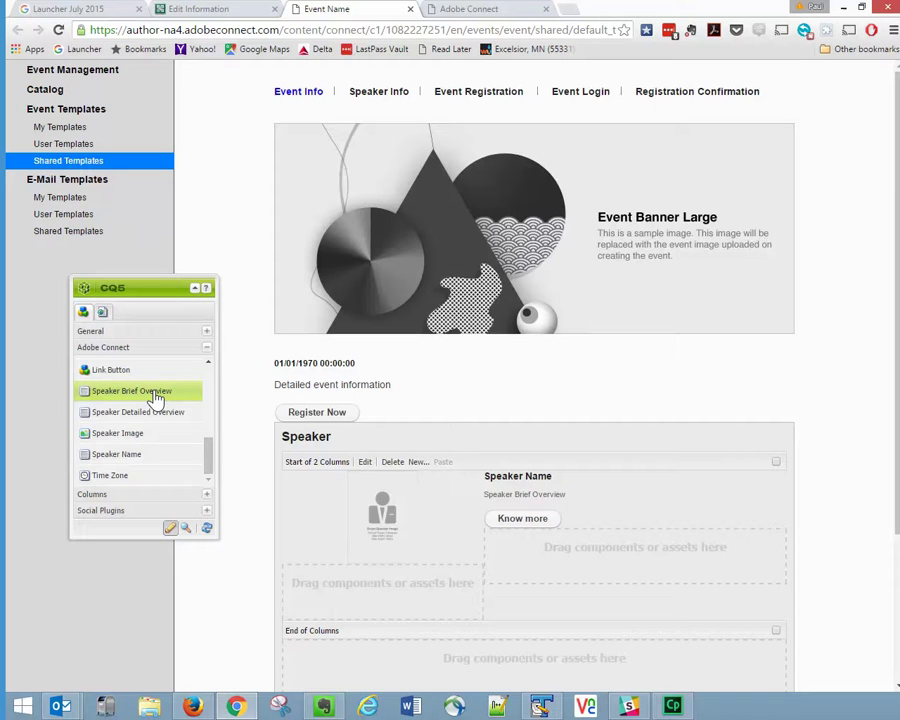
{"action": "left_click_drag", "start_coordinate": [211, 466], "coordinate": [209, 376]}
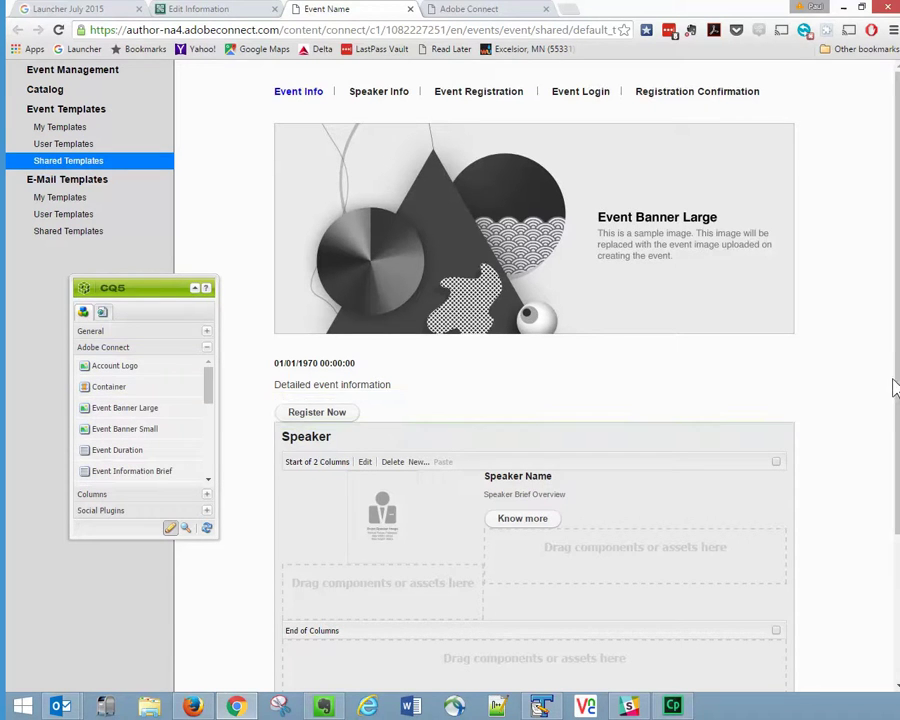
{"action": "scroll", "coordinate": [847, 392], "scroll_direction": "down", "scroll_amount": 2}
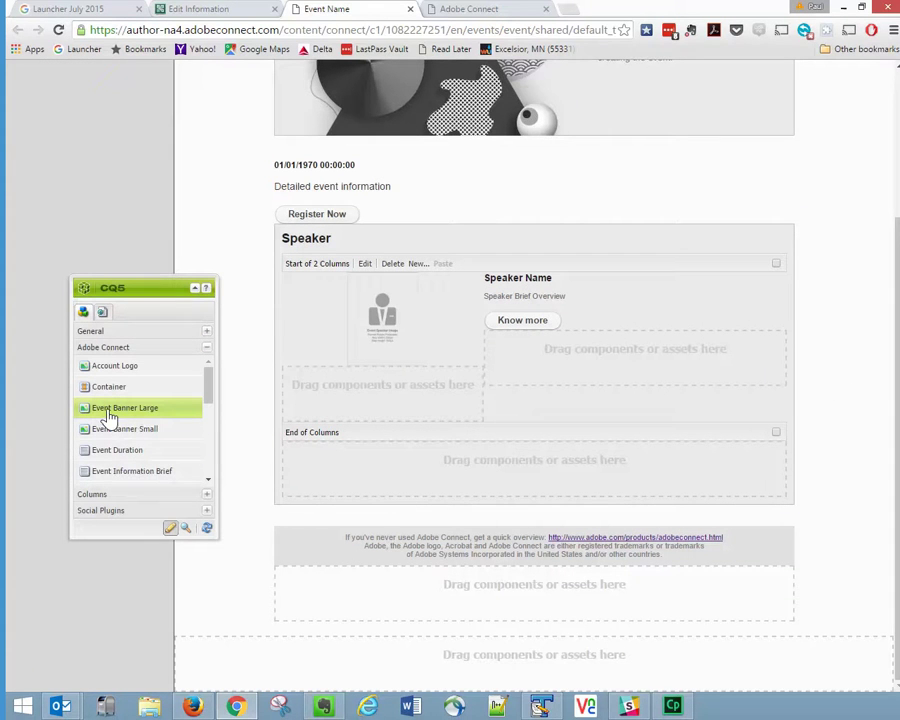
{"action": "left_click_drag", "start_coordinate": [105, 416], "coordinate": [390, 543]}
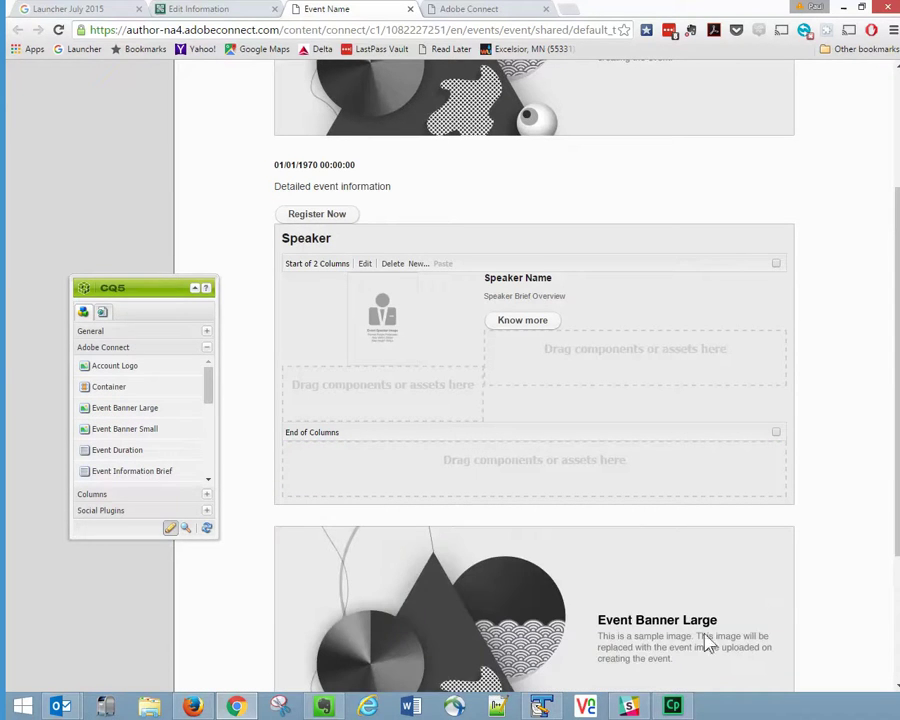
{"action": "left_click_drag", "start_coordinate": [893, 473], "coordinate": [892, 536]}
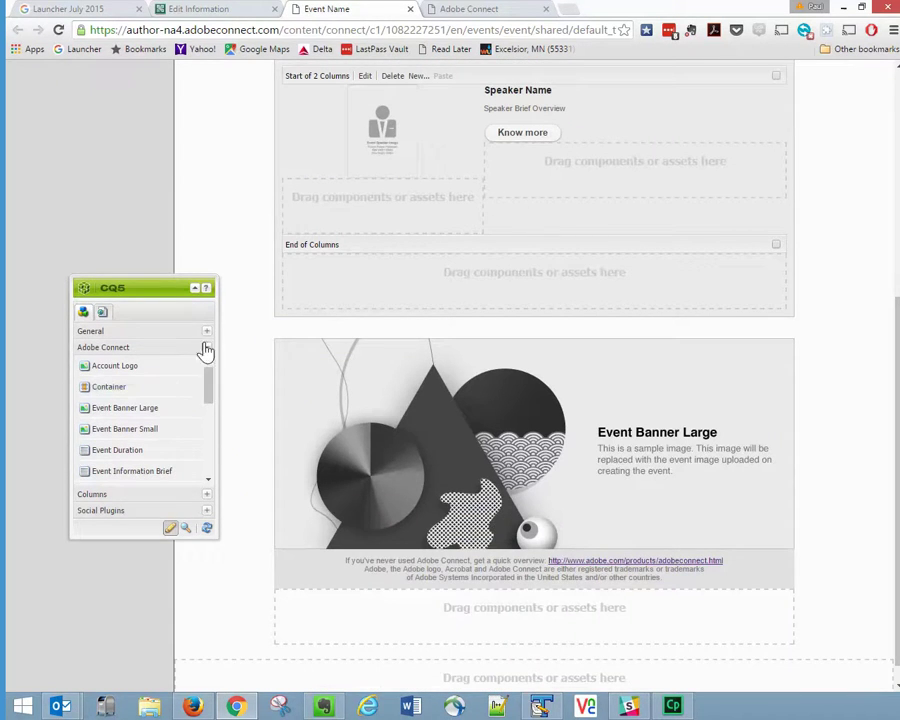
Step: Insert a Horizontal line from the General components directly above the lower event banner
{"action": "left_click", "coordinate": [122, 332]}
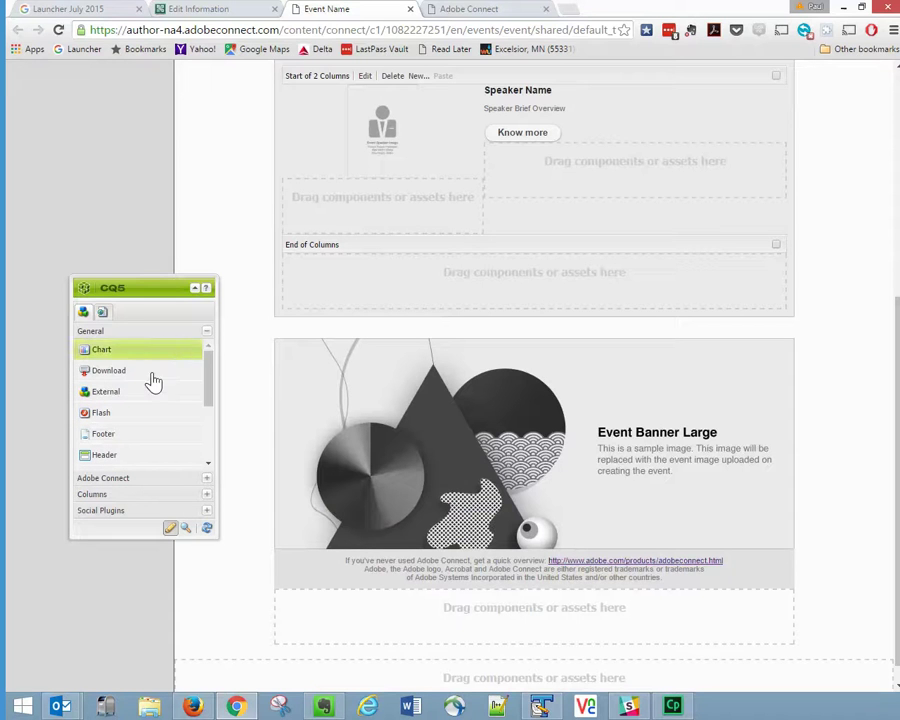
{"action": "left_click_drag", "start_coordinate": [209, 368], "coordinate": [209, 405]}
{"action": "left_click_drag", "start_coordinate": [125, 392], "coordinate": [406, 349]}
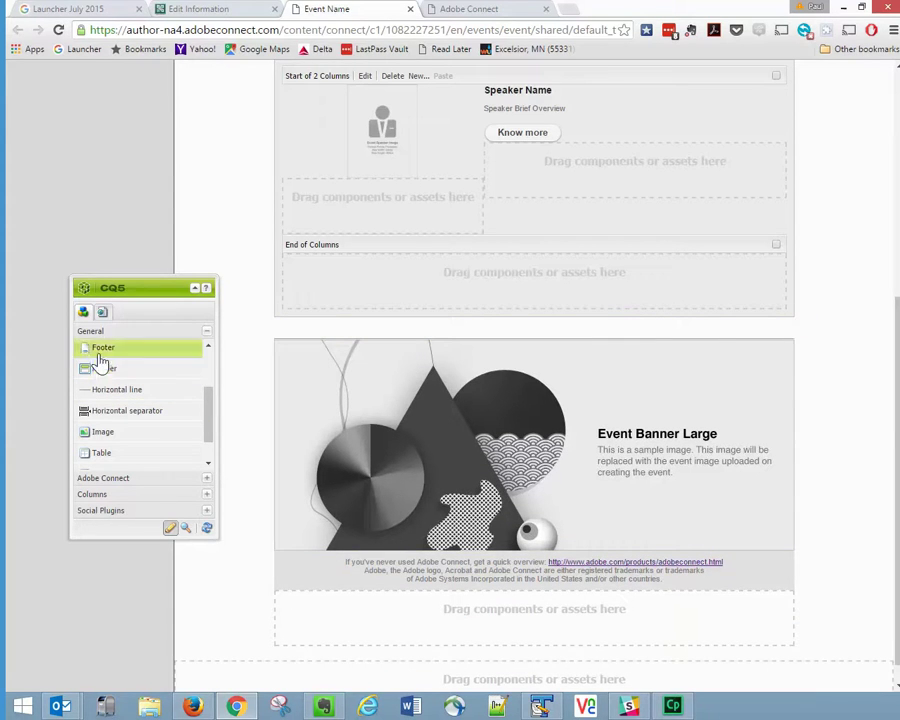
Step: Look through the Columns components and insert a Horizontal separator between the new line and the lower event banner
{"action": "mouse_move", "coordinate": [207, 426]}
{"action": "left_mouse_down"}
{"action": "mouse_move", "coordinate": [208, 458]}
{"action": "mouse_move", "coordinate": [208, 384]}
{"action": "mouse_move", "coordinate": [211, 446]}
{"action": "left_mouse_up"}
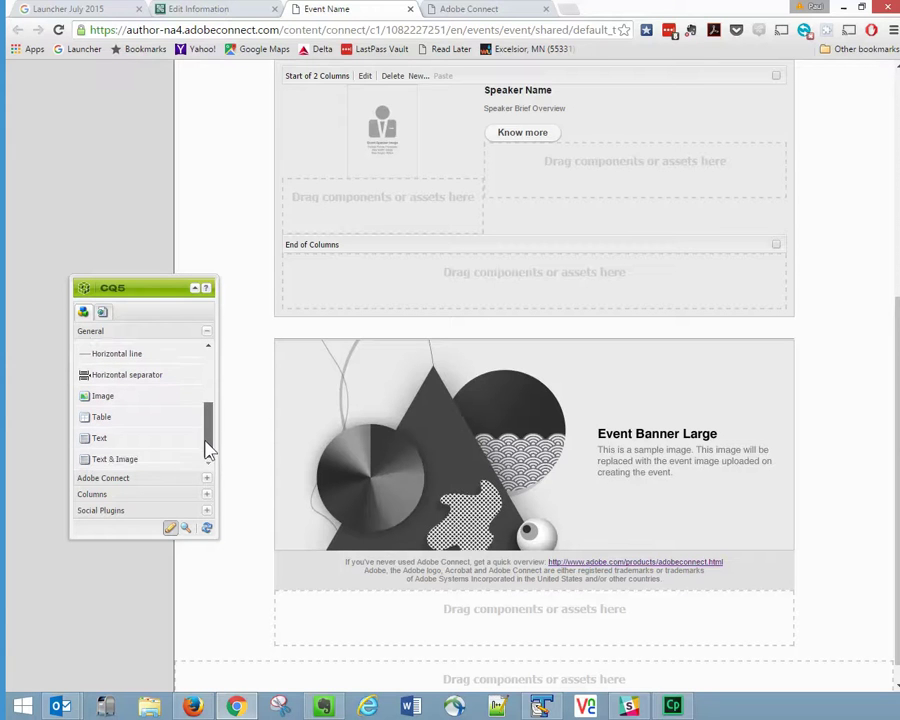
{"action": "left_click", "coordinate": [149, 498]}
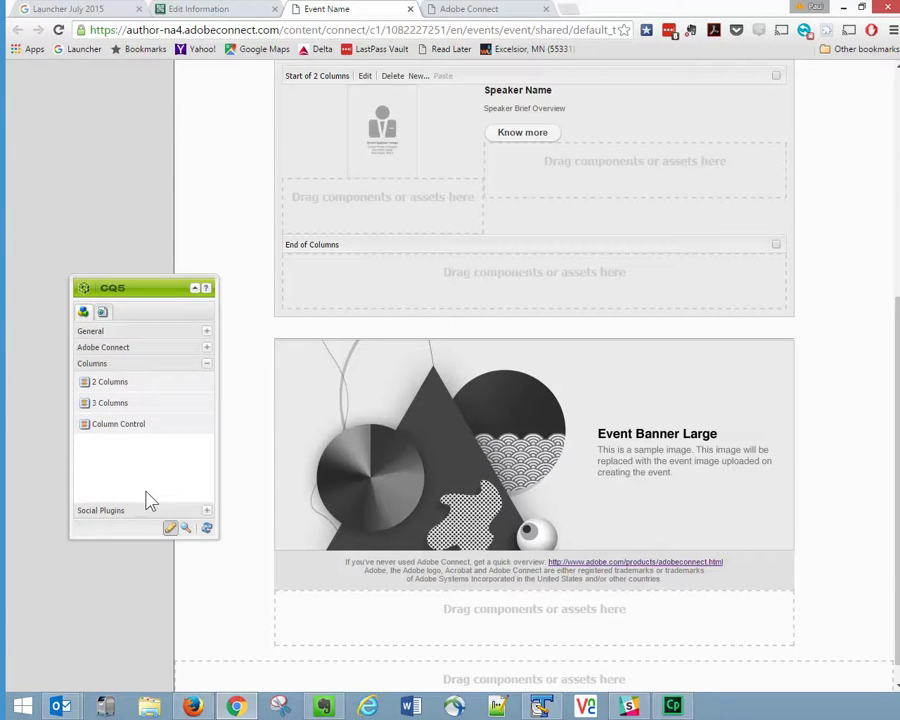
{"action": "left_click", "coordinate": [159, 333]}
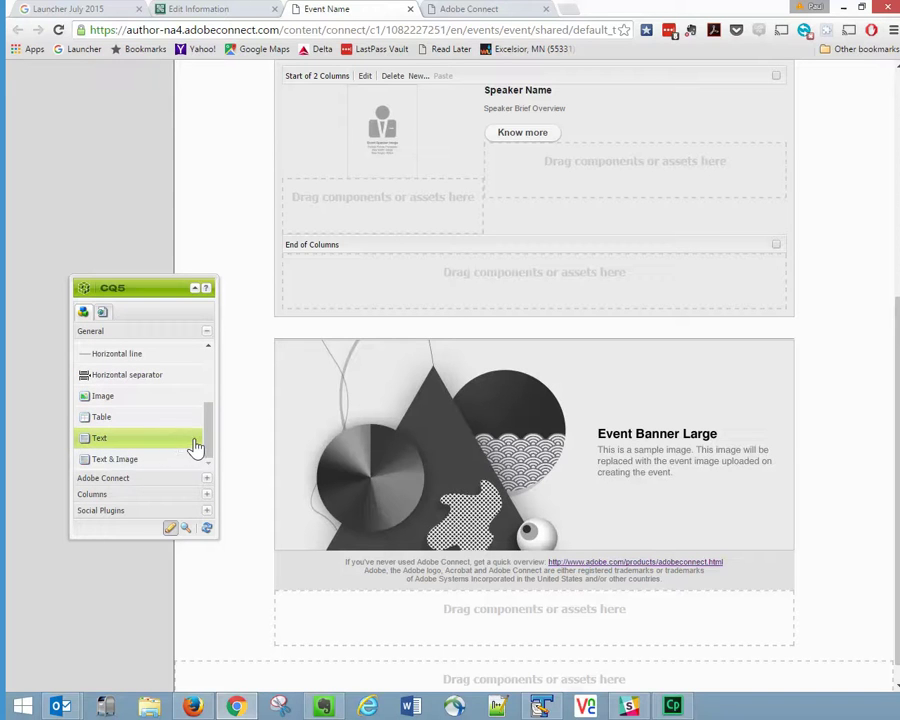
{"action": "left_click_drag", "start_coordinate": [145, 380], "coordinate": [370, 381]}
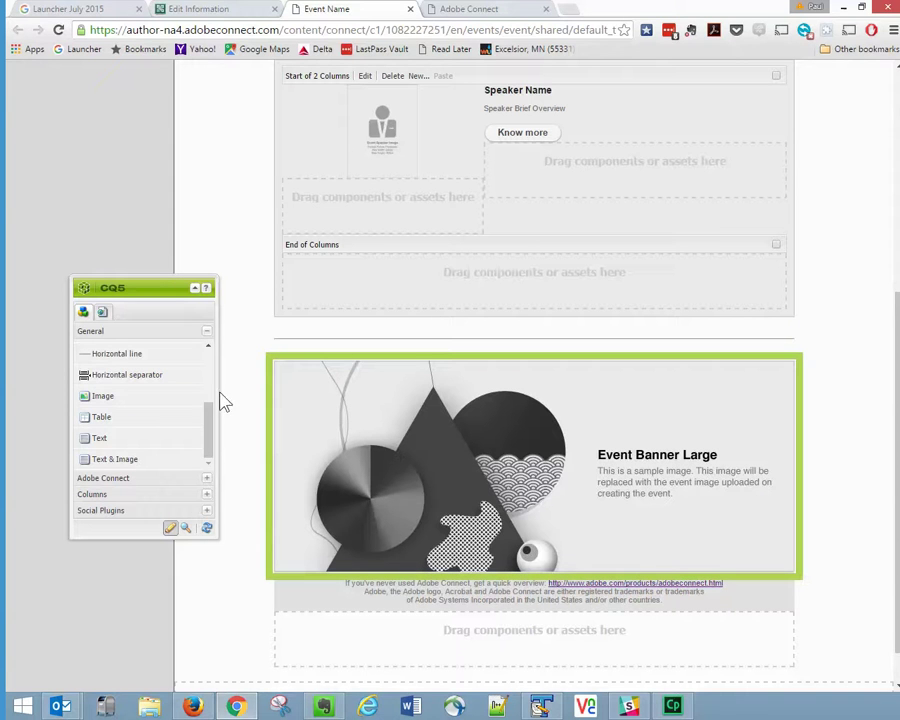
{"action": "left_click_drag", "start_coordinate": [208, 436], "coordinate": [211, 466]}
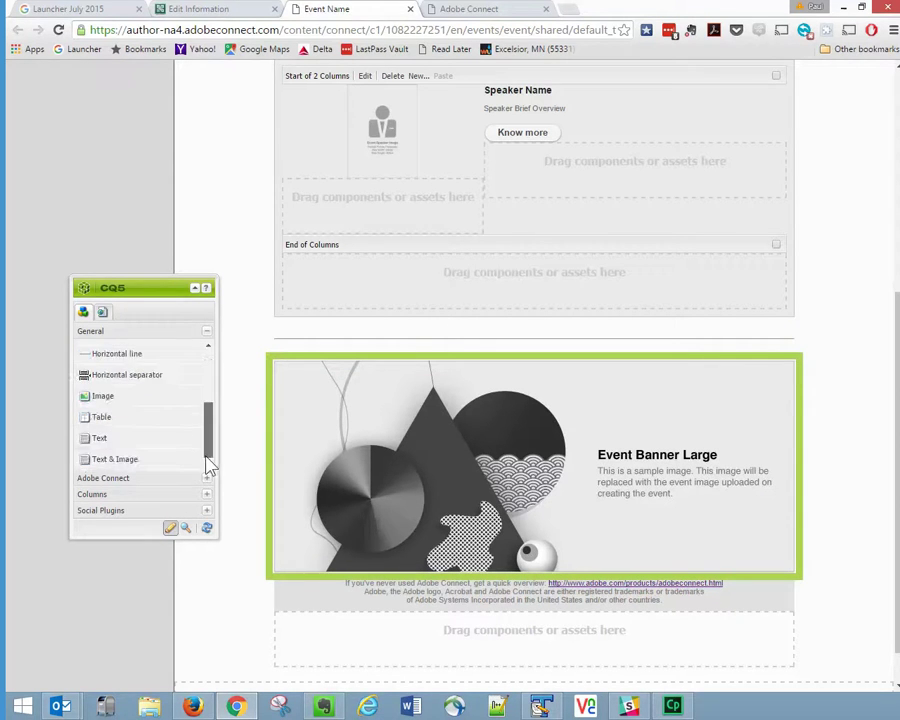
Step: Show the template-level commands in the component palette and reposition the palette beside the page content
{"action": "left_click", "coordinate": [102, 313]}
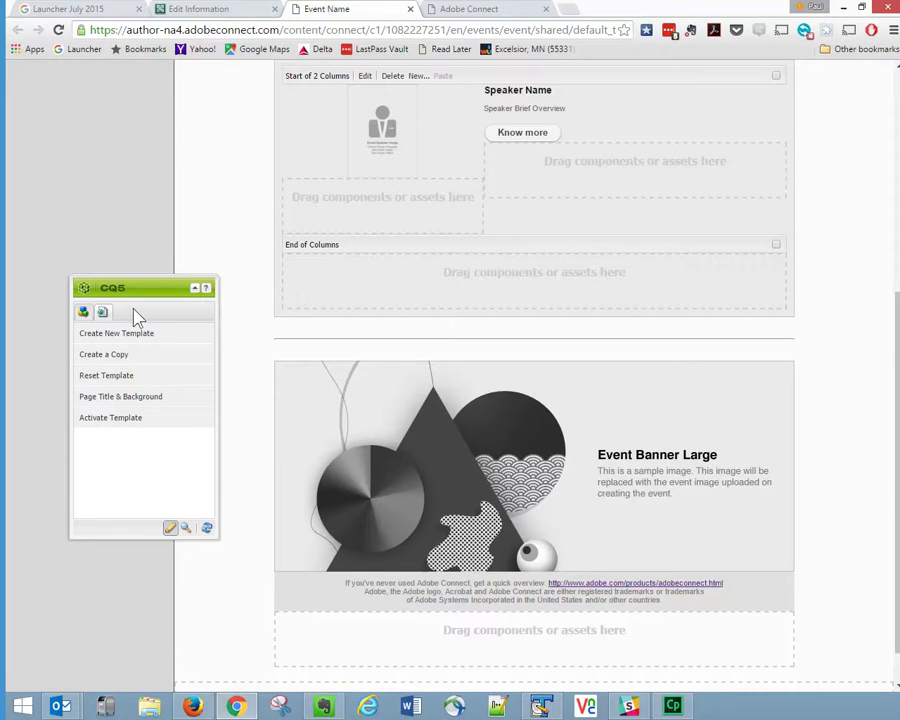
{"action": "left_click_drag", "start_coordinate": [122, 288], "coordinate": [98, 314]}
{"action": "scroll", "coordinate": [845, 508], "scroll_direction": "up", "scroll_amount": 5}
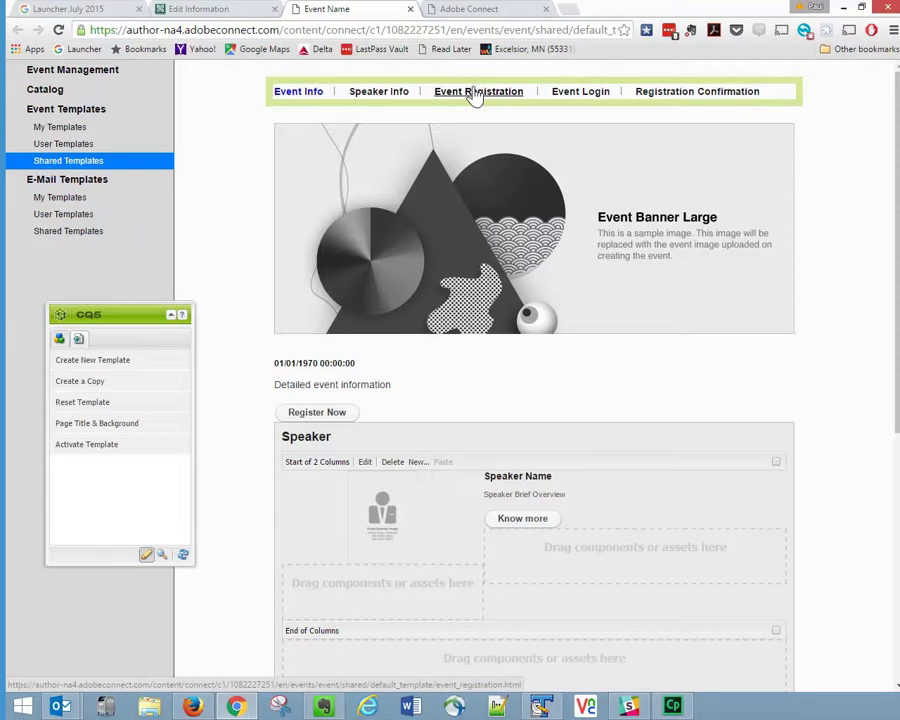
Step: Open the event page menu for editing, review its Event Catalog Link options and cancel without changes
{"action": "right_click", "coordinate": [333, 87]}
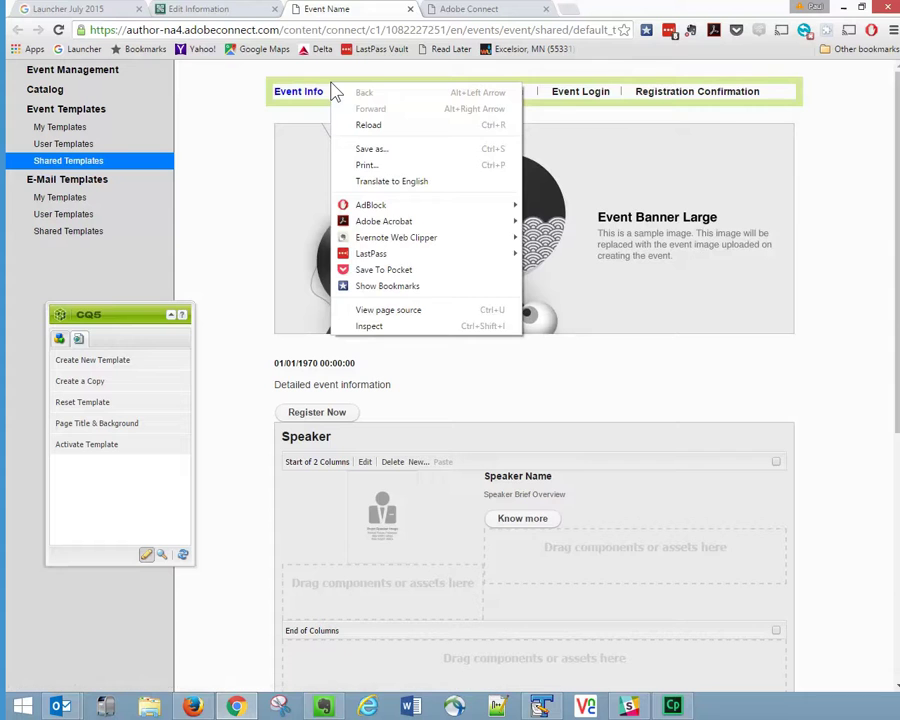
{"action": "left_click", "coordinate": [316, 88]}
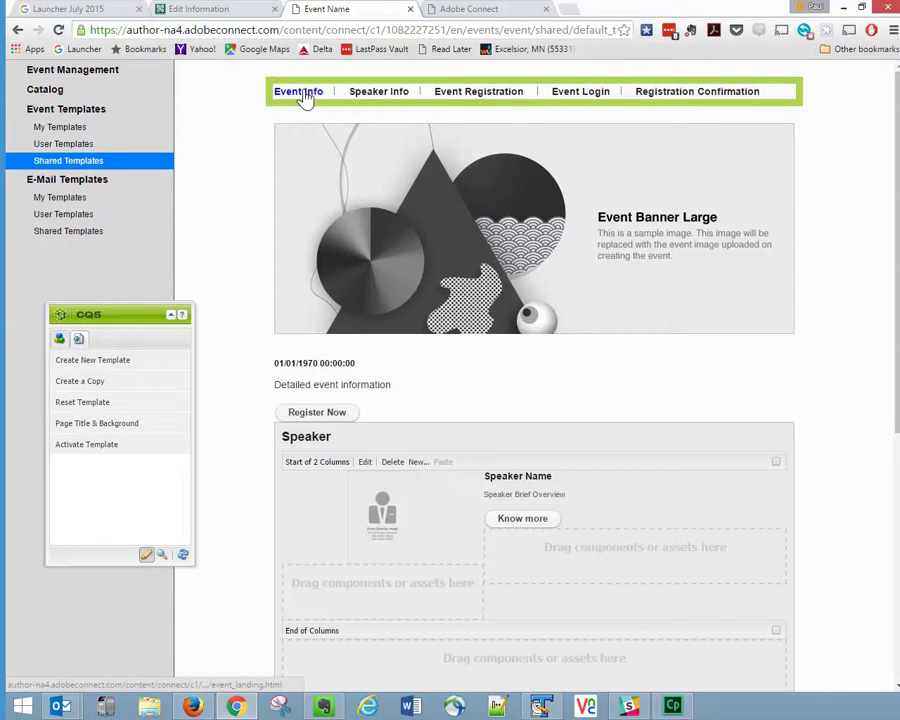
{"action": "right_click", "coordinate": [305, 97]}
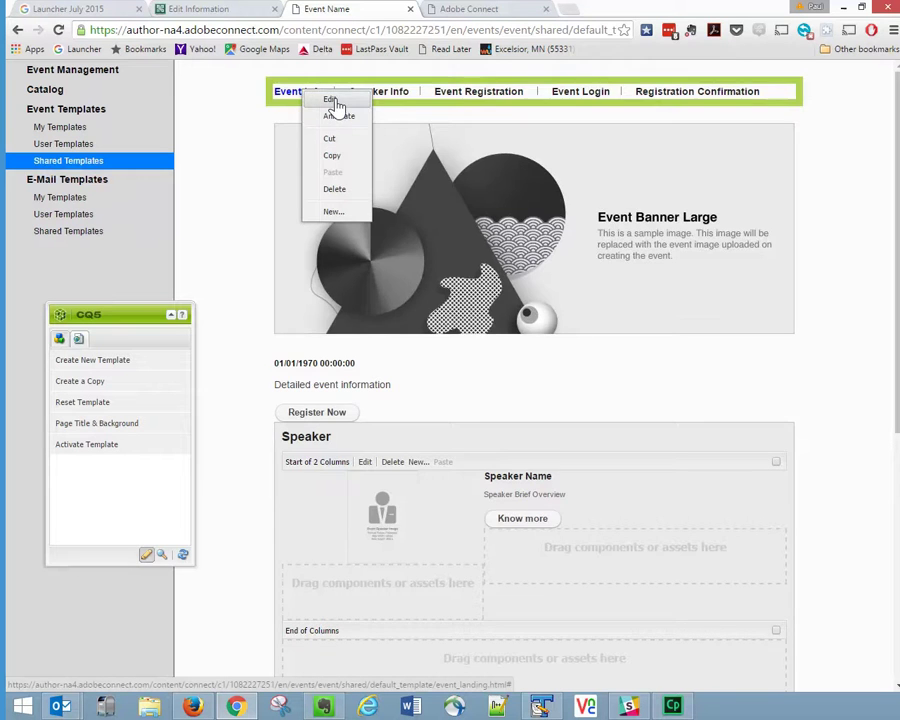
{"action": "left_click", "coordinate": [335, 103]}
{"action": "left_click", "coordinate": [383, 93]}
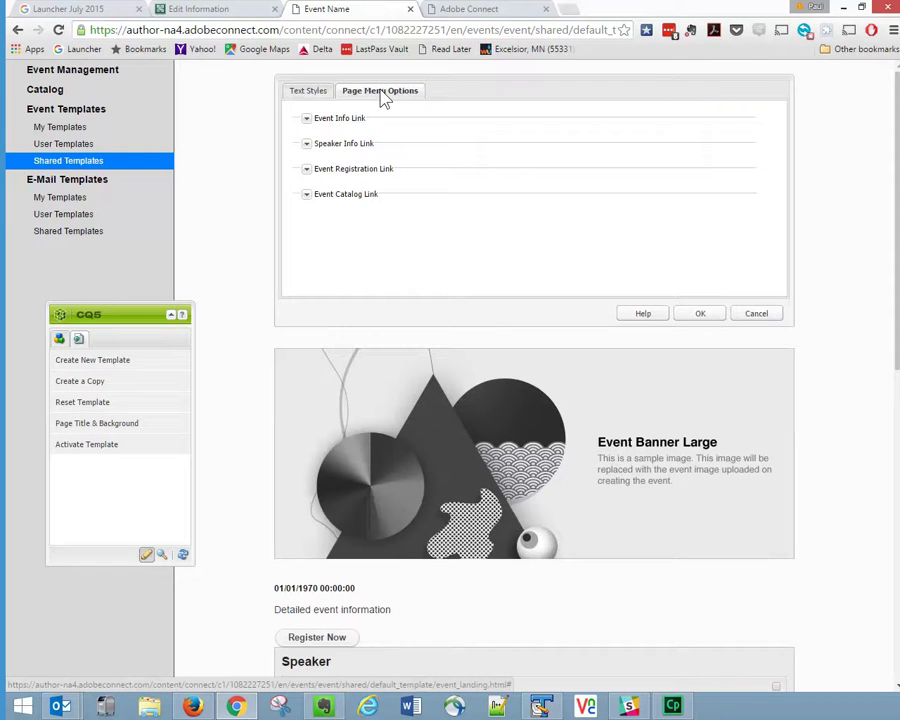
{"action": "left_click", "coordinate": [310, 197]}
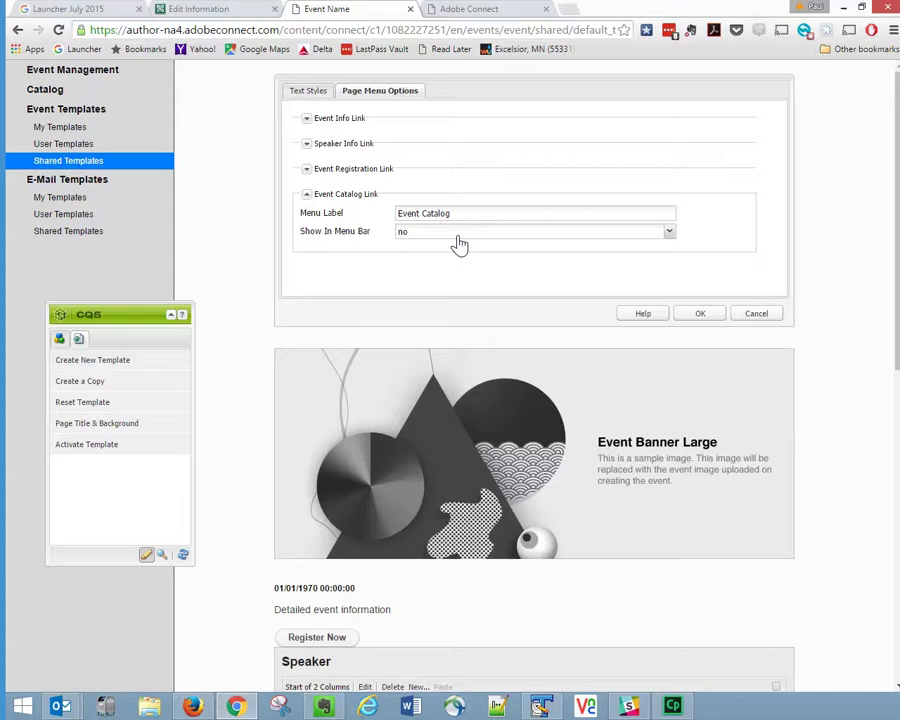
{"action": "left_click", "coordinate": [759, 316]}
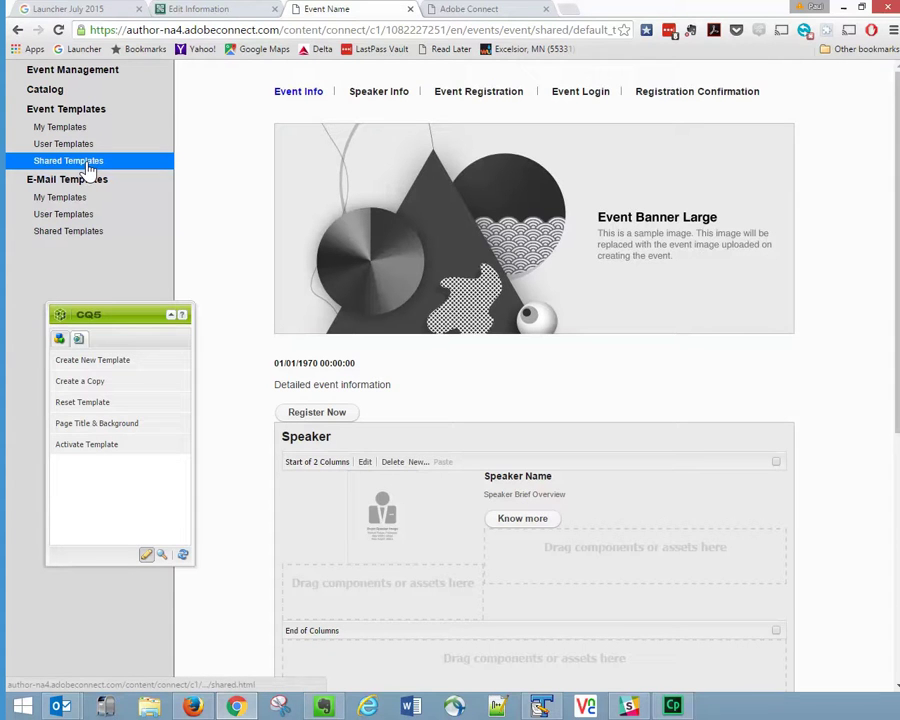
Step: Check the personal event templates list and open the list of shared event templates
{"action": "left_click", "coordinate": [74, 131]}
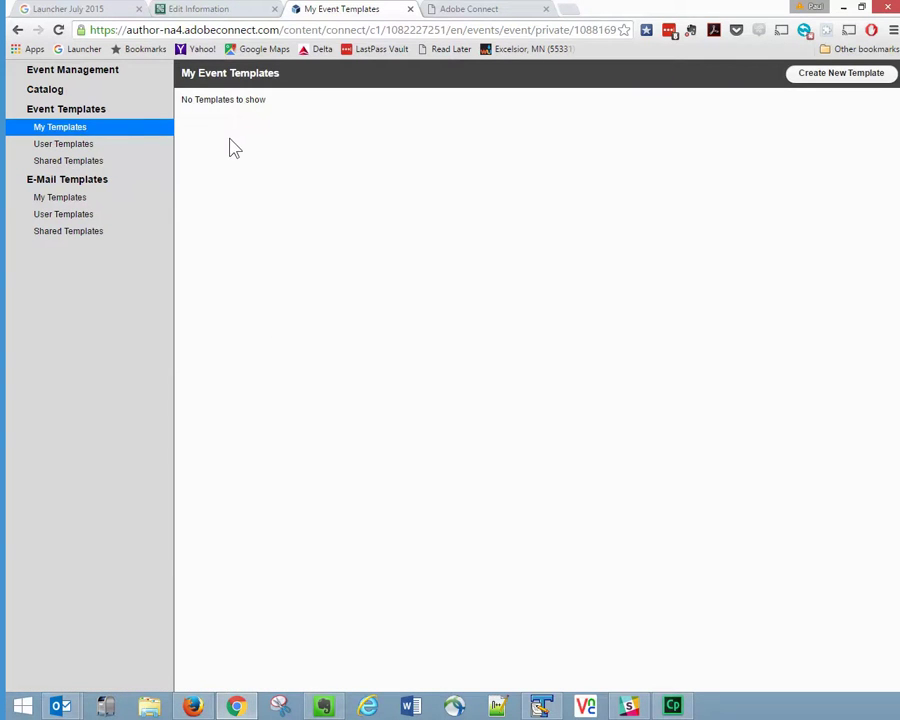
{"action": "left_click", "coordinate": [72, 164]}
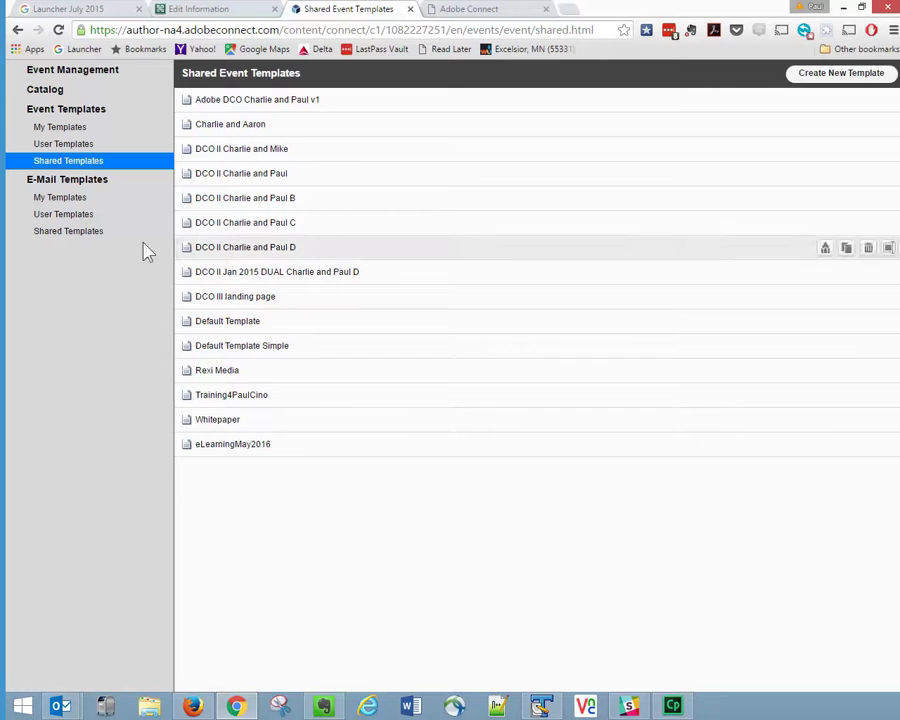
Step: Copy the shared e-mail template Event Invitation within Shared under the name Event Invitation Copy
{"action": "left_click", "coordinate": [74, 237]}
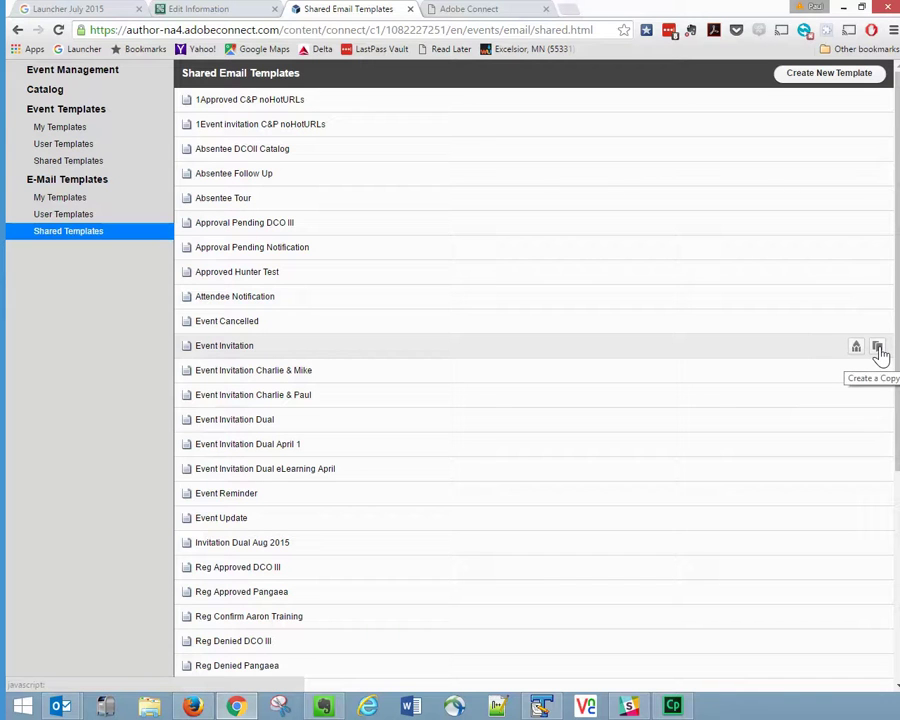
{"action": "left_click", "coordinate": [878, 349]}
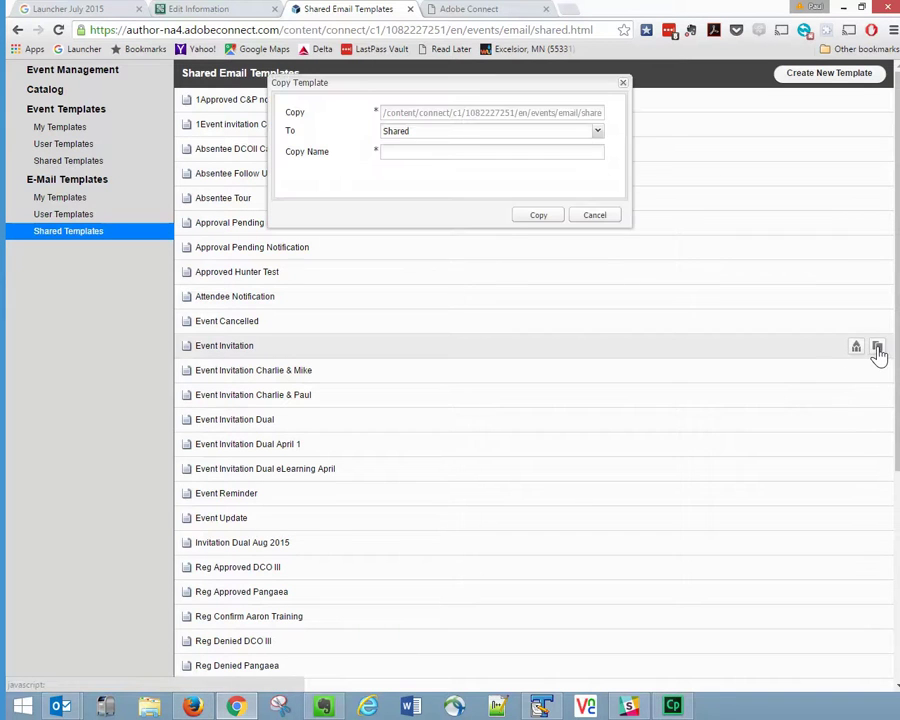
{"action": "left_click", "coordinate": [419, 153]}
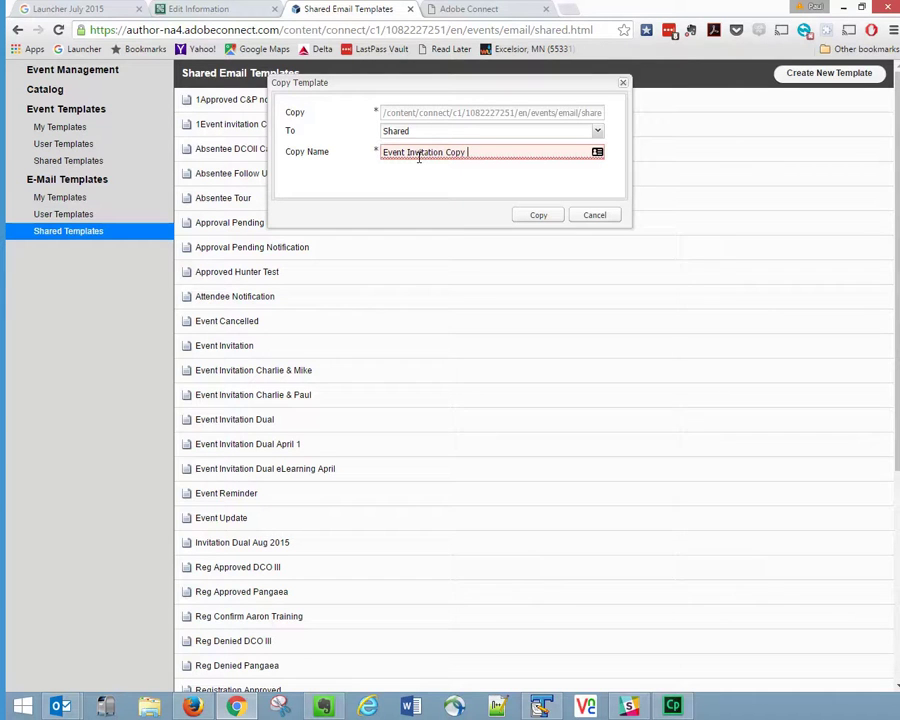
{"action": "left_click", "coordinate": [552, 216]}
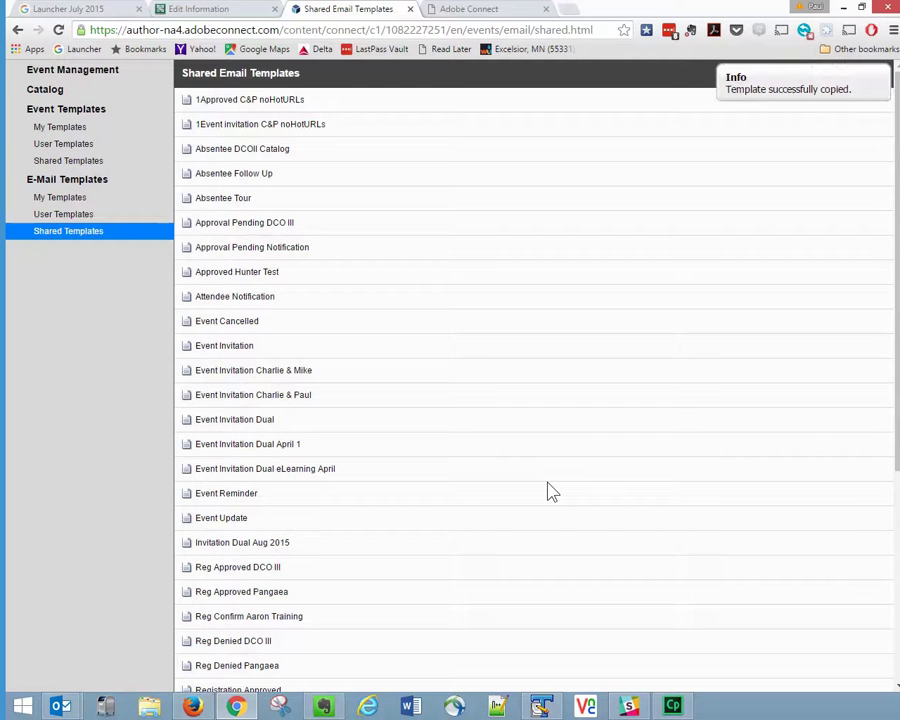
Step: Open the copied invitation e-mail template for editing and move the component palette clear of the page content
{"action": "left_click", "coordinate": [550, 542]}
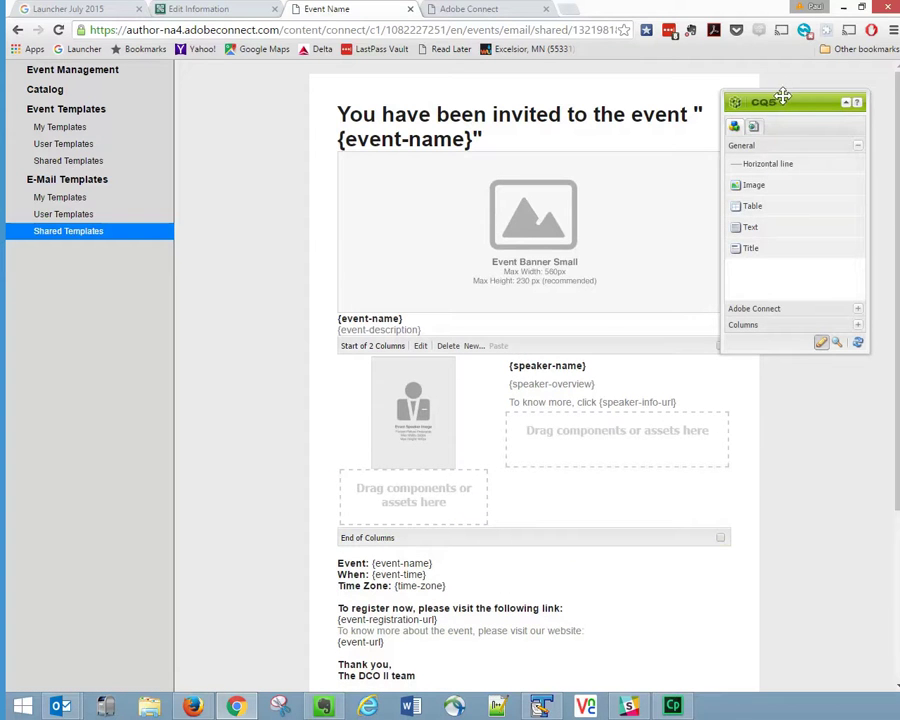
{"action": "left_click_drag", "start_coordinate": [790, 100], "coordinate": [138, 237]}
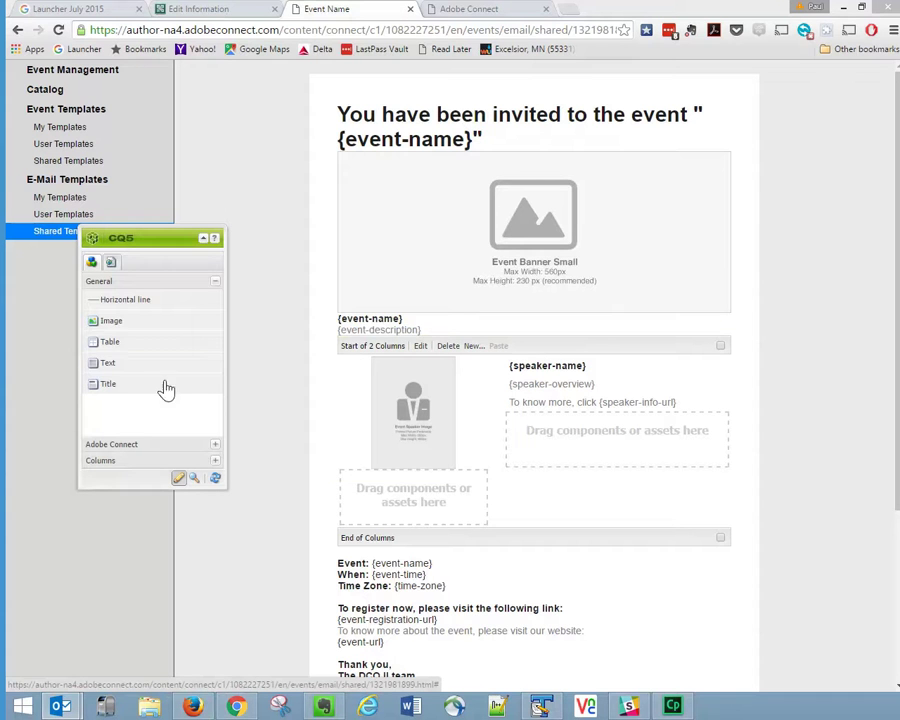
Step: Insert an Image component above the Event Banner Small placeholder and load the square black-and-white headshot from the Headshots folder in Pictures
{"action": "left_click_drag", "start_coordinate": [142, 326], "coordinate": [533, 202]}
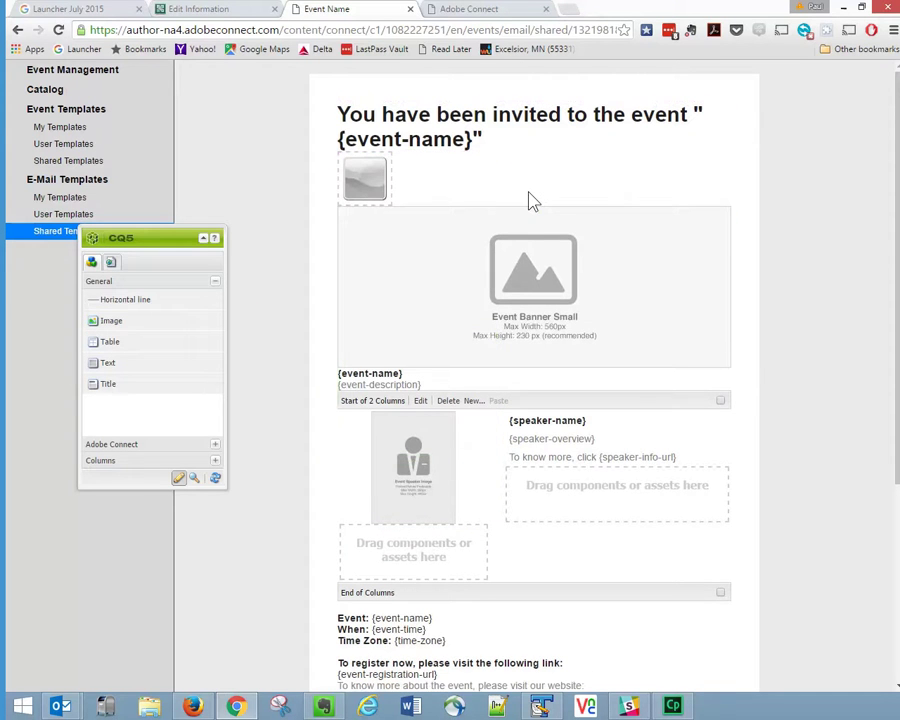
{"action": "double_click", "coordinate": [366, 184]}
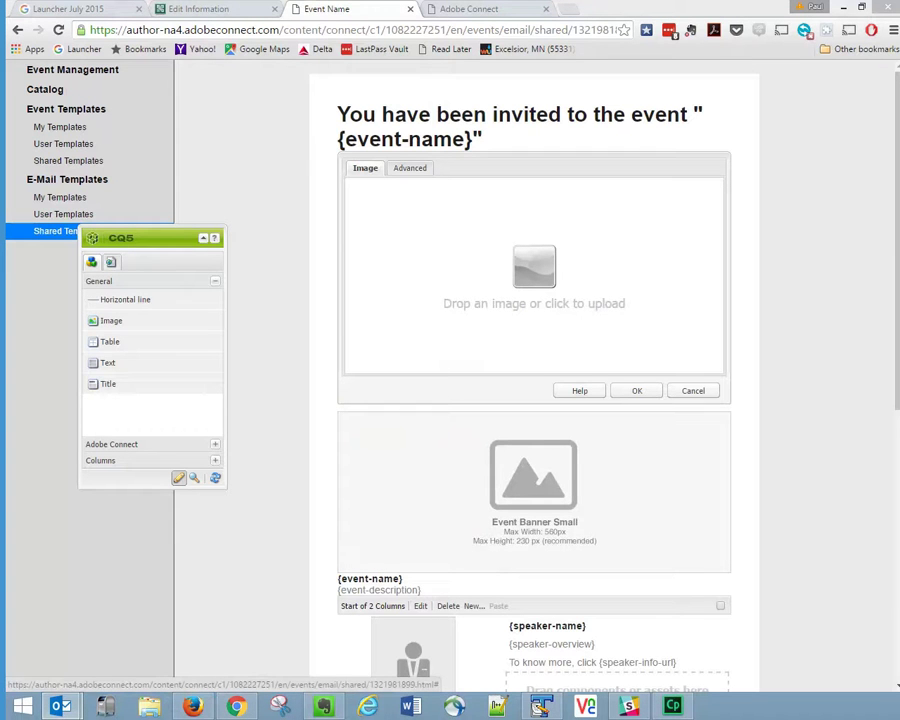
{"action": "left_click", "coordinate": [150, 706]}
{"action": "left_click_drag", "start_coordinate": [0, 57], "coordinate": [450, 100]}
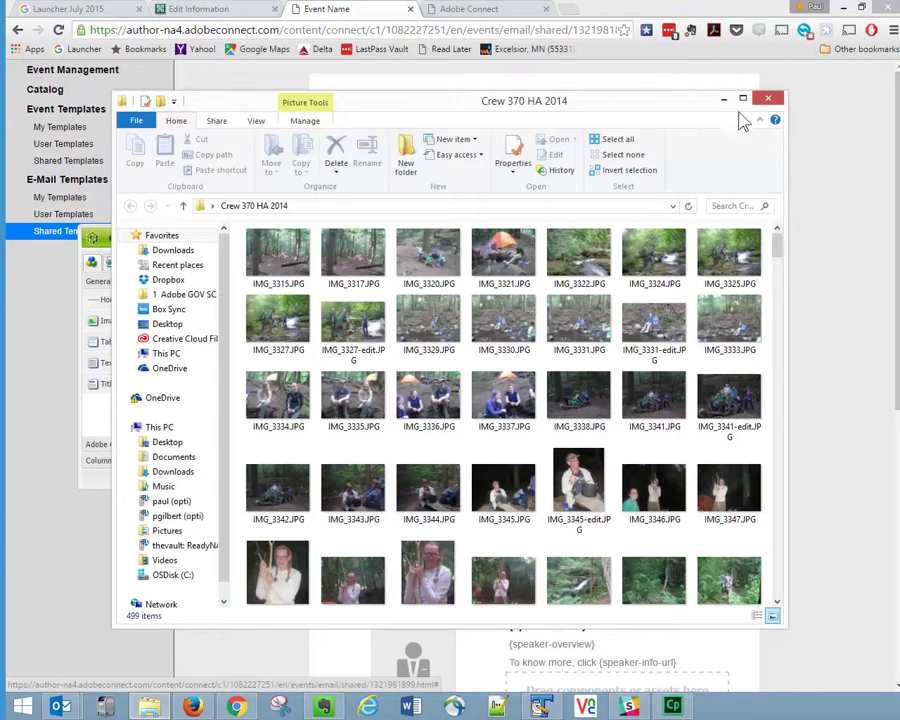
{"action": "left_click", "coordinate": [175, 532]}
{"action": "double_click", "coordinate": [438, 358]}
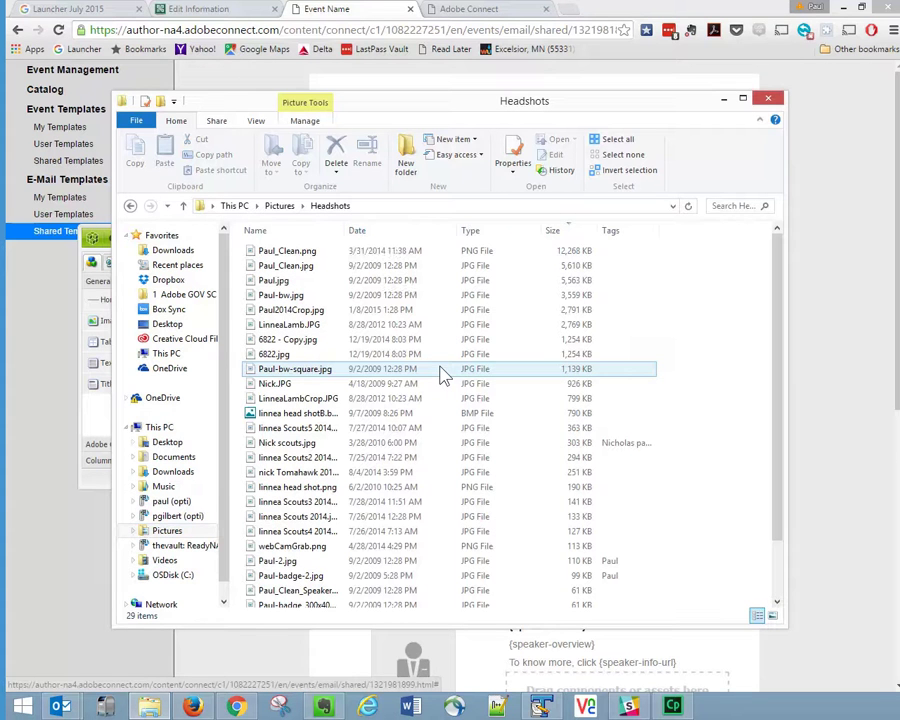
{"action": "left_click", "coordinate": [774, 615]}
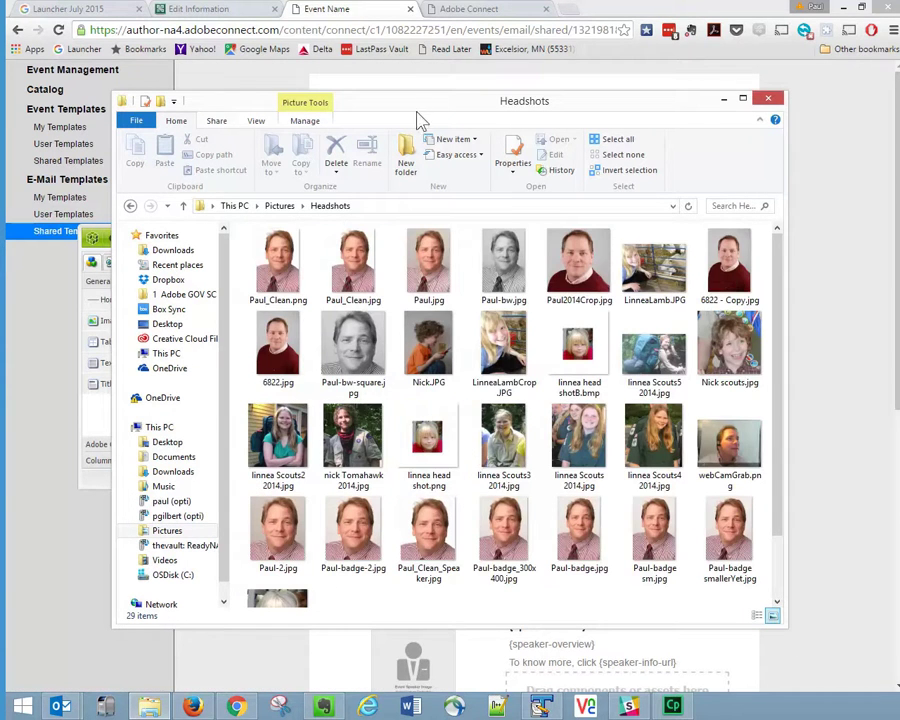
{"action": "left_click_drag", "start_coordinate": [432, 117], "coordinate": [742, 397]}
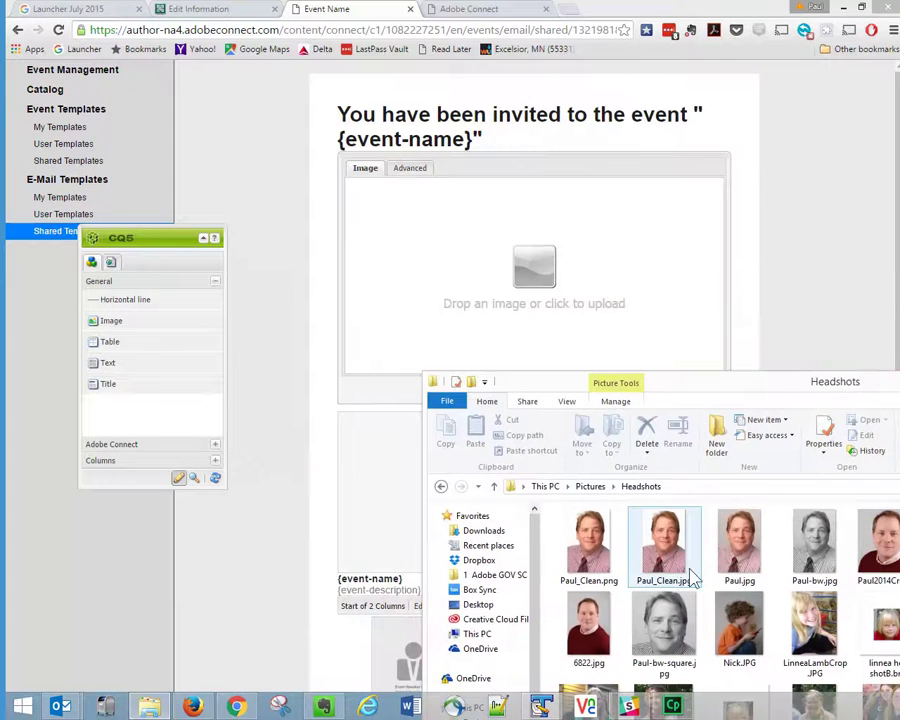
{"action": "left_click_drag", "start_coordinate": [664, 632], "coordinate": [556, 285]}
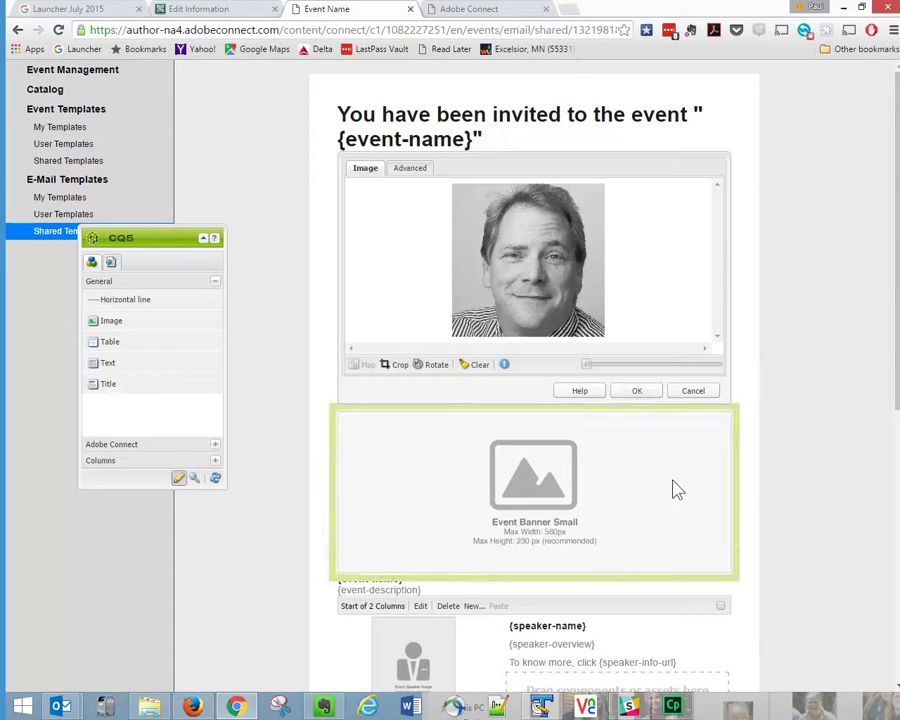
Step: Look at the headshot image's advanced properties and apply the picture to the invitation
{"action": "left_click", "coordinate": [417, 171]}
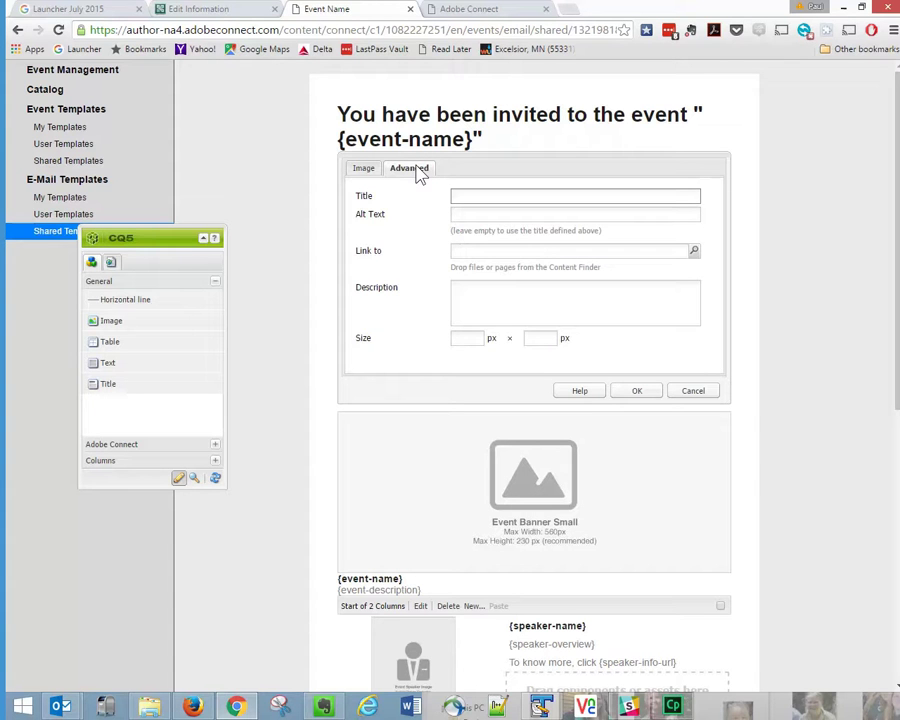
{"action": "left_click", "coordinate": [363, 168]}
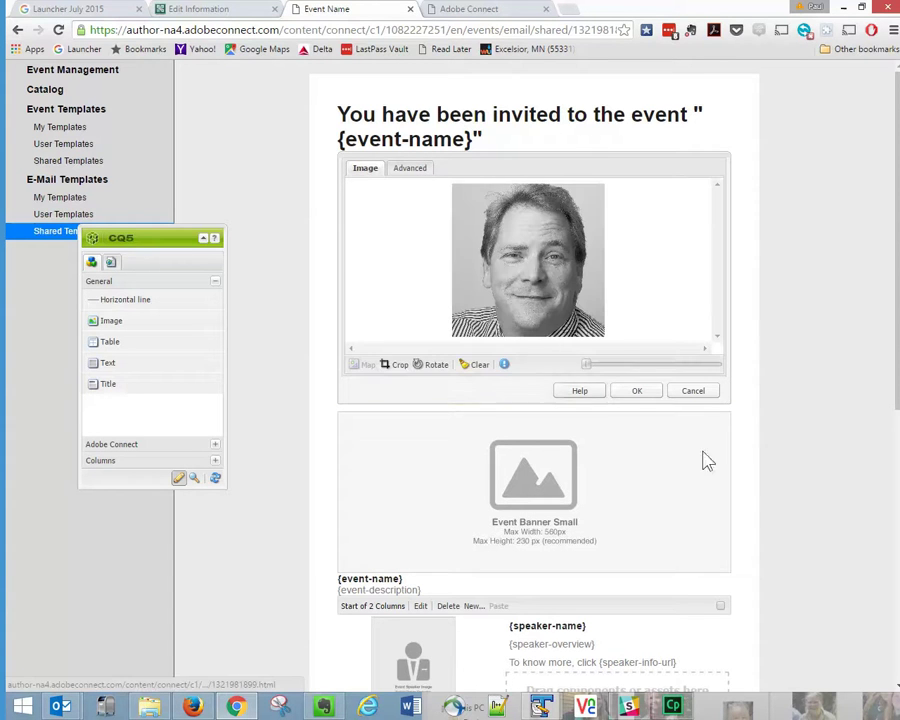
{"action": "left_click", "coordinate": [653, 392]}
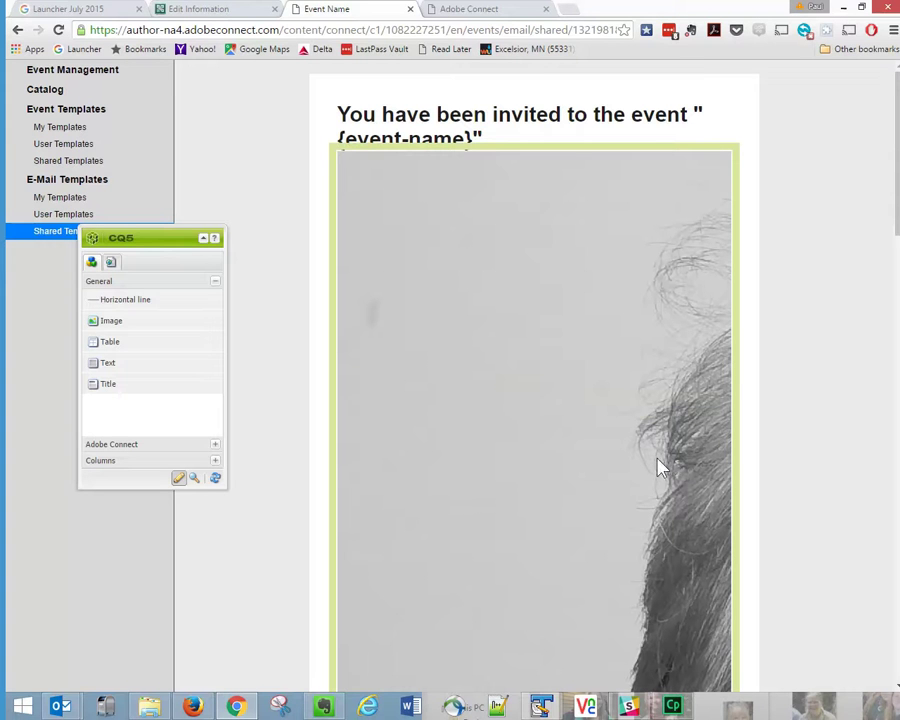
Step: Delete the inserted headshot image component from the invitation template
{"action": "right_click", "coordinate": [578, 441]}
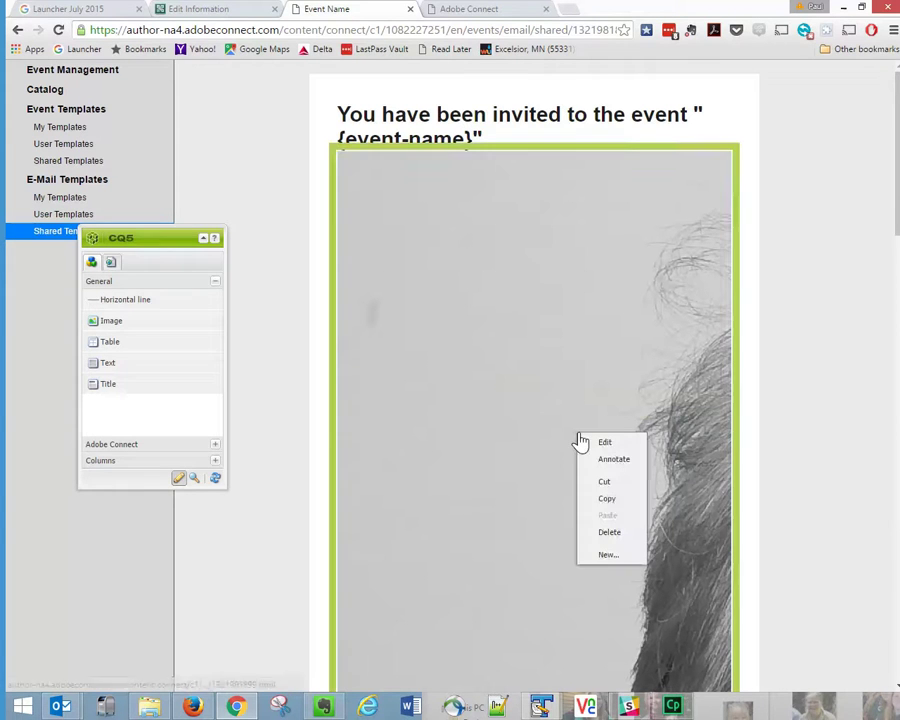
{"action": "left_click", "coordinate": [622, 534]}
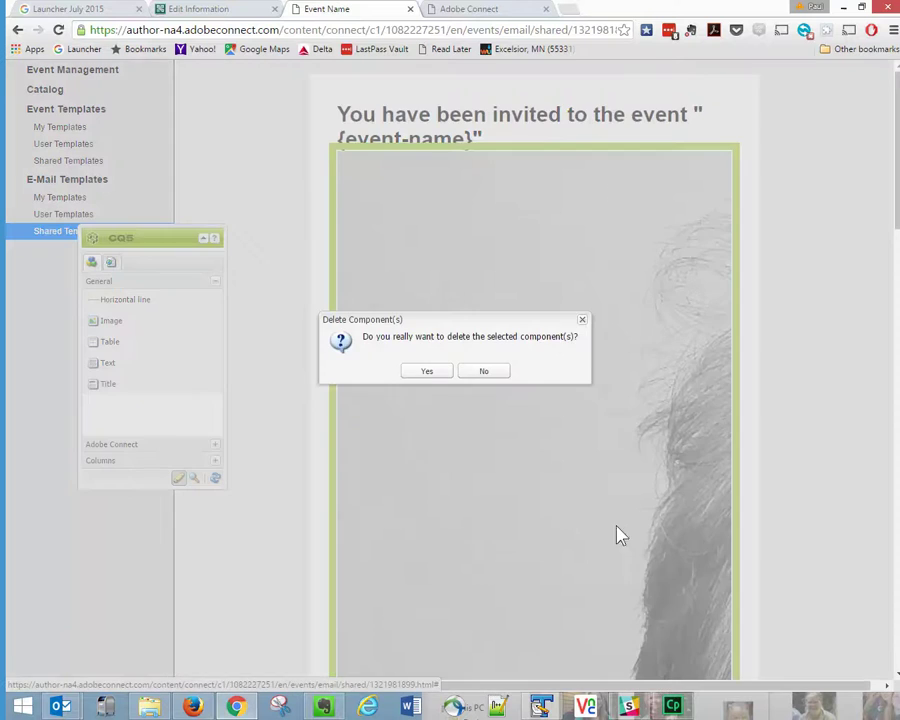
{"action": "left_click", "coordinate": [427, 372]}
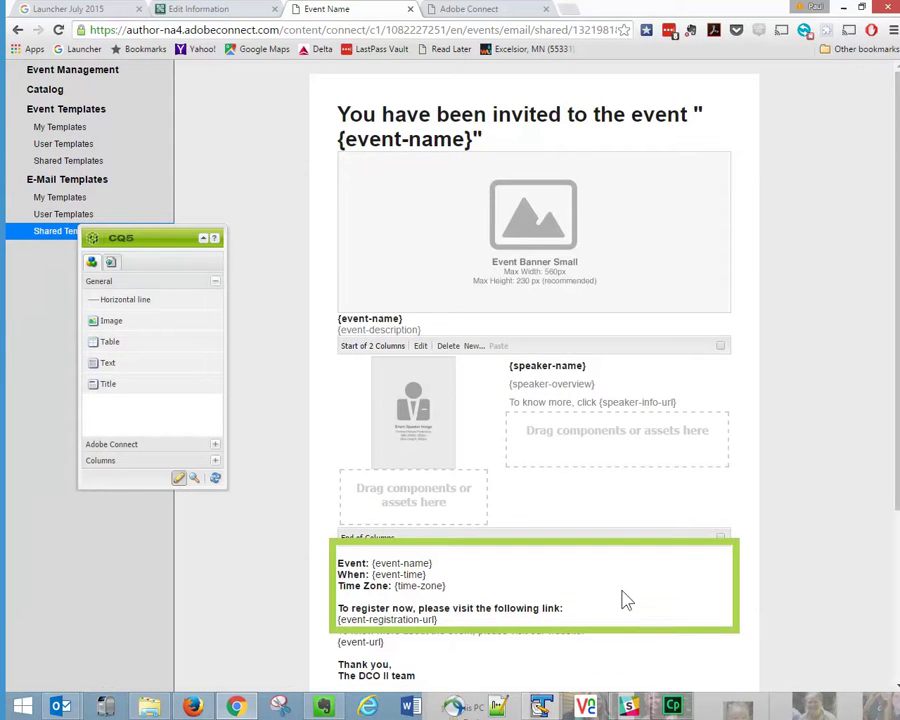
Step: Open the event details text for editing and insert the Event Name runtime field at the end of the Event line
{"action": "scroll", "coordinate": [552, 619], "scroll_direction": "down", "scroll_amount": 1}
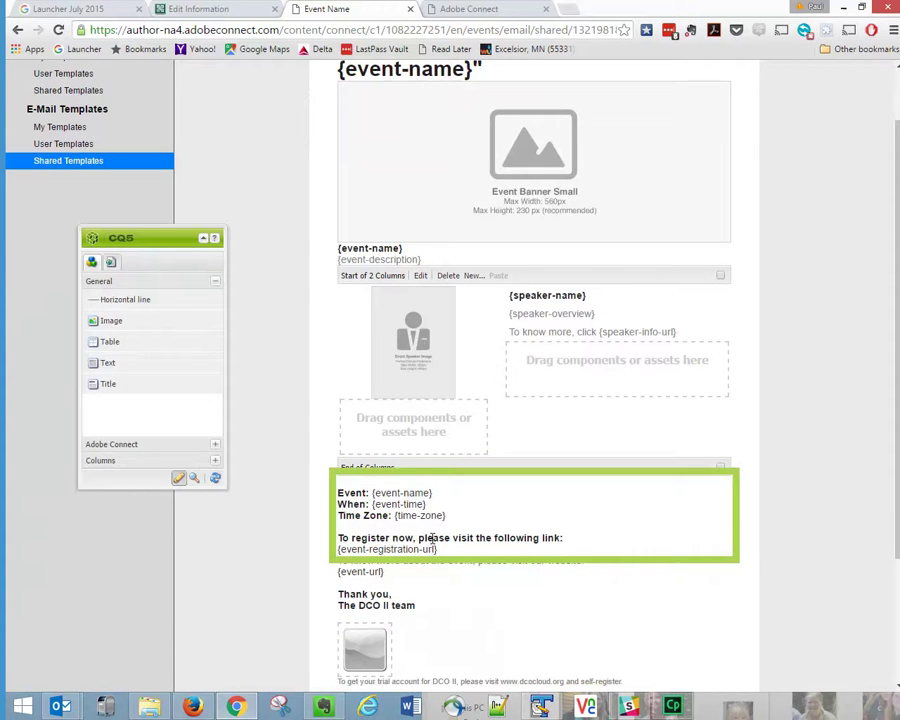
{"action": "double_click", "coordinate": [403, 504]}
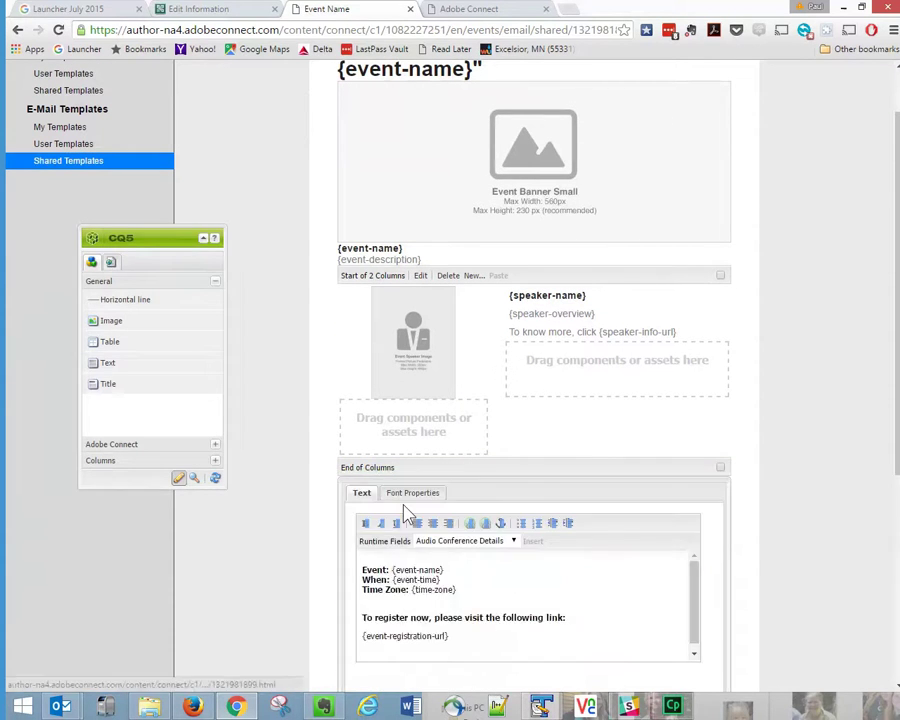
{"action": "left_click_drag", "start_coordinate": [360, 567], "coordinate": [388, 567]}
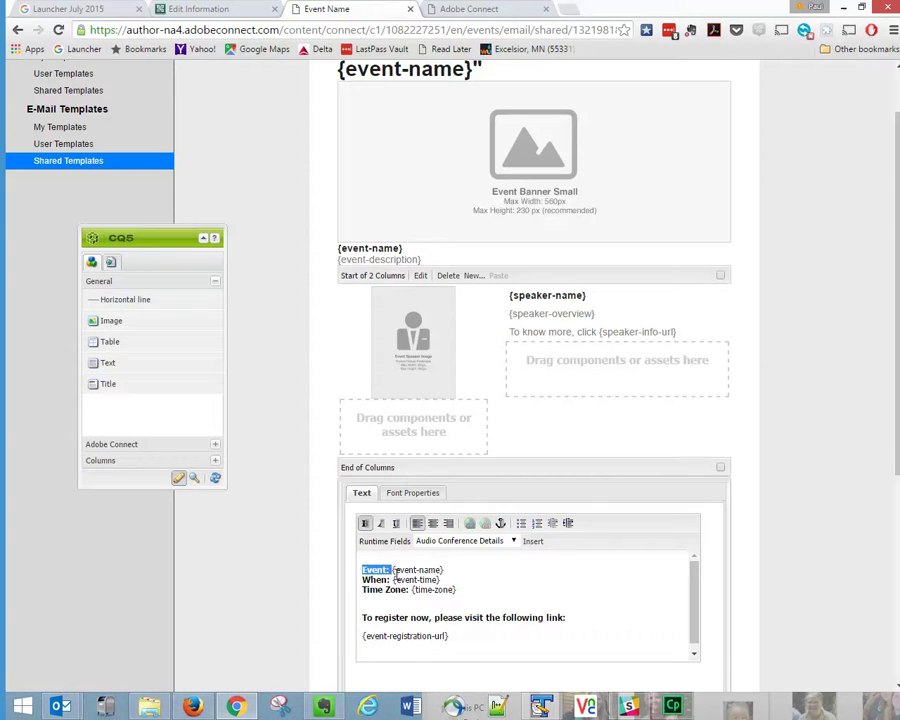
{"action": "left_click", "coordinate": [451, 571]}
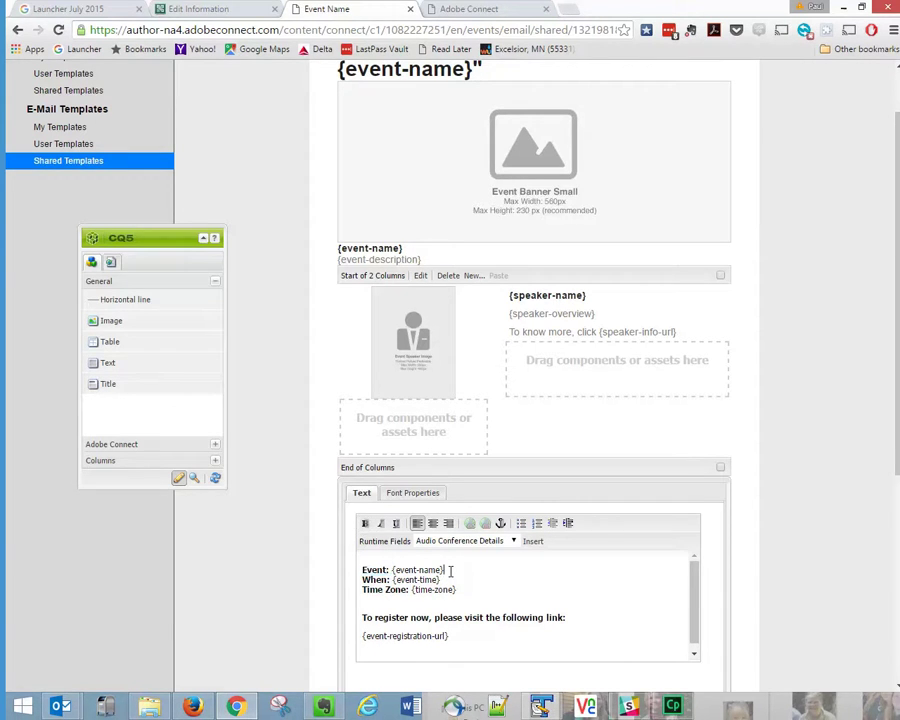
{"action": "left_click", "coordinate": [514, 542]}
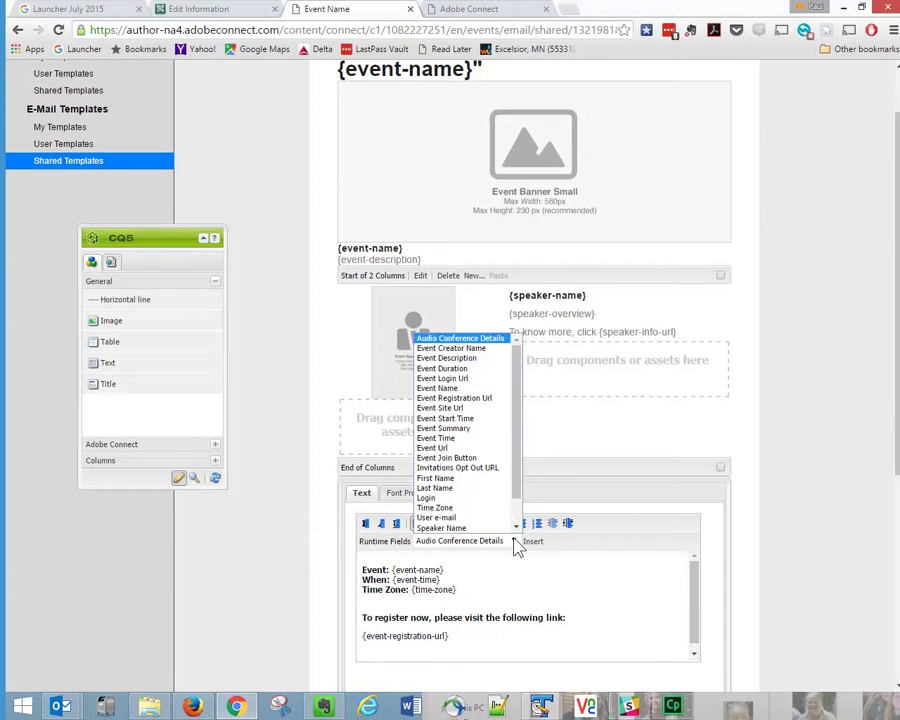
{"action": "left_click_drag", "start_coordinate": [514, 458], "coordinate": [530, 400]}
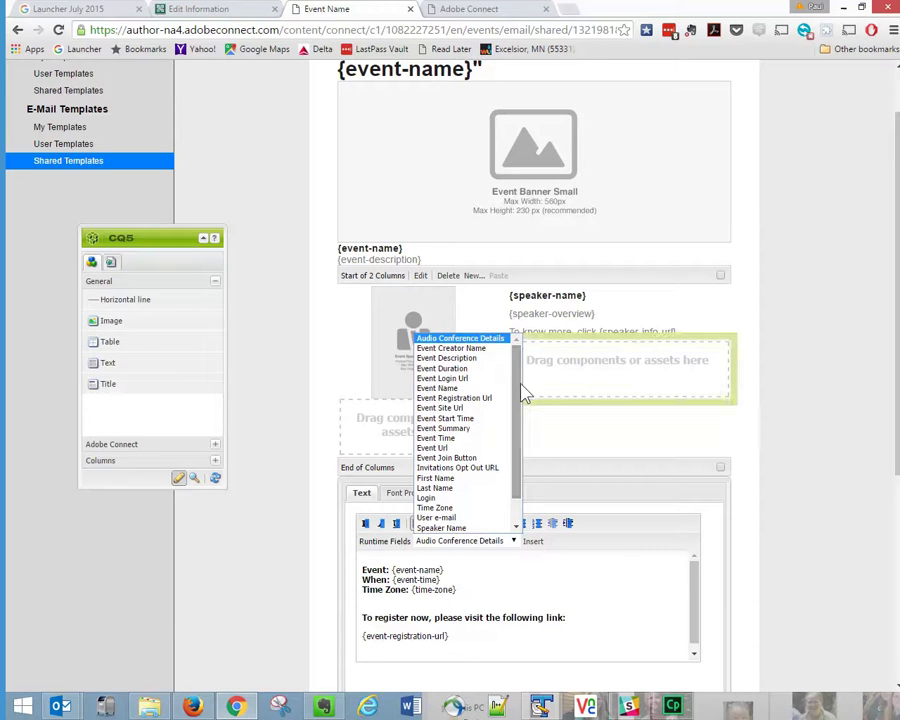
{"action": "left_click", "coordinate": [460, 389]}
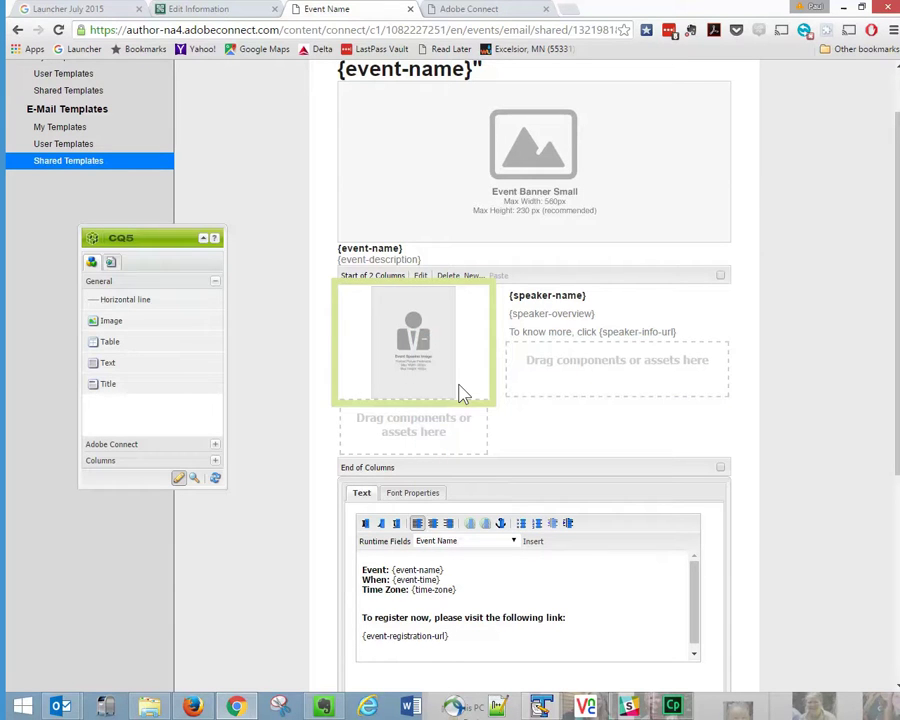
{"action": "left_click", "coordinate": [540, 541]}
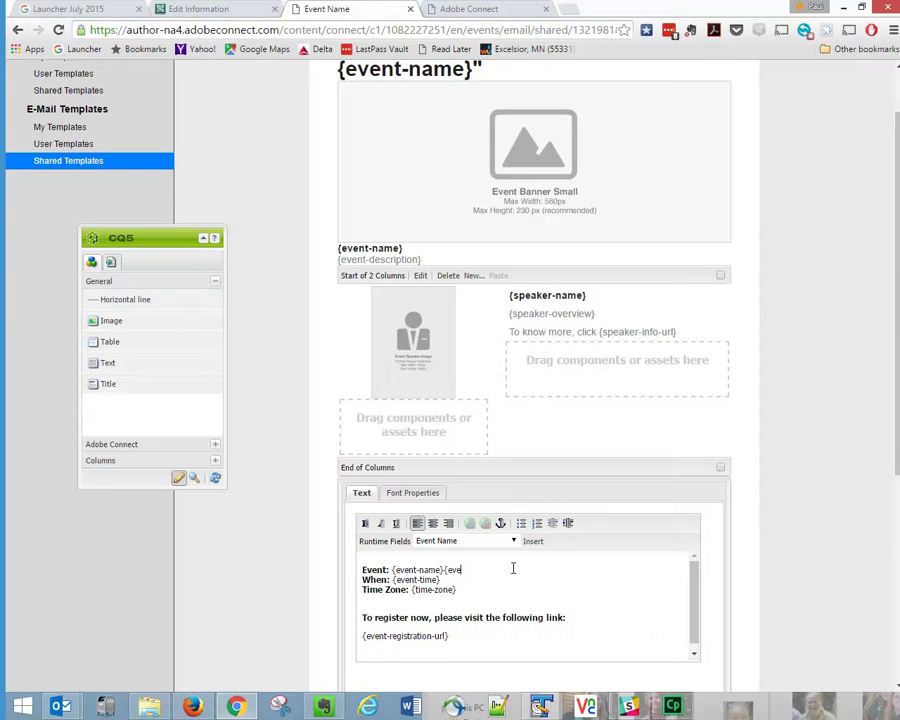
Step: Remove the extra event name field from the Event line and close the text editor
{"action": "scroll", "coordinate": [696, 615], "scroll_direction": "down", "scroll_amount": 1}
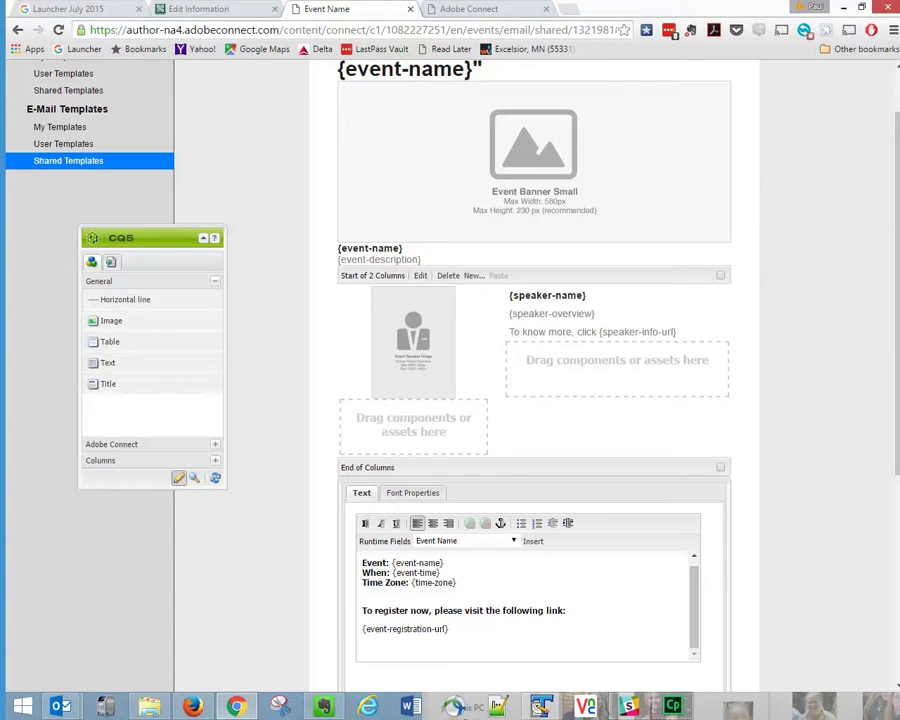
{"action": "scroll", "coordinate": [839, 549], "scroll_direction": "down", "scroll_amount": 2}
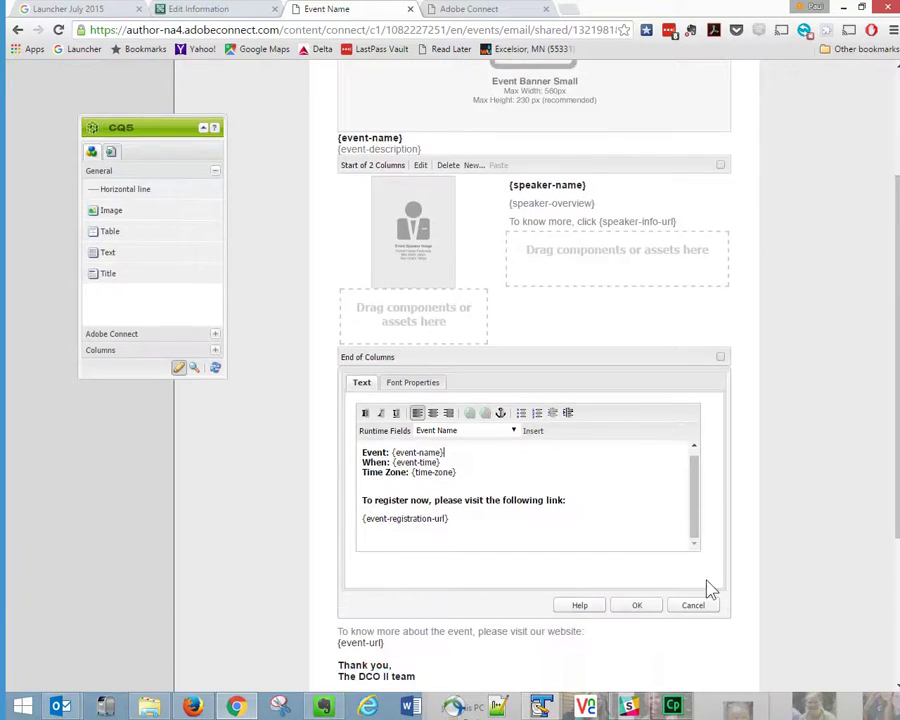
{"action": "left_click", "coordinate": [630, 630]}
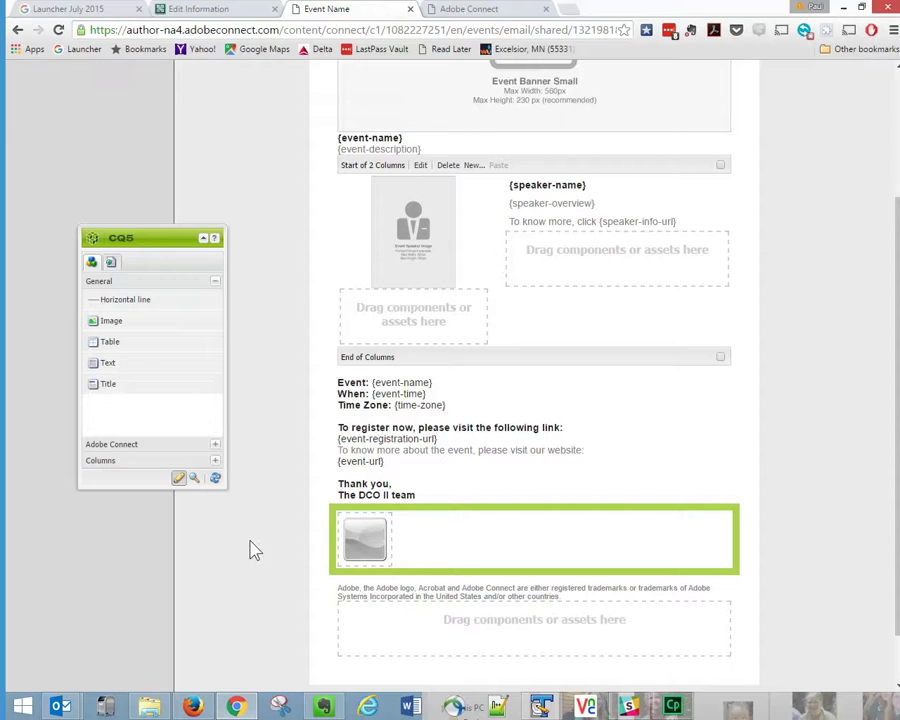
Step: Activate the copied invitation e-mail template for all events that use it
{"action": "left_click", "coordinate": [111, 264]}
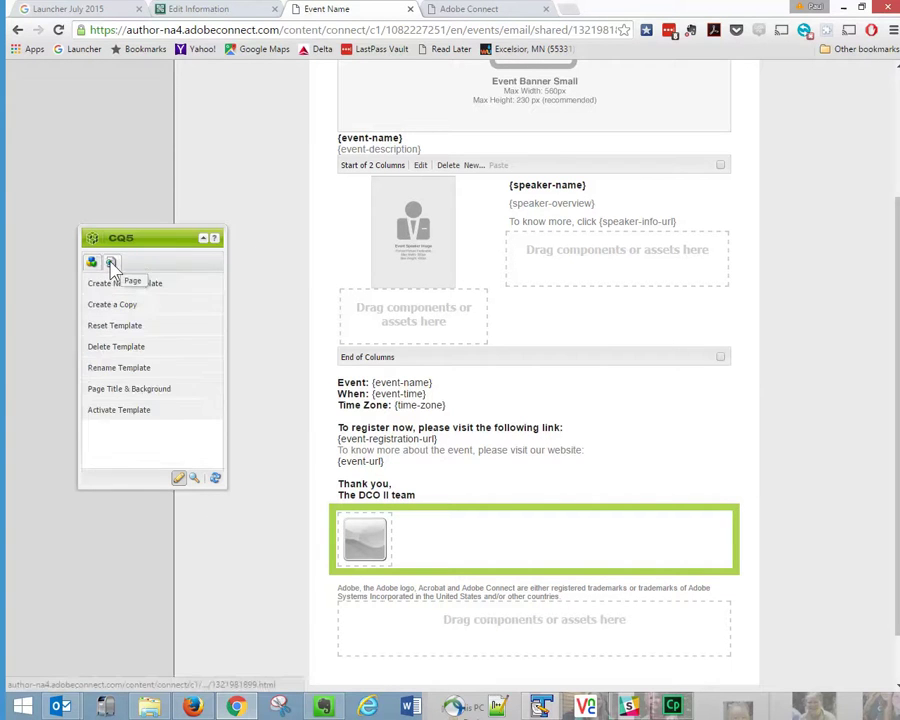
{"action": "left_click", "coordinate": [140, 411]}
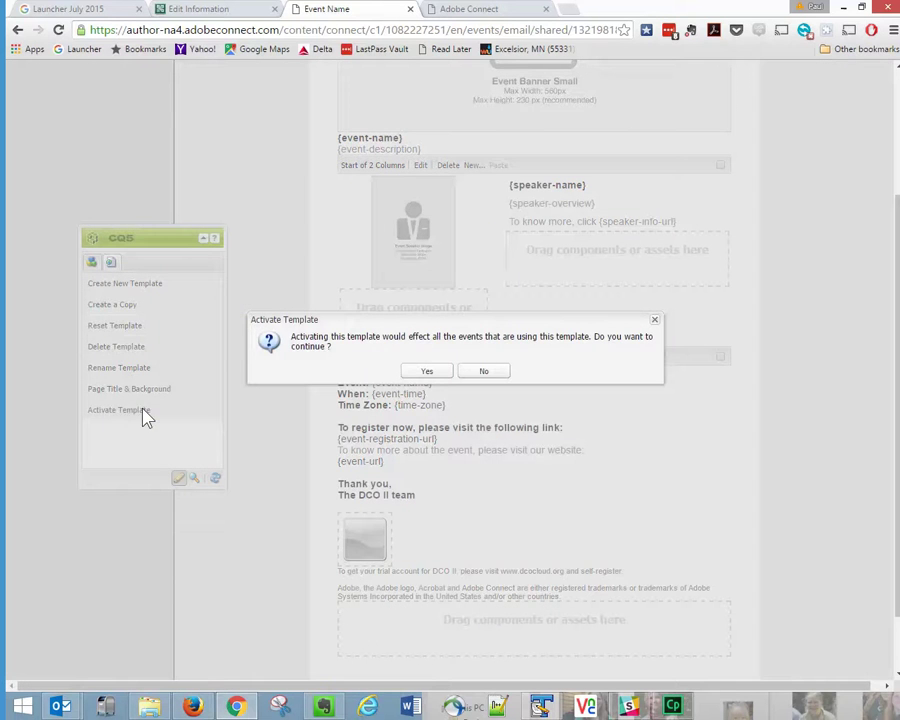
{"action": "left_click", "coordinate": [428, 371]}
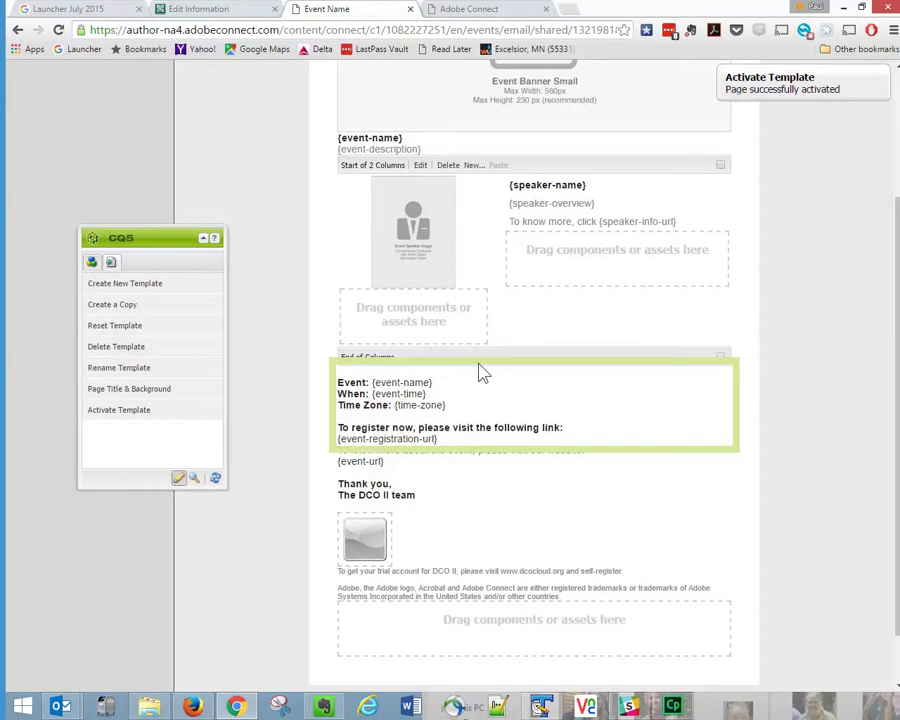
{"action": "scroll", "coordinate": [737, 296], "scroll_direction": "up", "scroll_amount": 3}
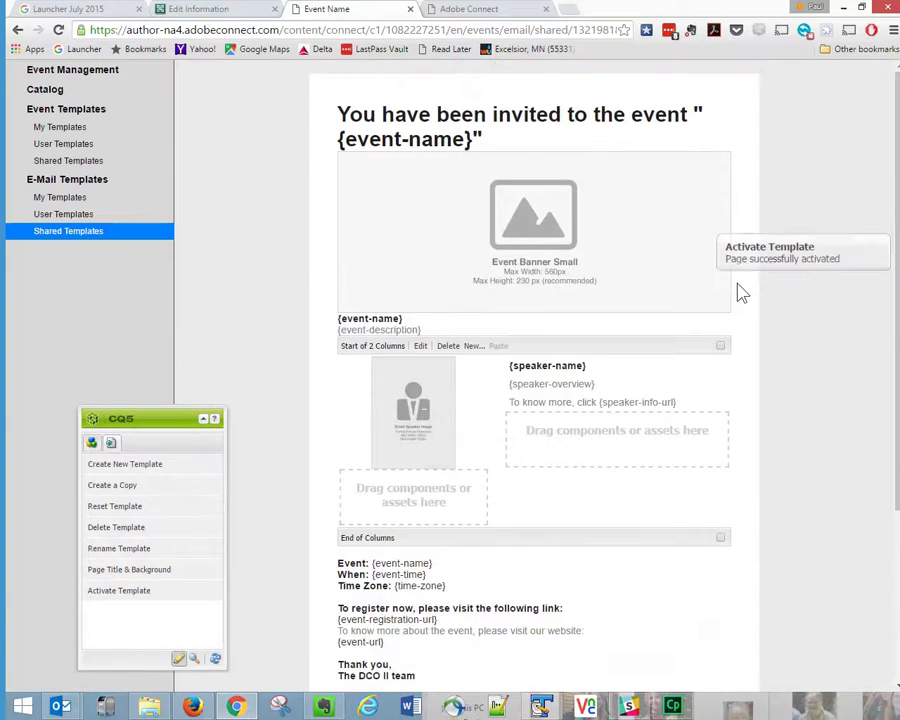
Step: Switch to the open Adobe Connect event page showing the event information
{"action": "left_click", "coordinate": [480, 10]}
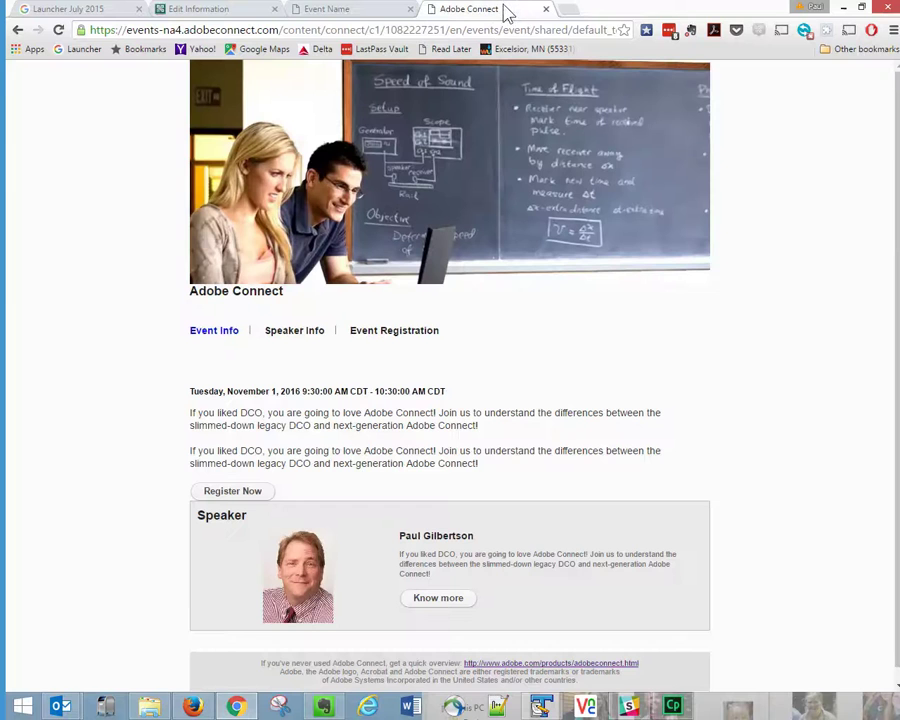
Step: Close the two extra pages opened for the template and event preview, and open the event's e-mail options
{"action": "left_click", "coordinate": [410, 9]}
{"action": "left_click", "coordinate": [410, 9]}
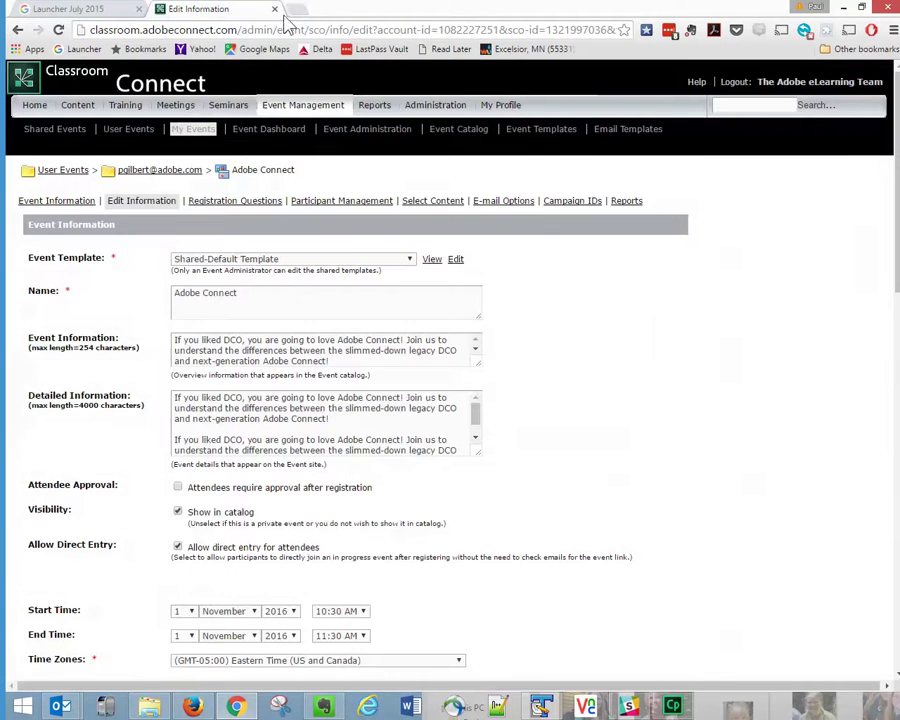
{"action": "scroll", "coordinate": [687, 408], "scroll_direction": "down", "scroll_amount": 1}
{"action": "scroll", "coordinate": [687, 408], "scroll_direction": "up", "scroll_amount": 1}
{"action": "left_click", "coordinate": [494, 202]}
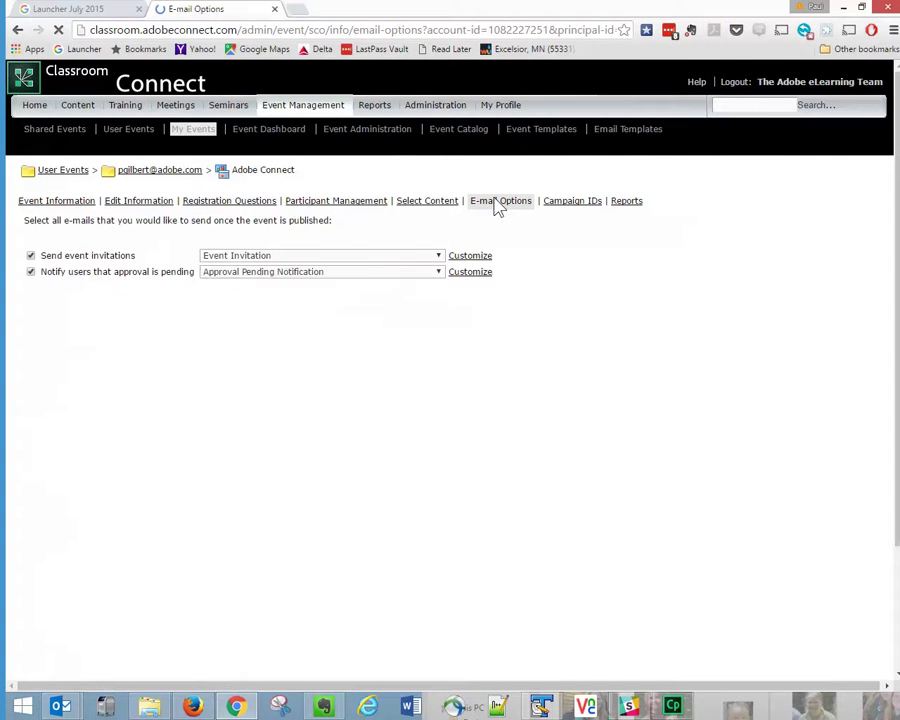
Step: Save the e-mail options with the approval-pending notification off and the reminder closer to the event on, and send test e-mails
{"action": "left_click", "coordinate": [31, 272]}
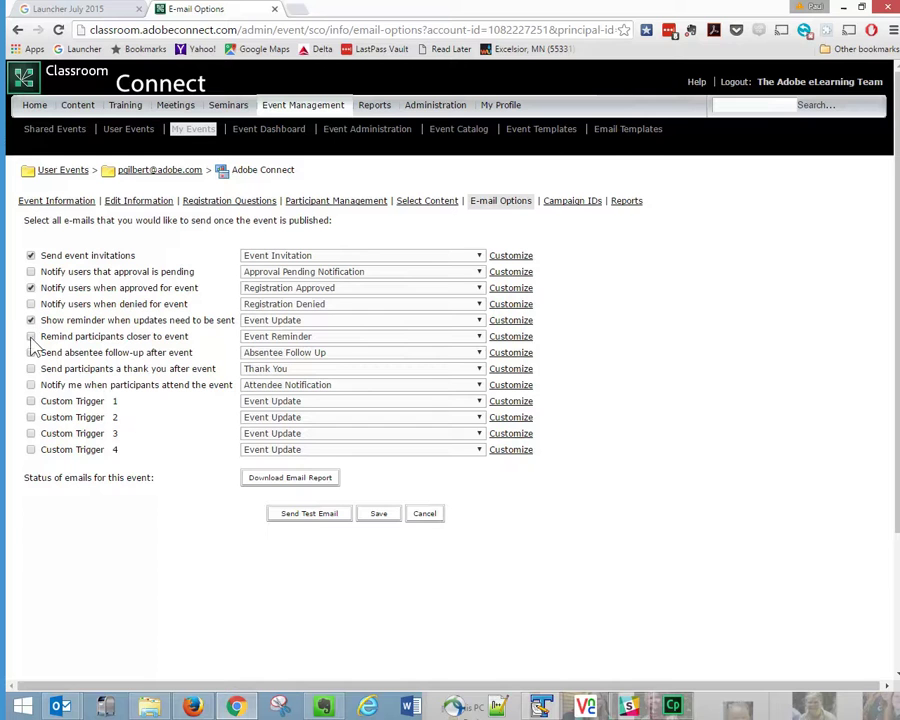
{"action": "left_click", "coordinate": [384, 519]}
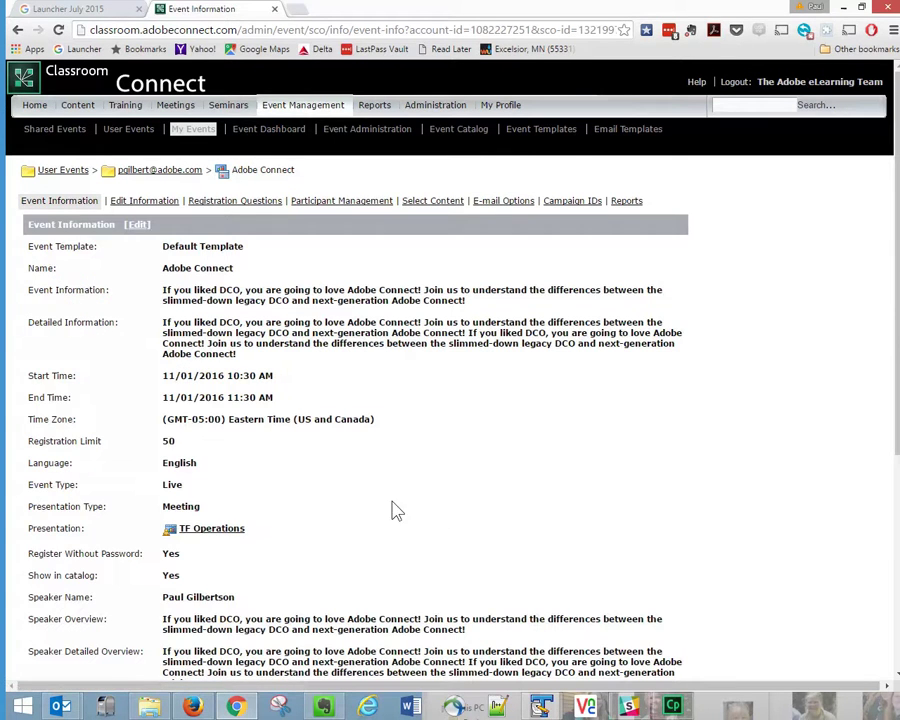
{"action": "left_click", "coordinate": [504, 203]}
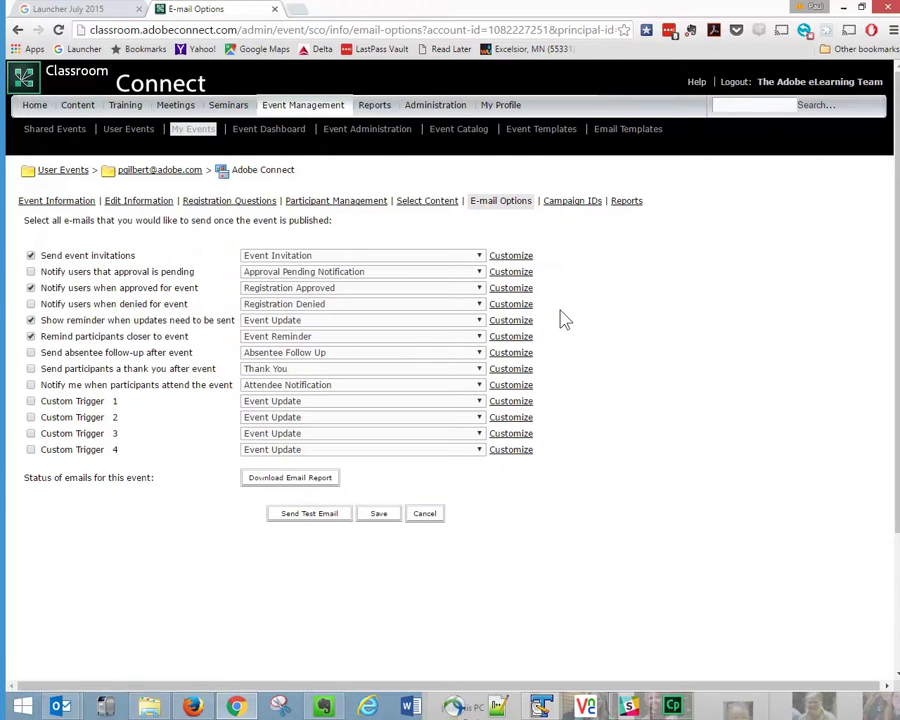
{"action": "left_click", "coordinate": [292, 515]}
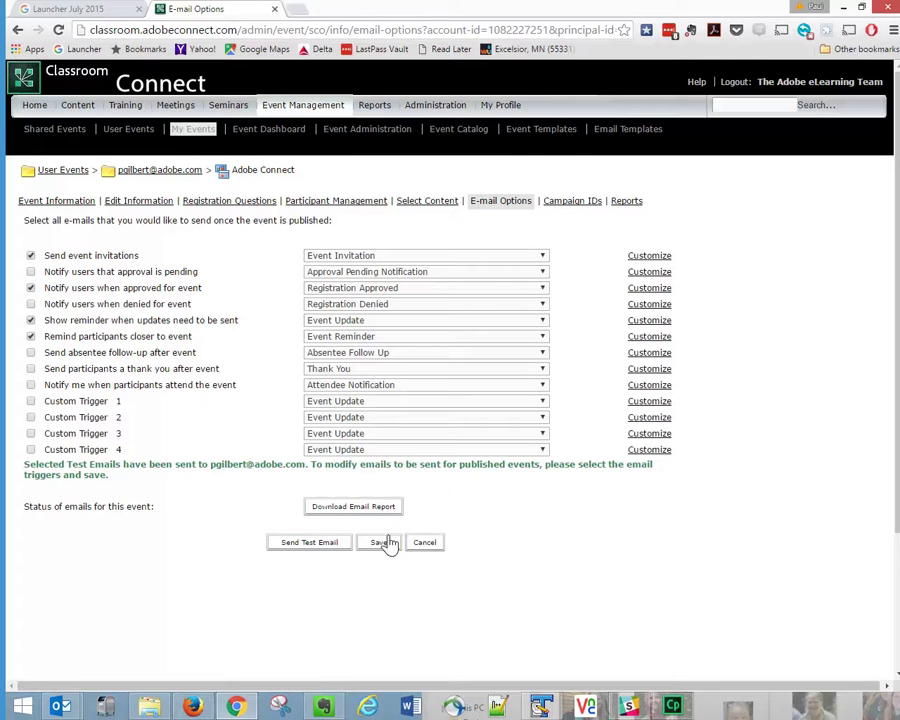
Step: Look through the templates available for sending event invitations and keep Event Invitation selected
{"action": "left_click", "coordinate": [378, 257]}
{"action": "left_click_drag", "start_coordinate": [546, 308], "coordinate": [539, 347]}
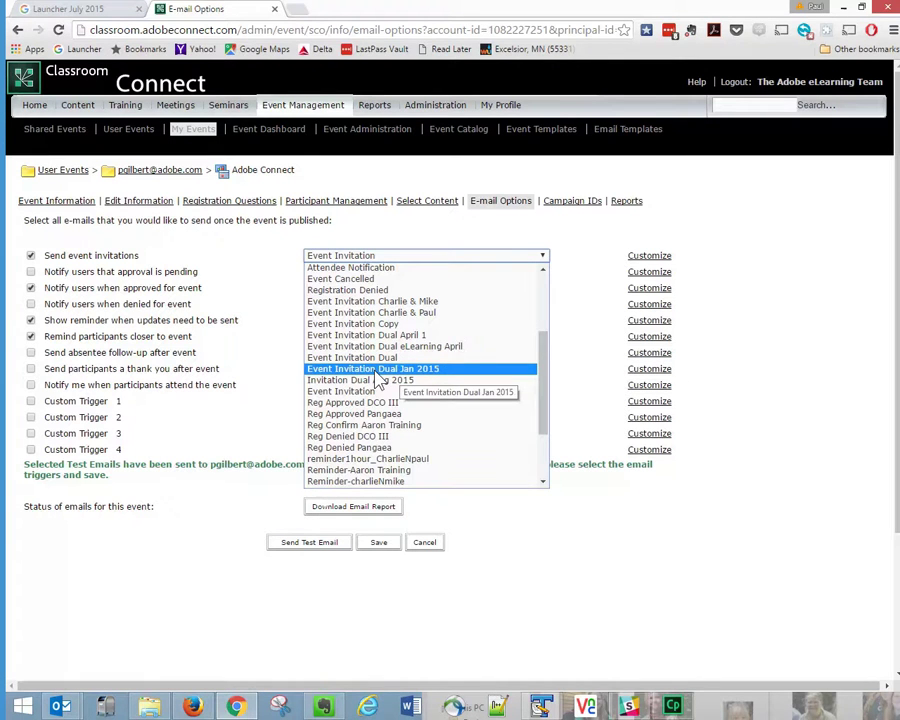
{"action": "mouse_move", "coordinate": [540, 360]}
{"action": "left_mouse_down"}
{"action": "mouse_move", "coordinate": [533, 444]}
{"action": "mouse_move", "coordinate": [541, 366]}
{"action": "left_mouse_up"}
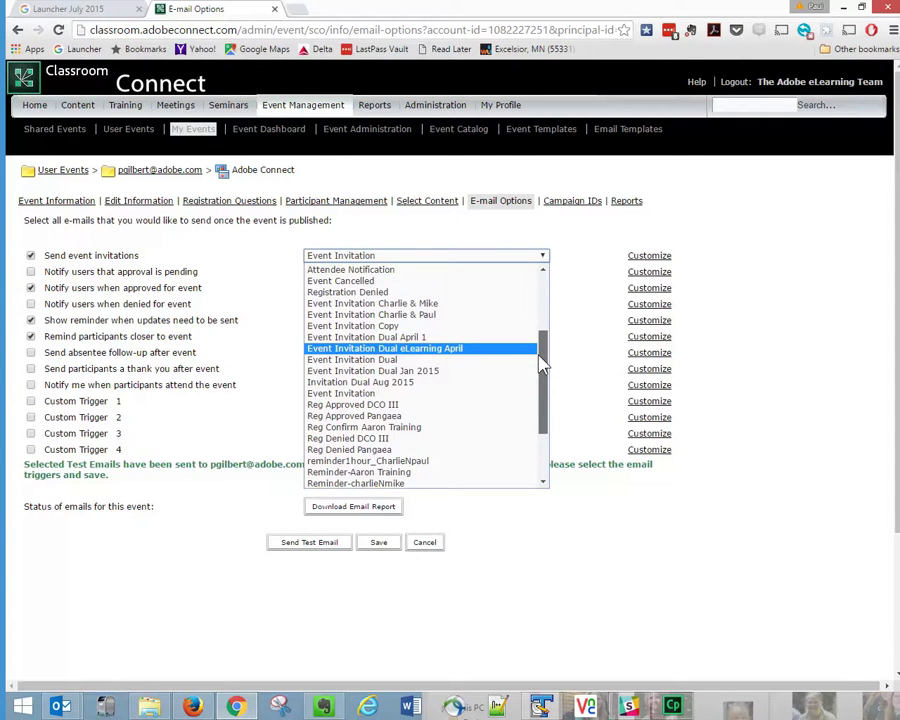
{"action": "left_click_drag", "start_coordinate": [540, 366], "coordinate": [547, 283]}
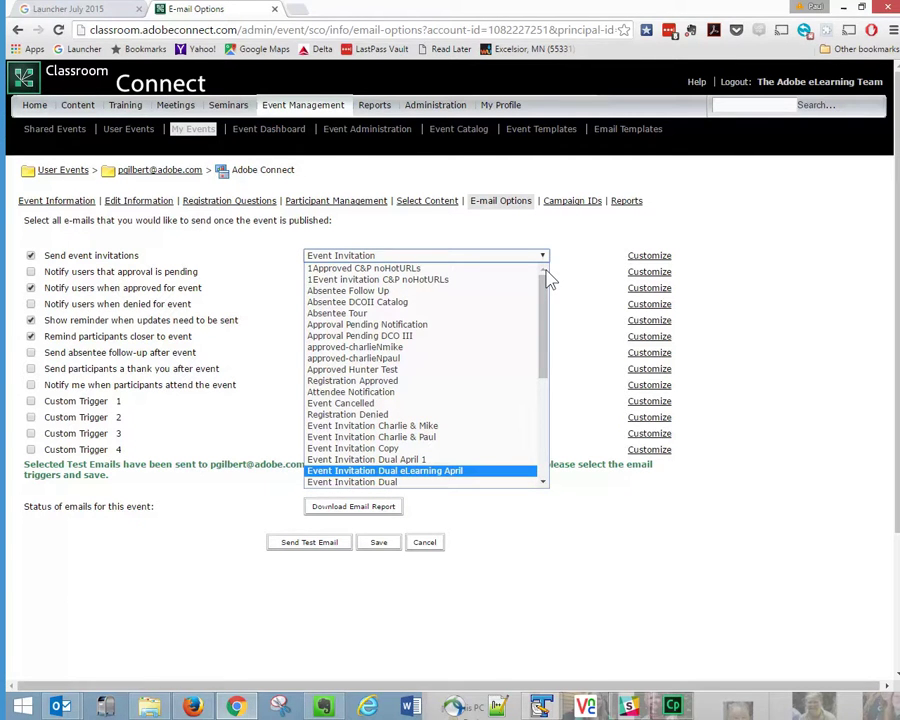
{"action": "left_click_drag", "start_coordinate": [548, 301], "coordinate": [540, 382]}
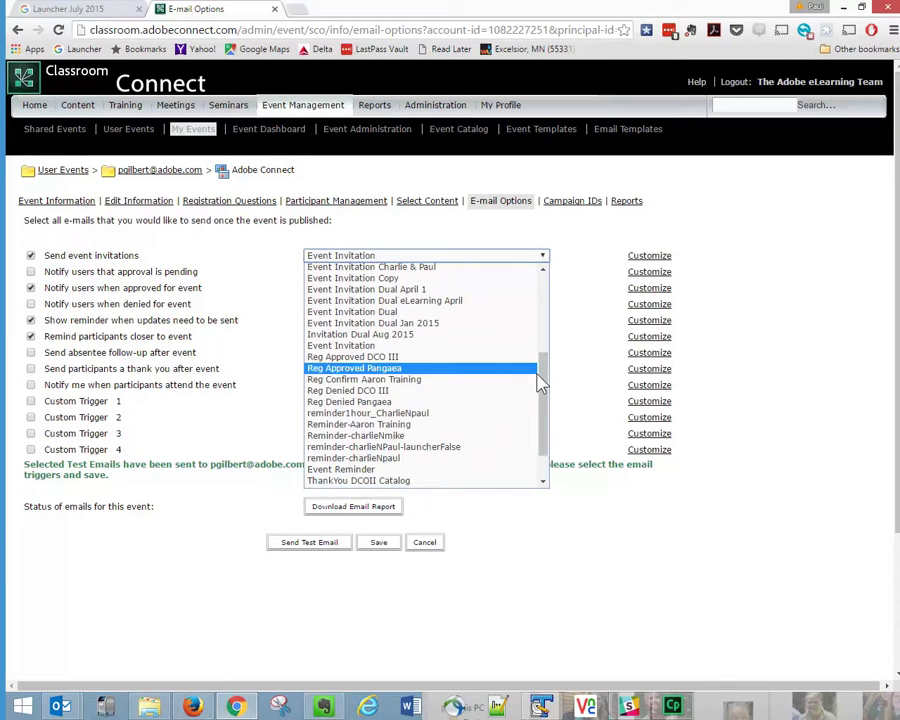
{"action": "left_click", "coordinate": [368, 346]}
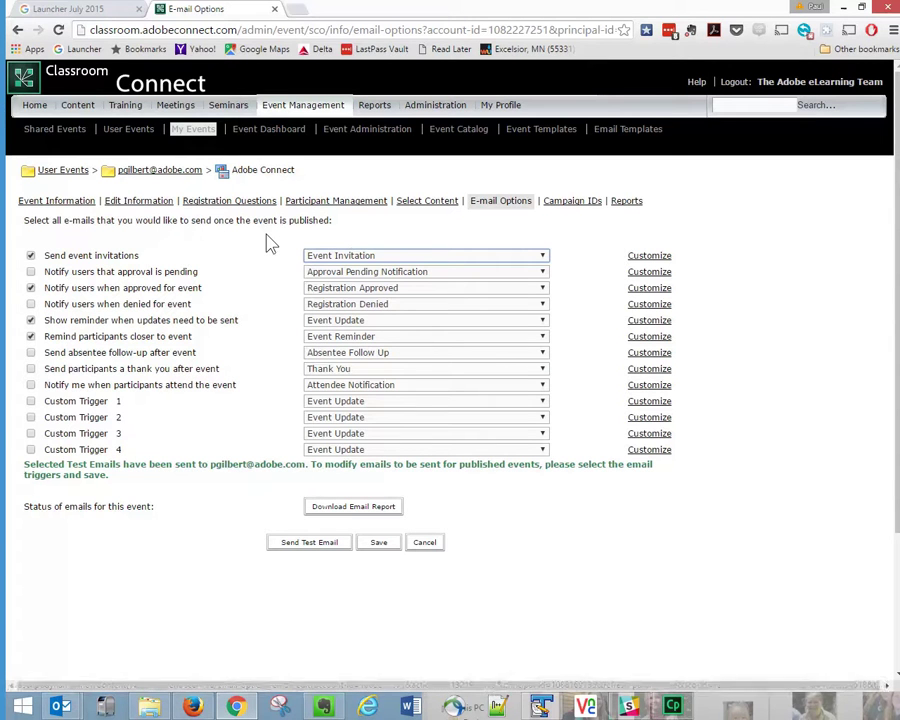
Step: Open the customization of the event invitation e-mail in a maximized window and review its calendar message text
{"action": "left_click", "coordinate": [659, 258]}
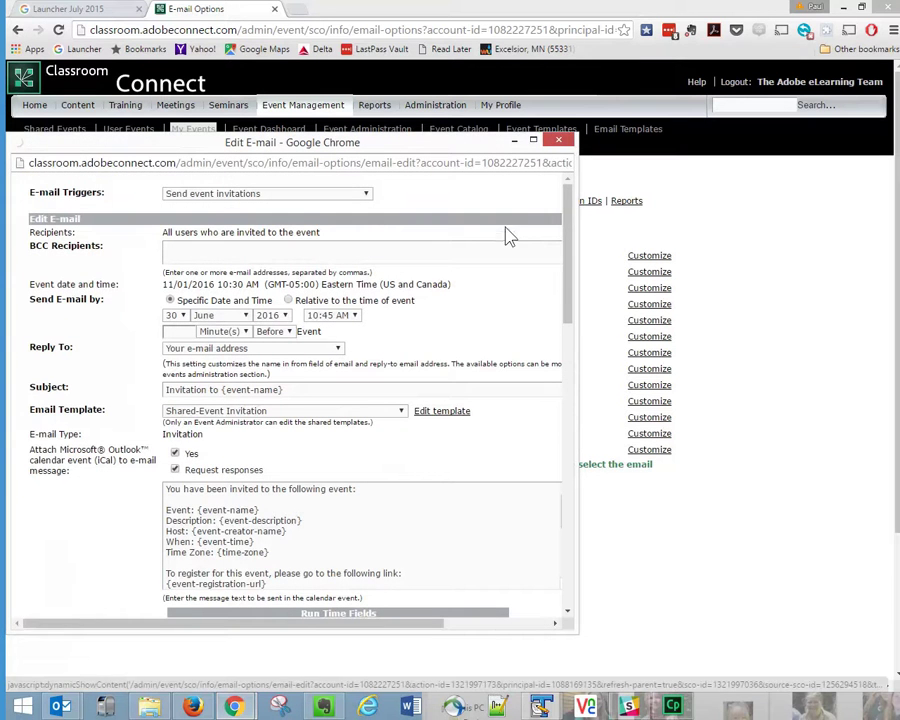
{"action": "left_click", "coordinate": [534, 141]}
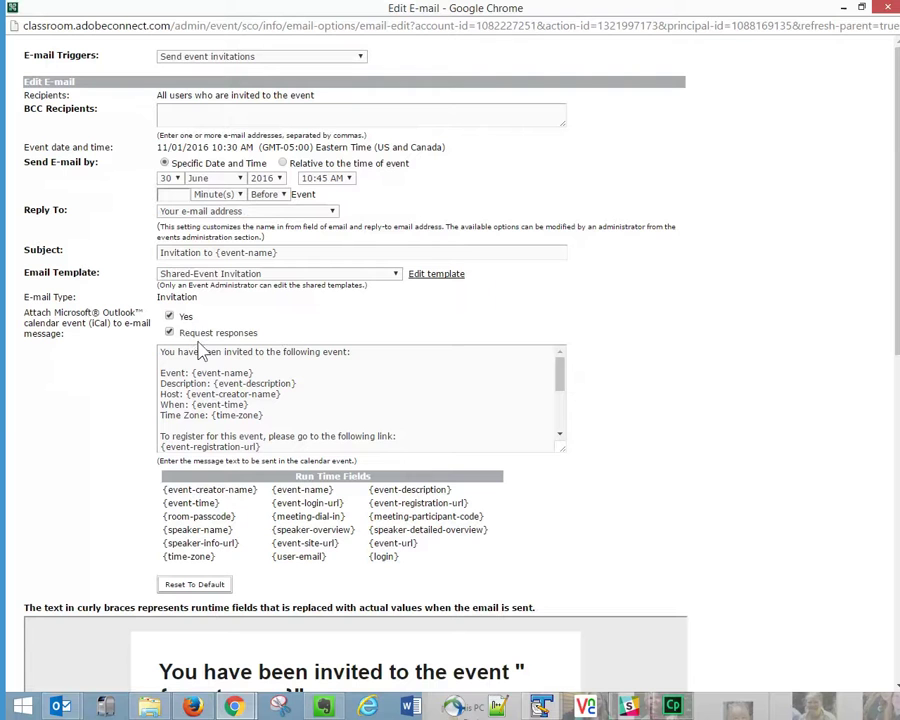
{"action": "scroll", "coordinate": [496, 360], "scroll_direction": "down", "scroll_amount": 6}
{"action": "scroll", "coordinate": [532, 376], "scroll_direction": "up", "scroll_amount": 3}
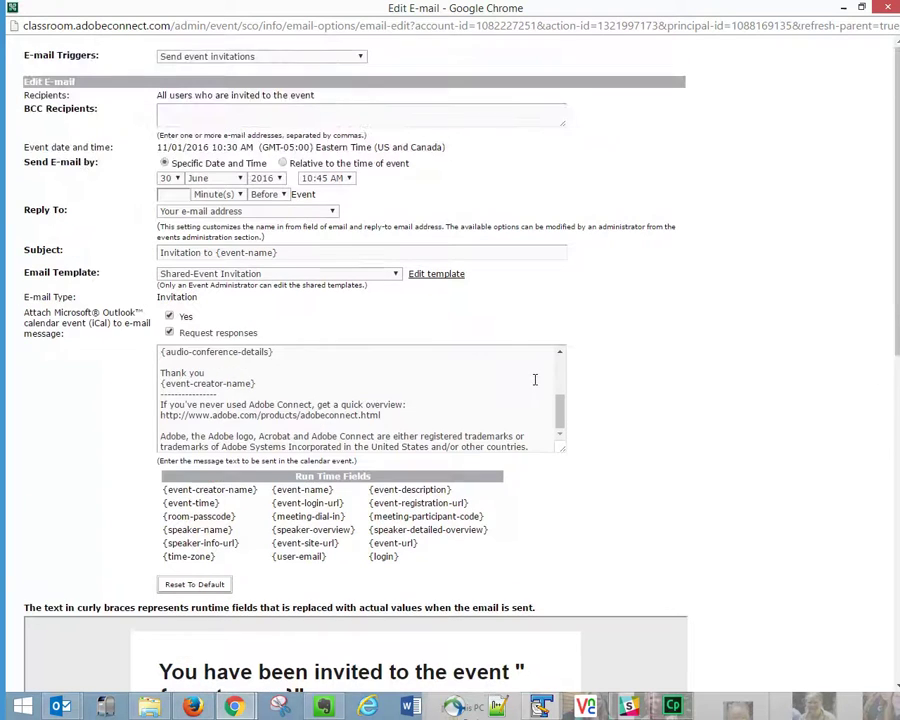
{"action": "scroll", "coordinate": [532, 376], "scroll_direction": "up", "scroll_amount": 5}
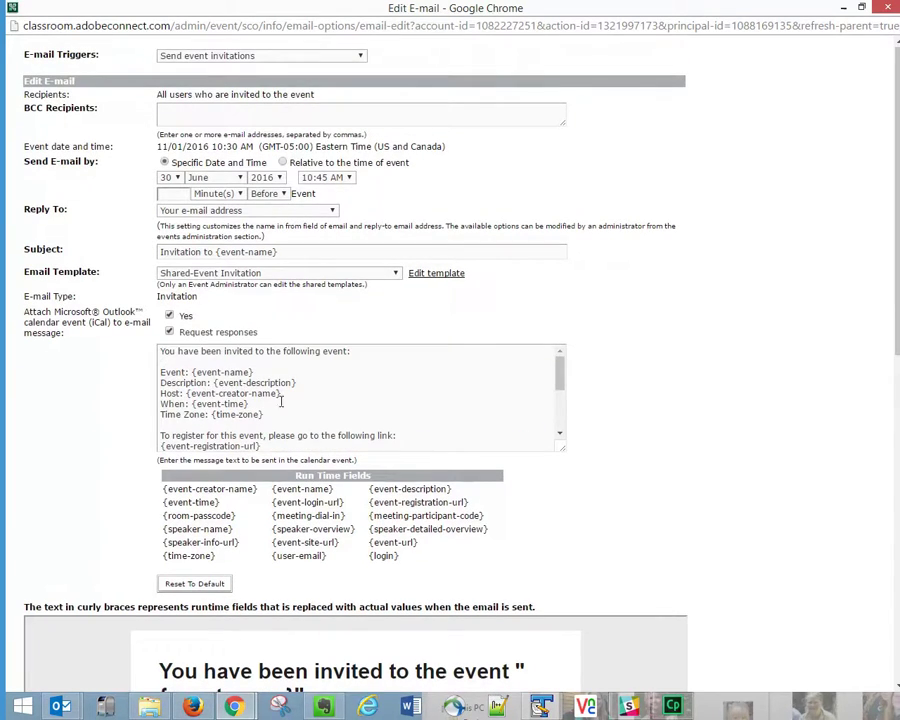
Step: Turn off attaching the Microsoft Outlook calendar event (iCal) to the invitation e-mail after checking its message text
{"action": "left_click", "coordinate": [170, 316]}
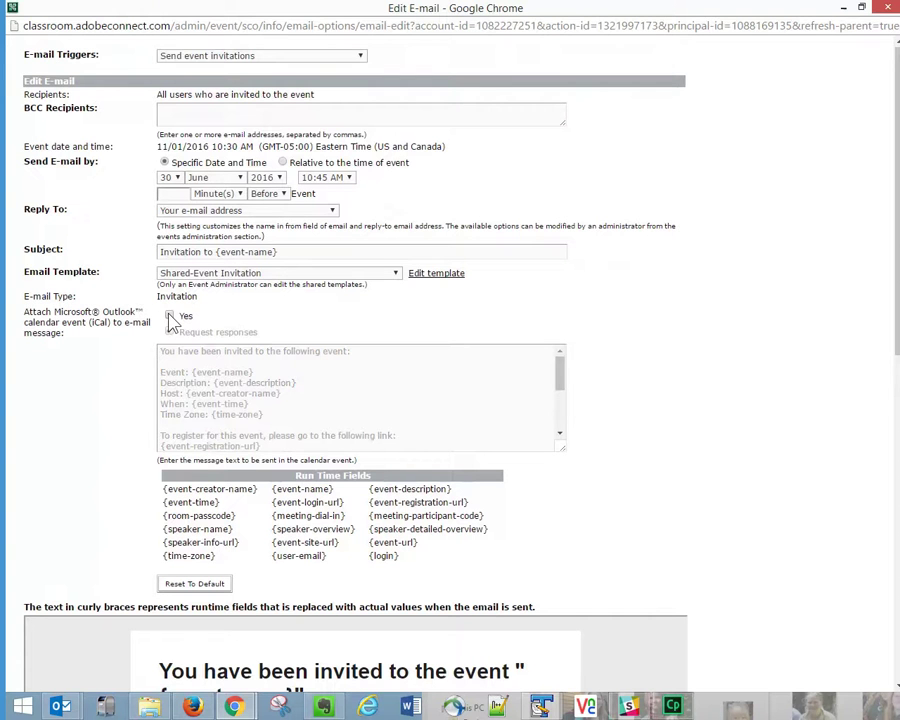
{"action": "left_click", "coordinate": [170, 316]}
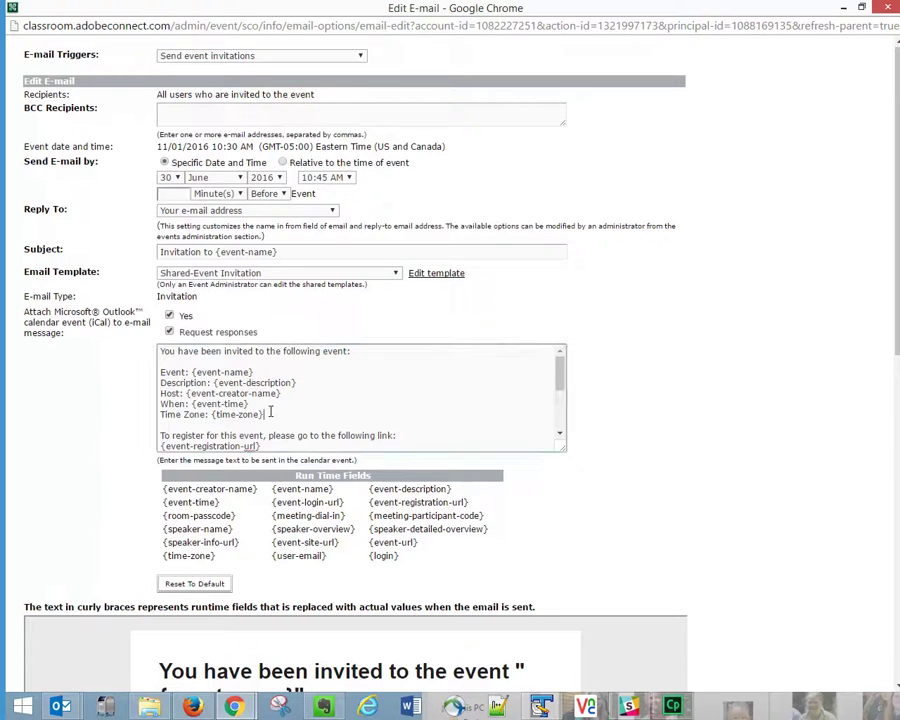
{"action": "scroll", "coordinate": [270, 411], "scroll_direction": "down", "scroll_amount": 6}
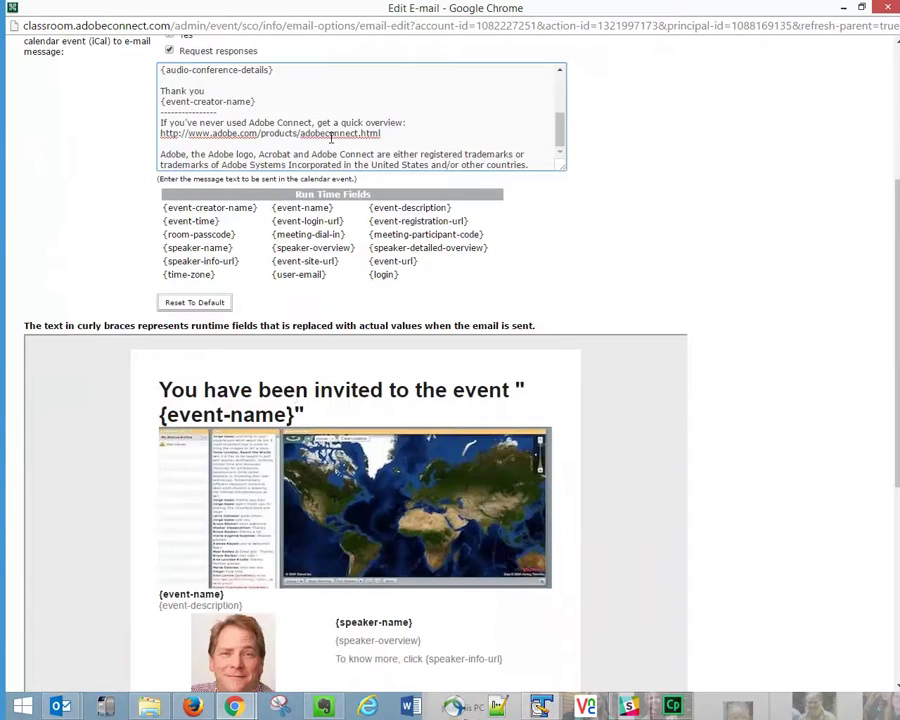
{"action": "scroll", "coordinate": [331, 152], "scroll_direction": "up", "scroll_amount": 6}
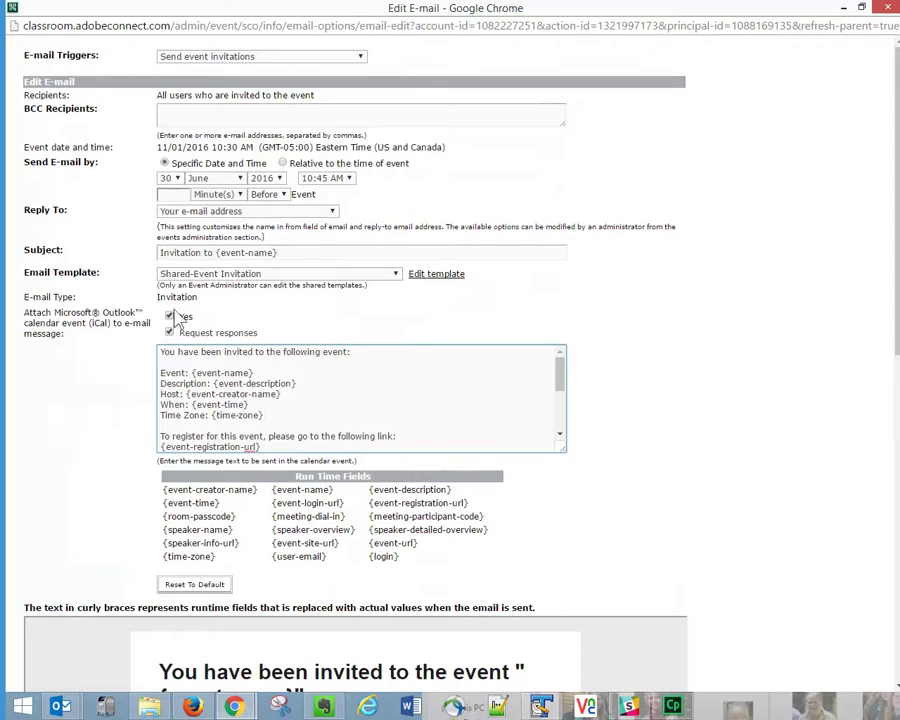
{"action": "left_click", "coordinate": [170, 316]}
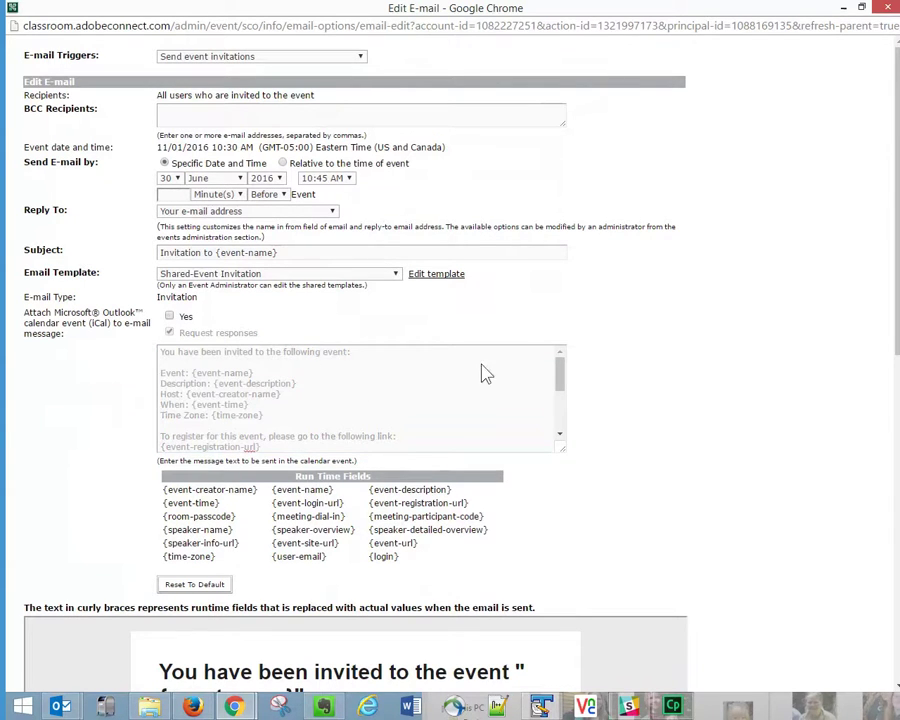
Step: Review the preview of the invitation e-mail with its runtime fields from the heading to the footer
{"action": "scroll", "coordinate": [620, 423], "scroll_direction": "down", "scroll_amount": 5}
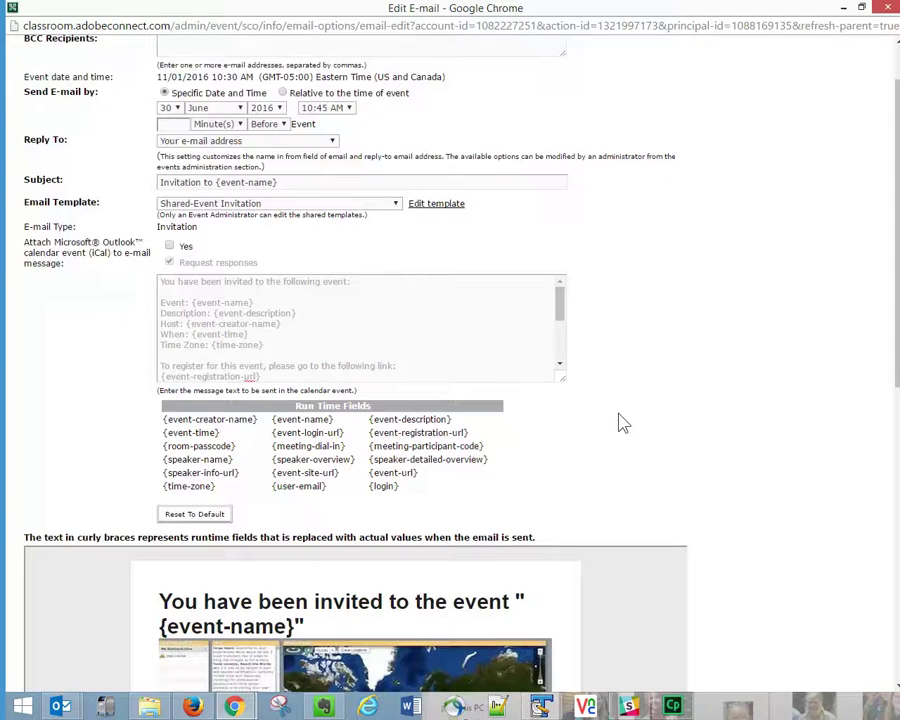
{"action": "scroll", "coordinate": [705, 433], "scroll_direction": "down", "scroll_amount": 1}
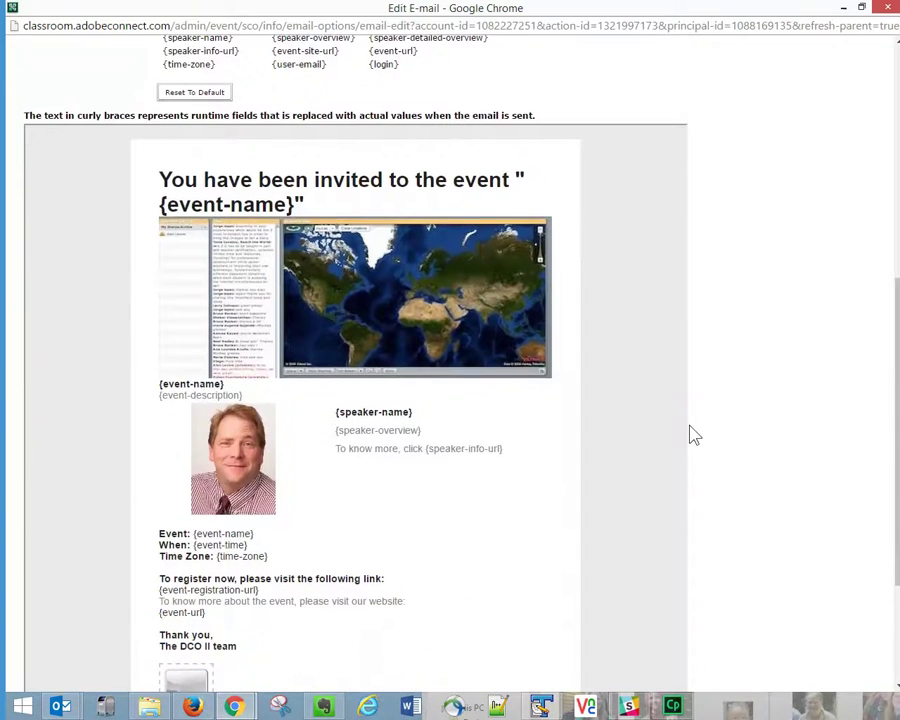
{"action": "scroll", "coordinate": [690, 432], "scroll_direction": "down", "scroll_amount": 2}
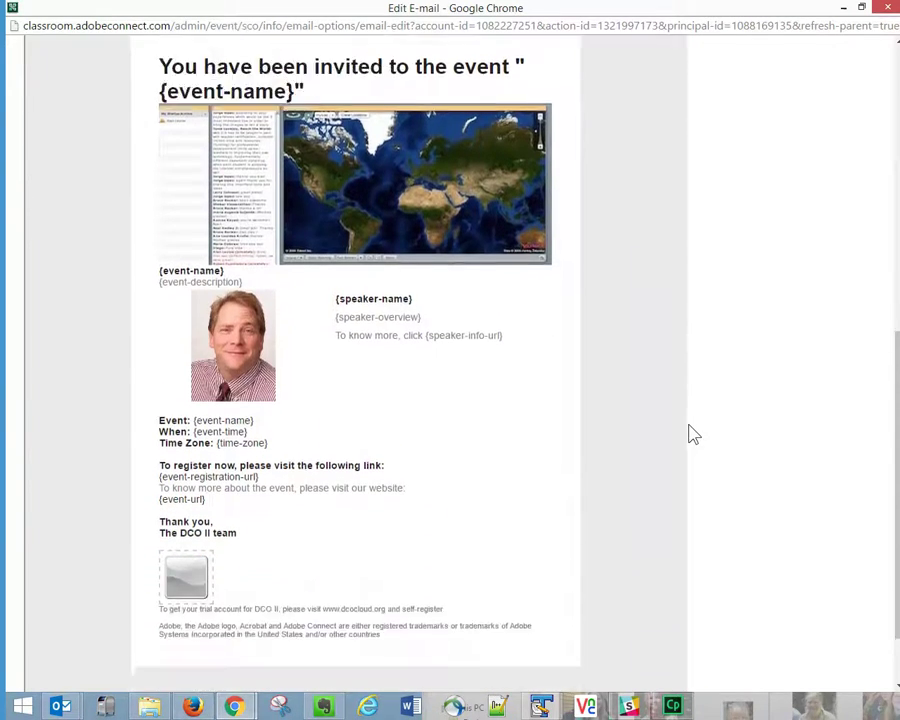
{"action": "scroll", "coordinate": [693, 434], "scroll_direction": "up", "scroll_amount": 2}
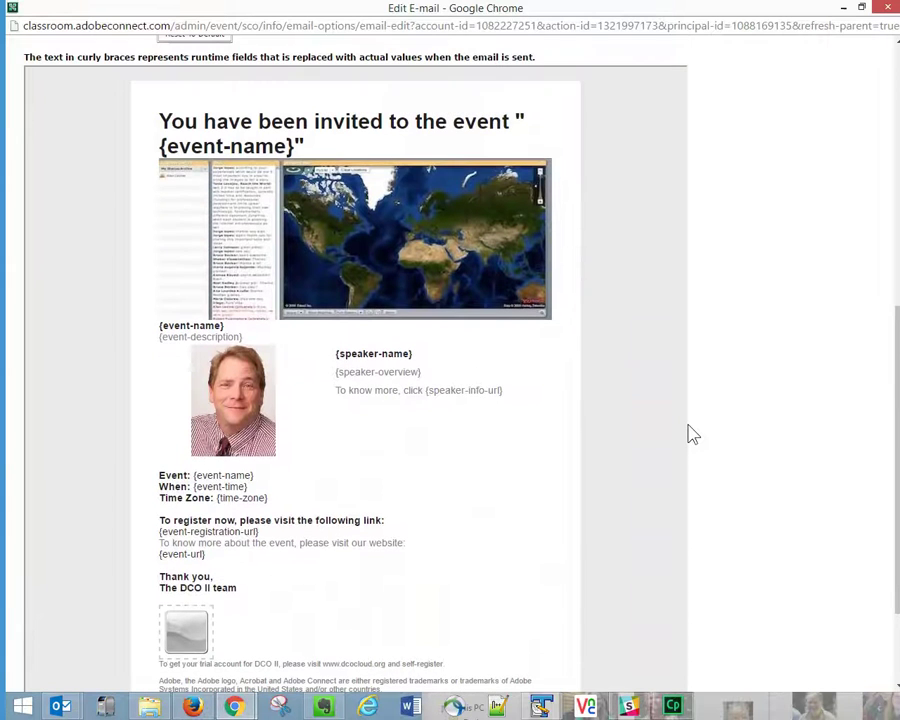
{"action": "scroll", "coordinate": [675, 428], "scroll_direction": "up", "scroll_amount": 5}
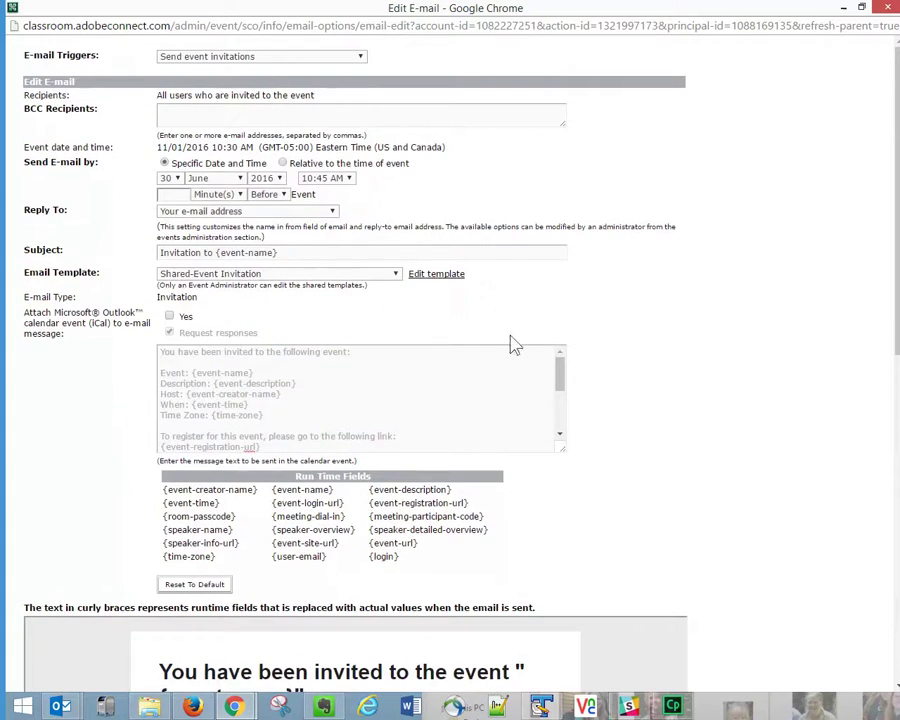
Step: Open the shared Event Invitation template for editing, and return to the event's e-mail options and cancel them
{"action": "left_click", "coordinate": [454, 276]}
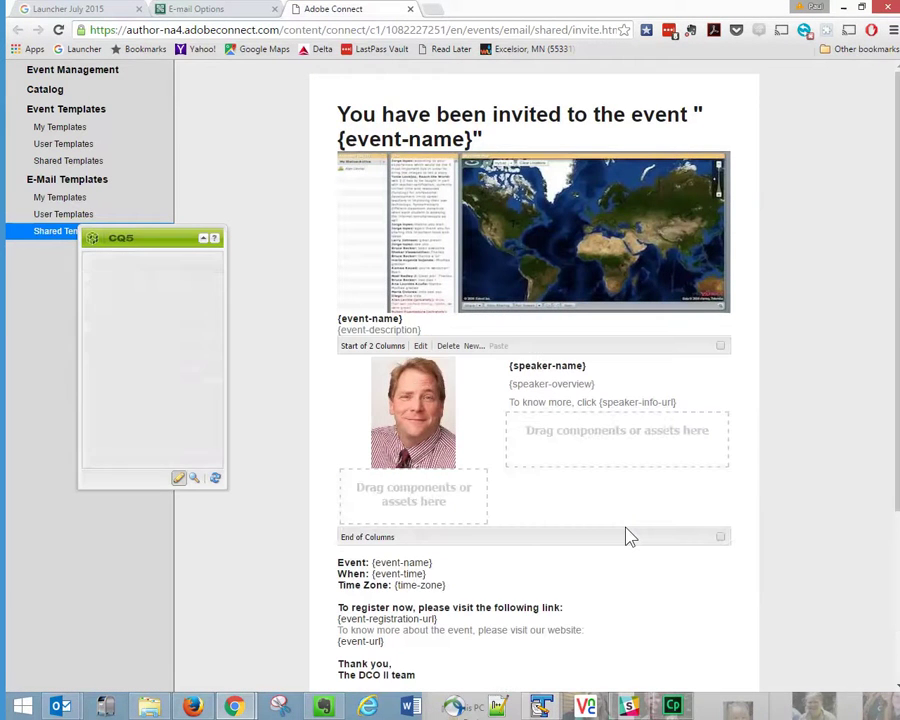
{"action": "left_click", "coordinate": [230, 12]}
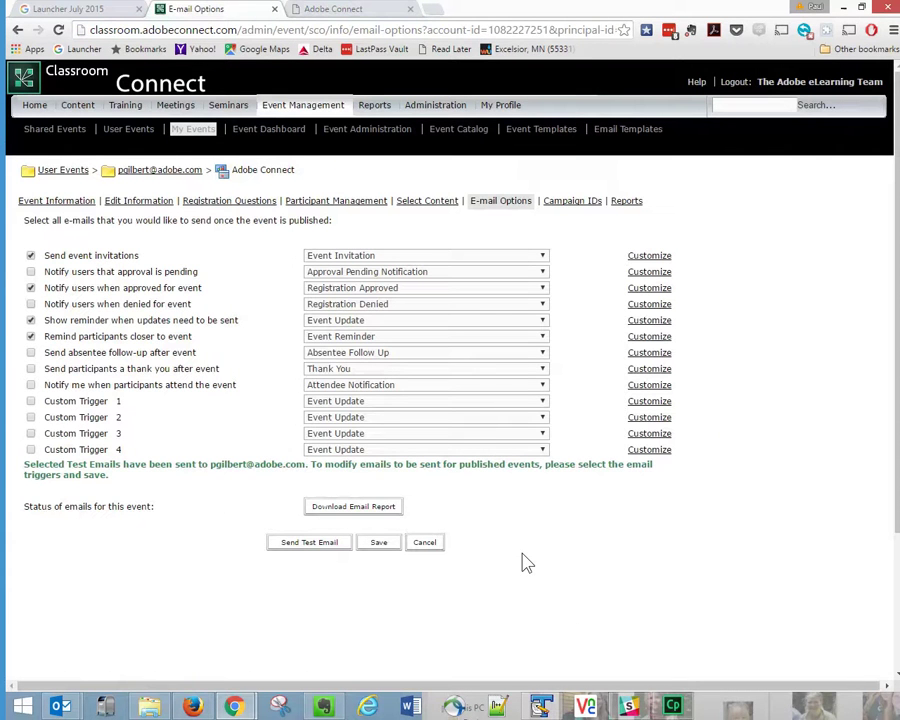
{"action": "left_click", "coordinate": [430, 546]}
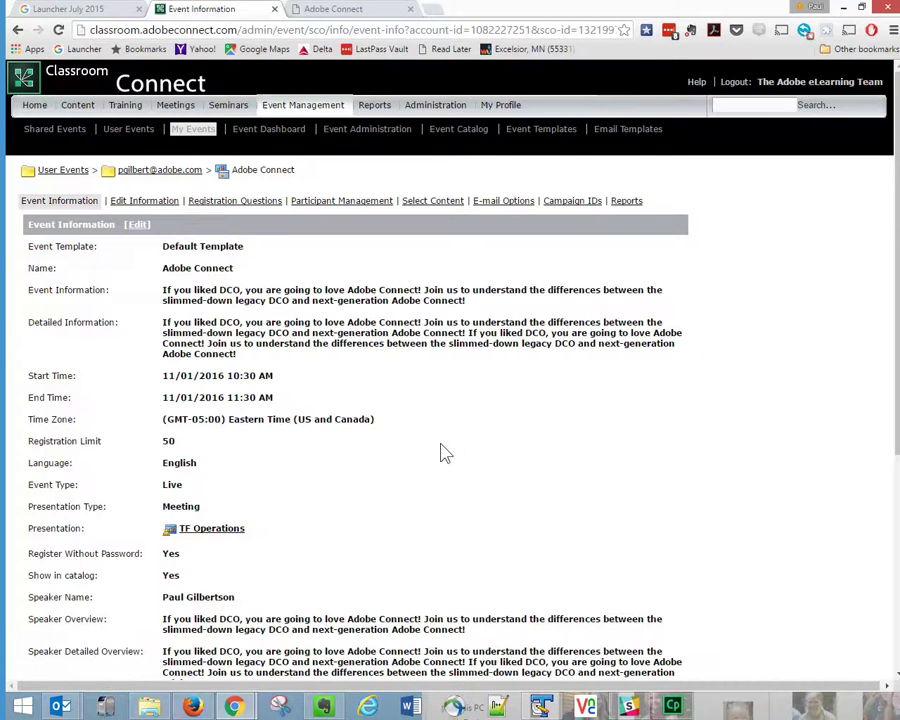
Step: Examine the event information, highlighting the addresses of the event login, landing and registration pages
{"action": "scroll", "coordinate": [442, 451], "scroll_direction": "down", "scroll_amount": 3}
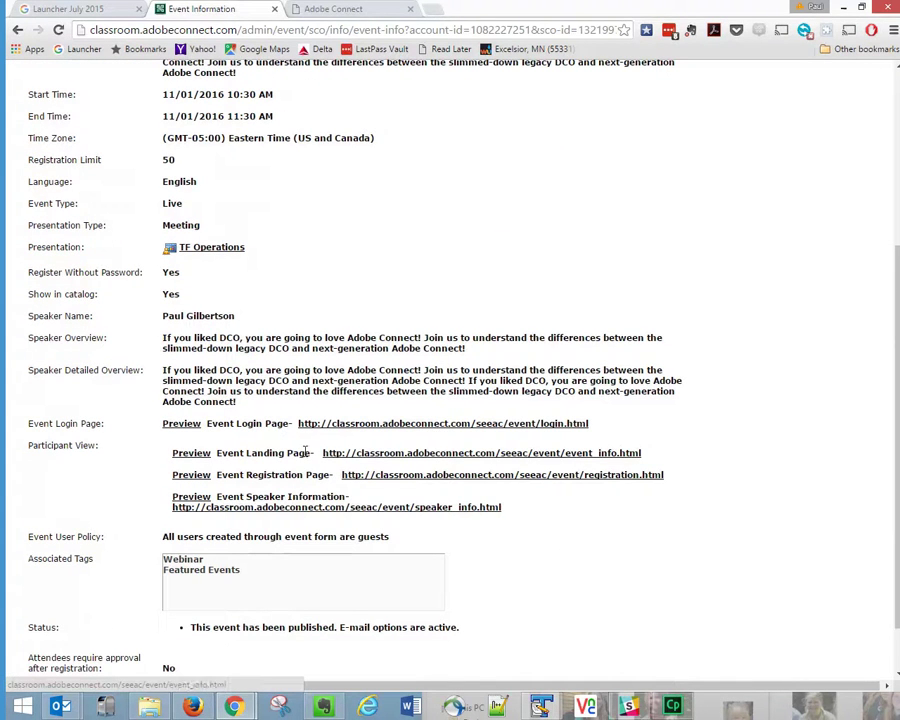
{"action": "left_click_drag", "start_coordinate": [612, 430], "coordinate": [540, 426]}
{"action": "left_click_drag", "start_coordinate": [473, 432], "coordinate": [303, 433]}
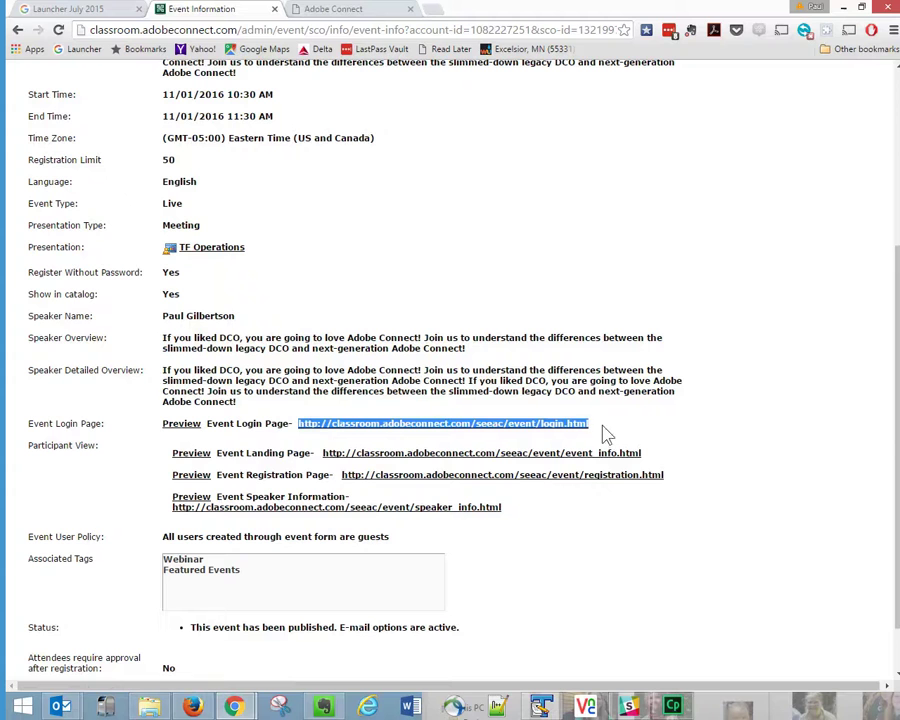
{"action": "left_click", "coordinate": [262, 458]}
{"action": "left_click_drag", "start_coordinate": [630, 462], "coordinate": [325, 458]}
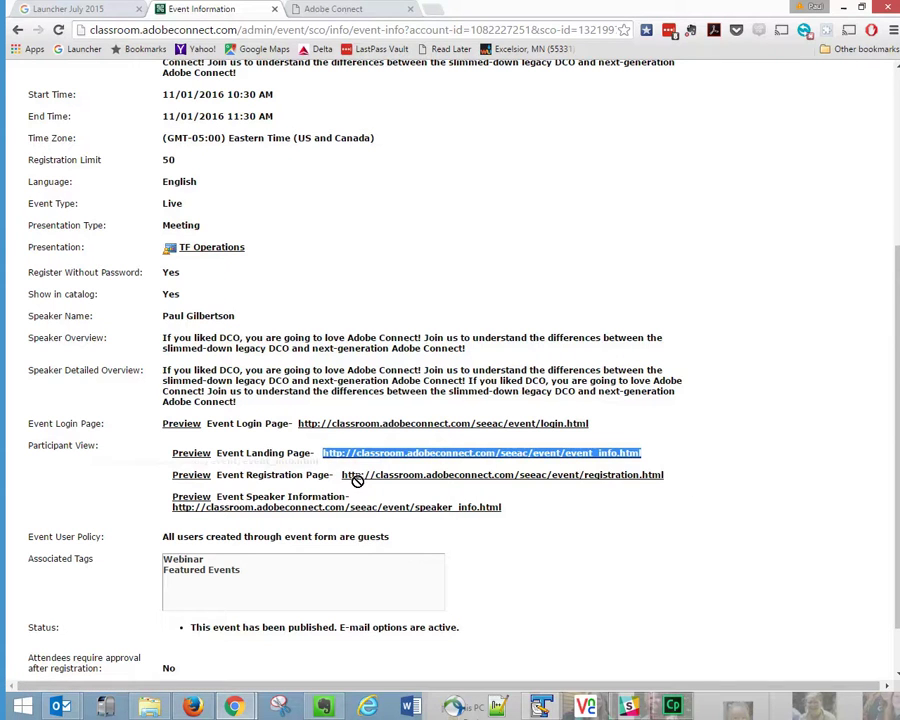
{"action": "left_click_drag", "start_coordinate": [663, 475], "coordinate": [343, 480]}
{"action": "left_click", "coordinate": [585, 500]}
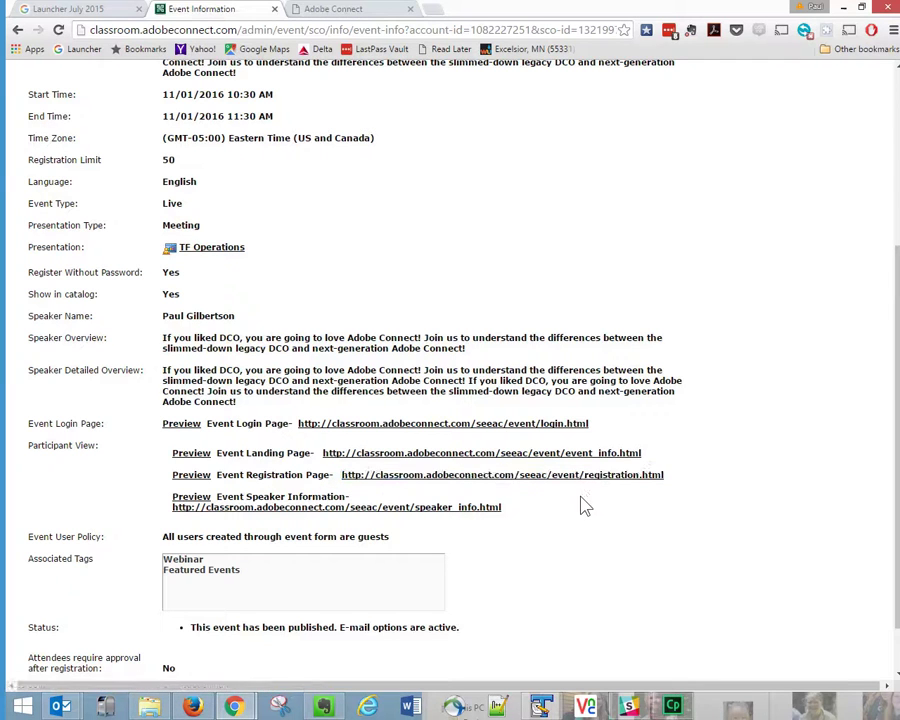
{"action": "scroll", "coordinate": [588, 542], "scroll_direction": "down", "scroll_amount": 2}
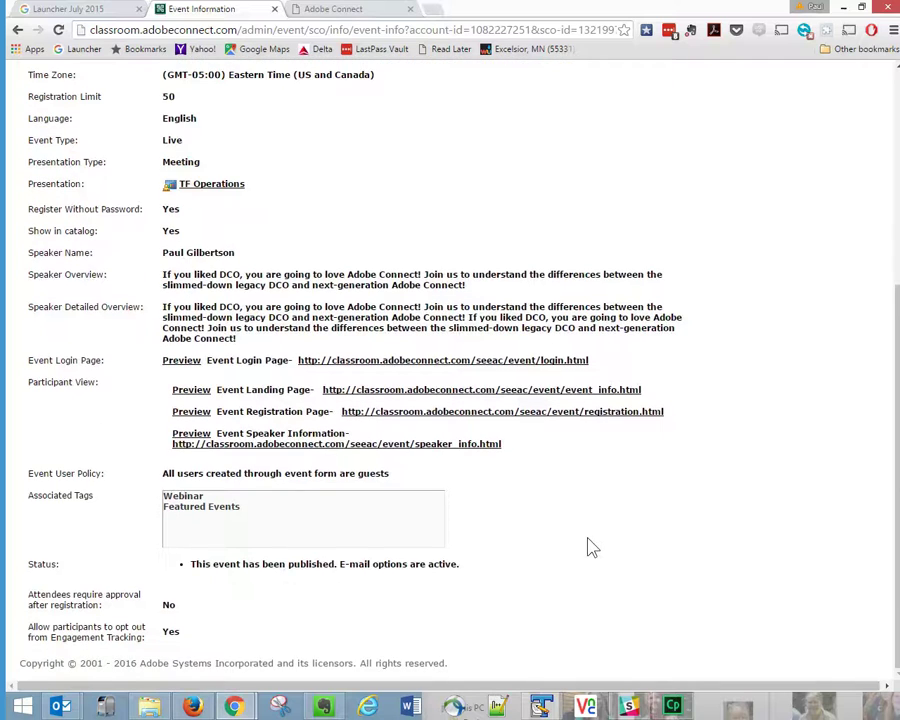
{"action": "scroll", "coordinate": [575, 525], "scroll_direction": "up", "scroll_amount": 5}
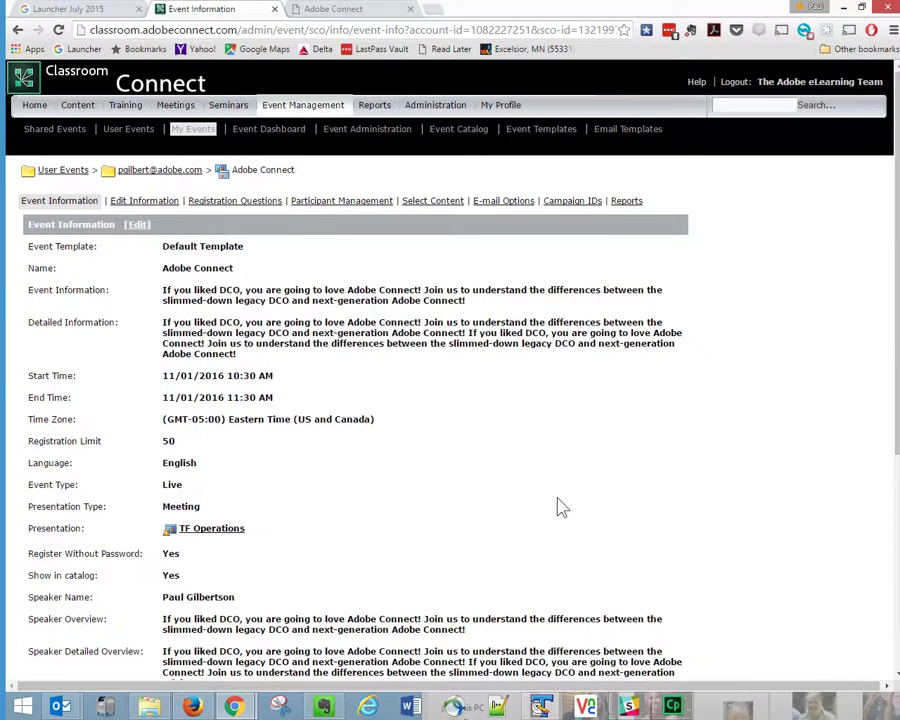